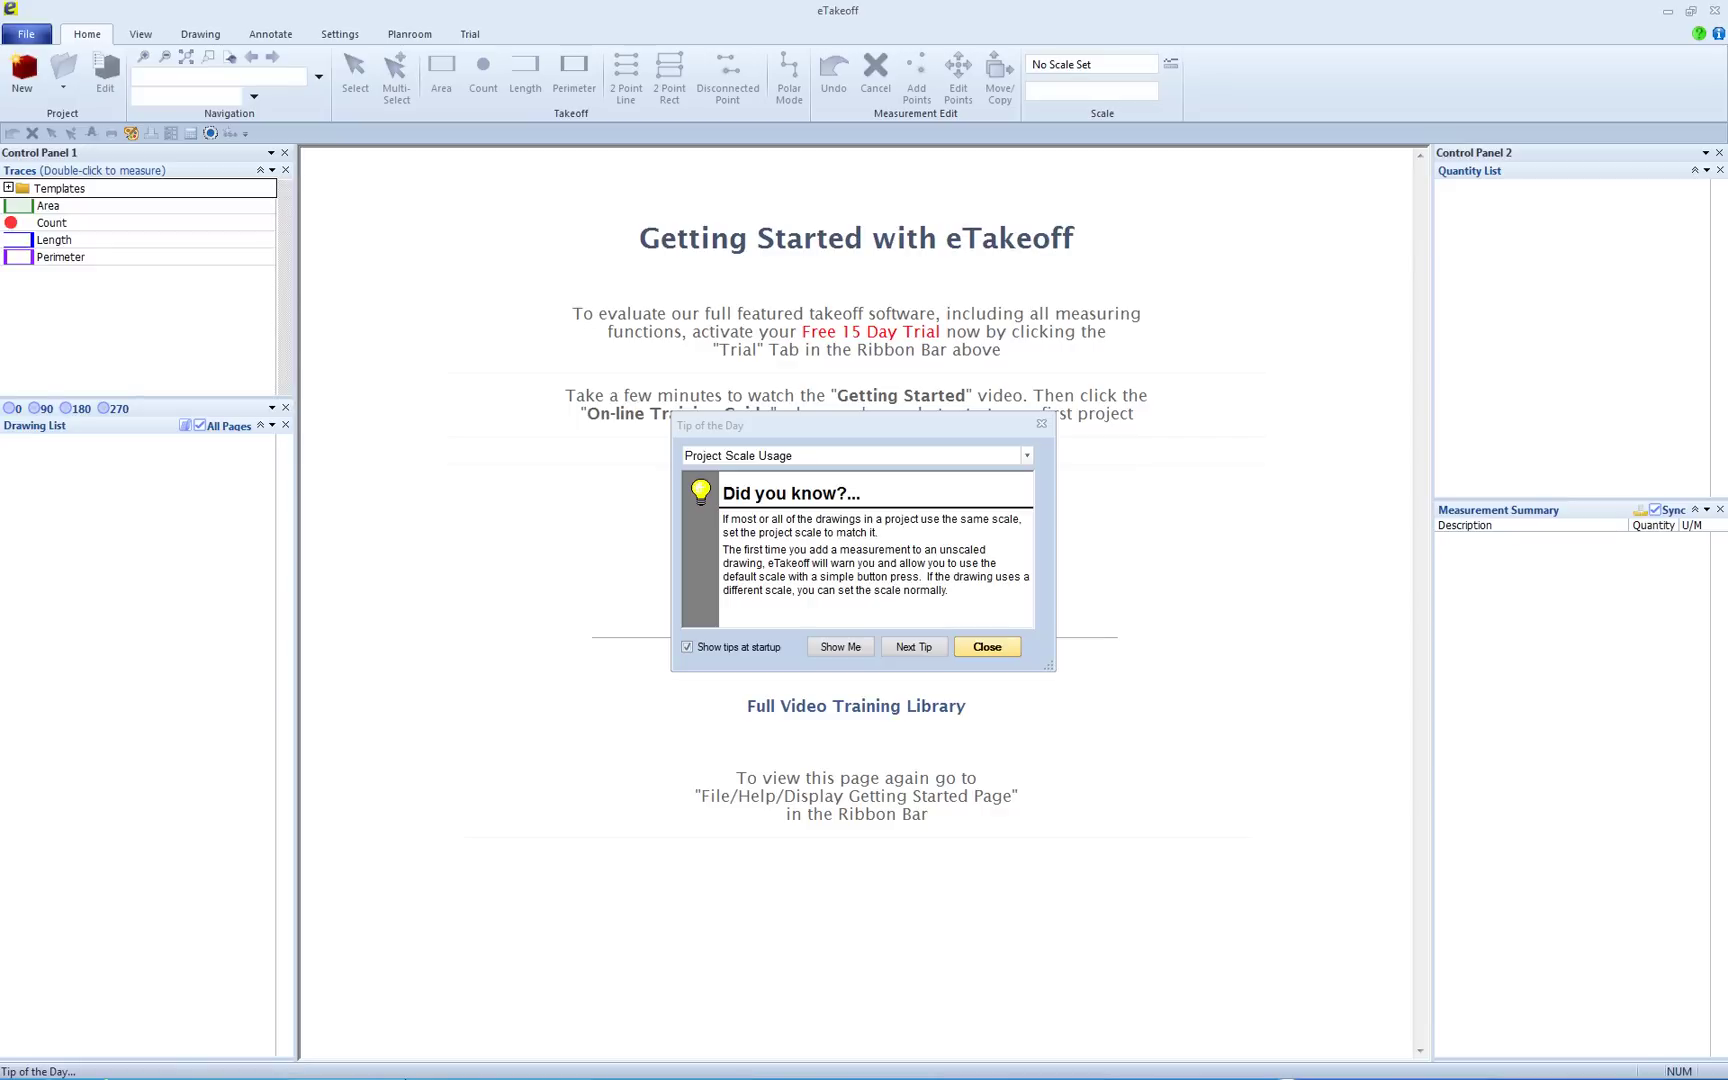
# Advance three tips to the Quantity Worksheet Measurement Combining tip and turn off 'Show tips at startup'.
pyautogui.click(757, 428)
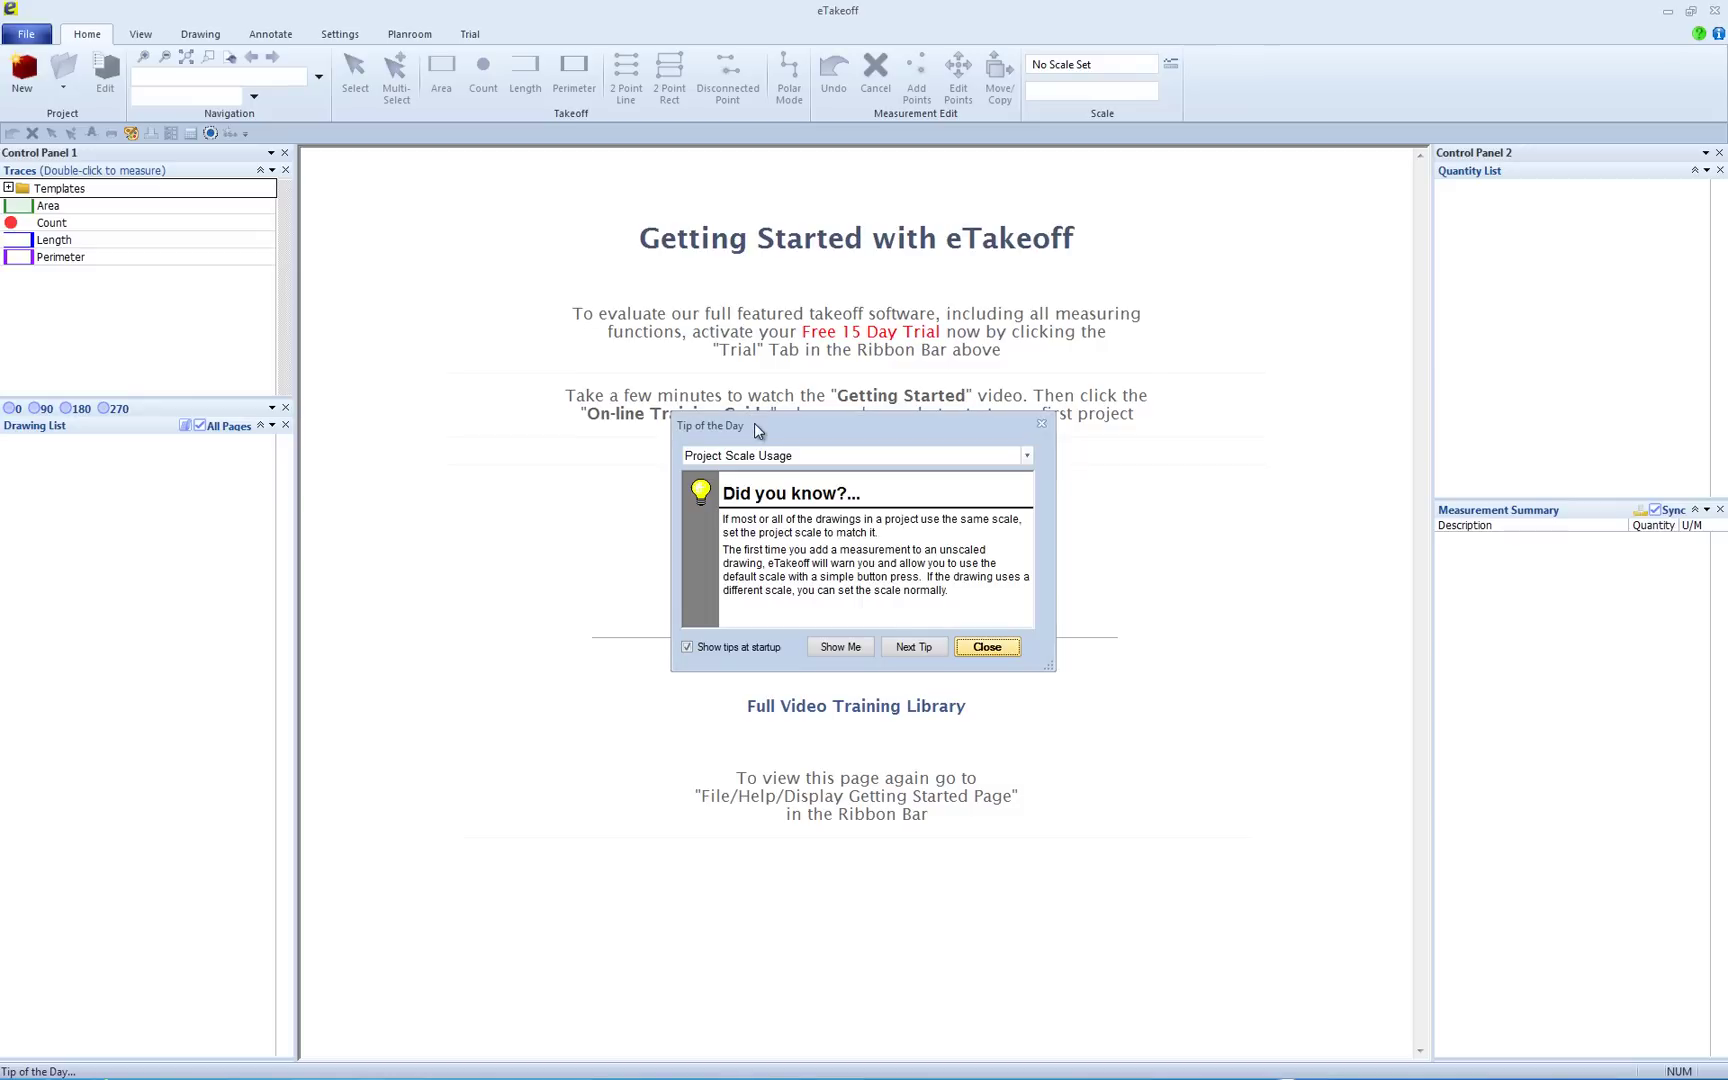
pyautogui.click(913, 647)
pyautogui.click(912, 648)
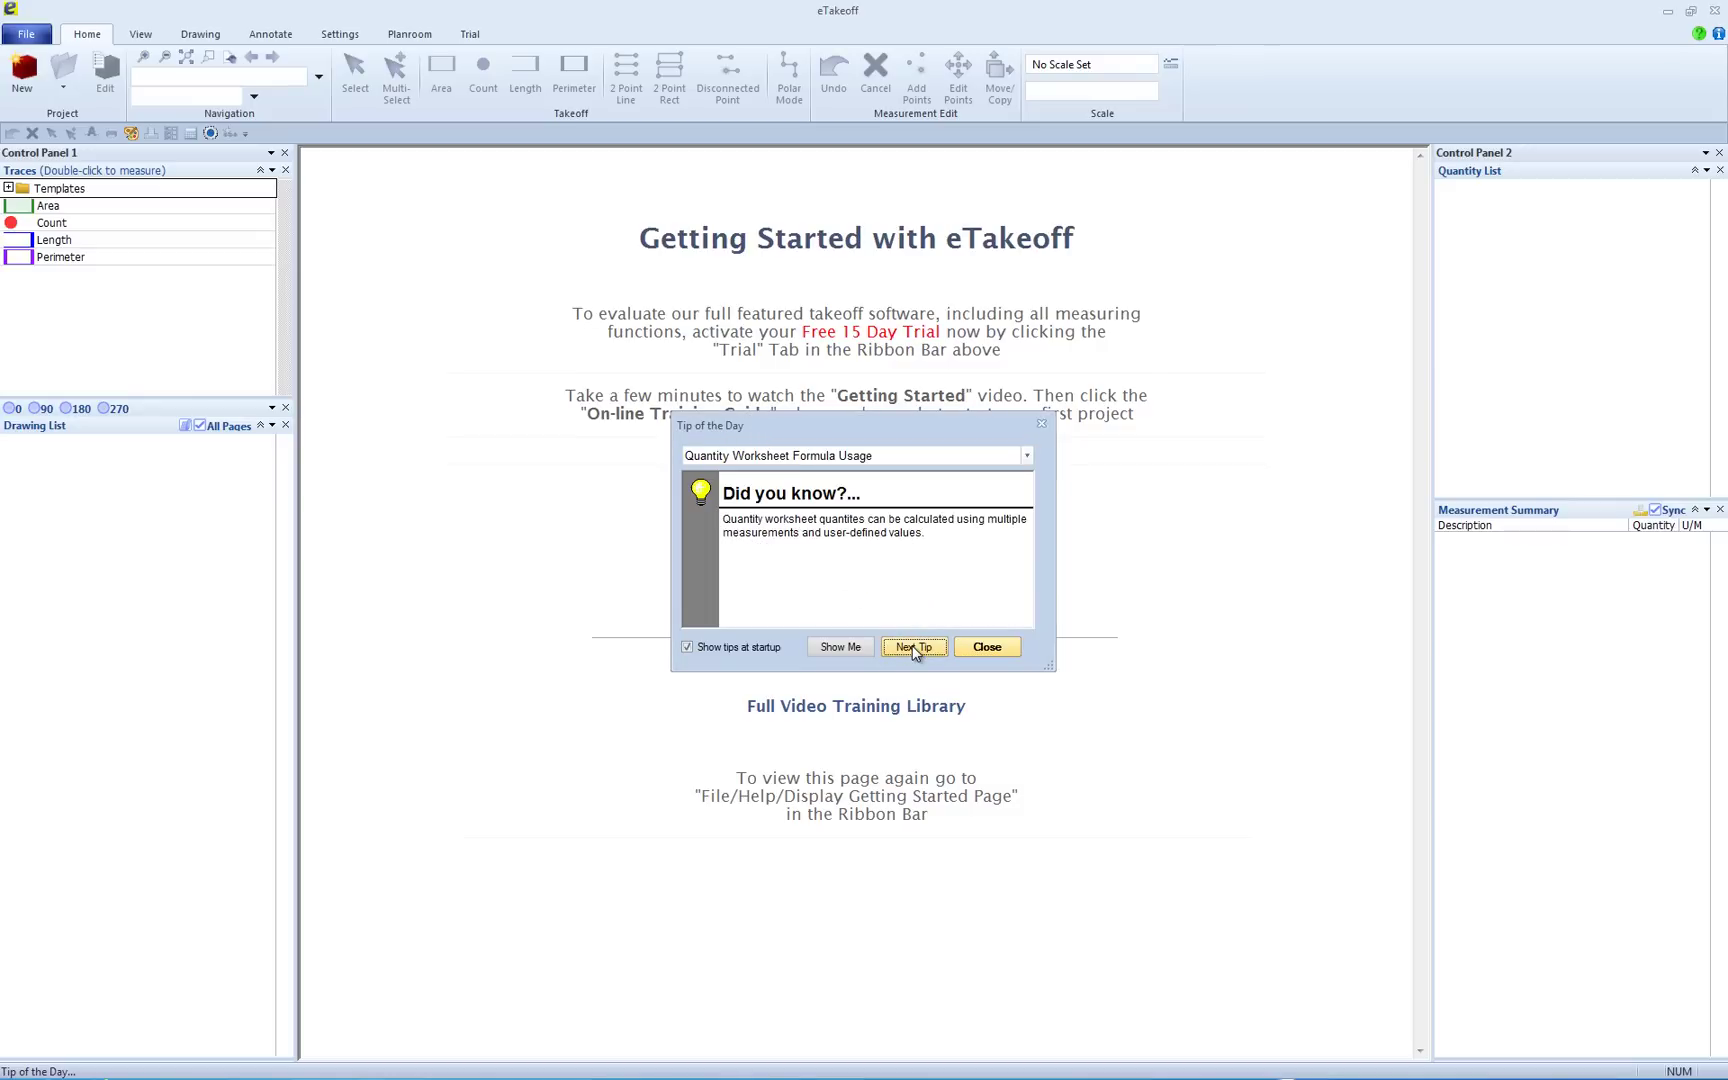
pyautogui.click(913, 648)
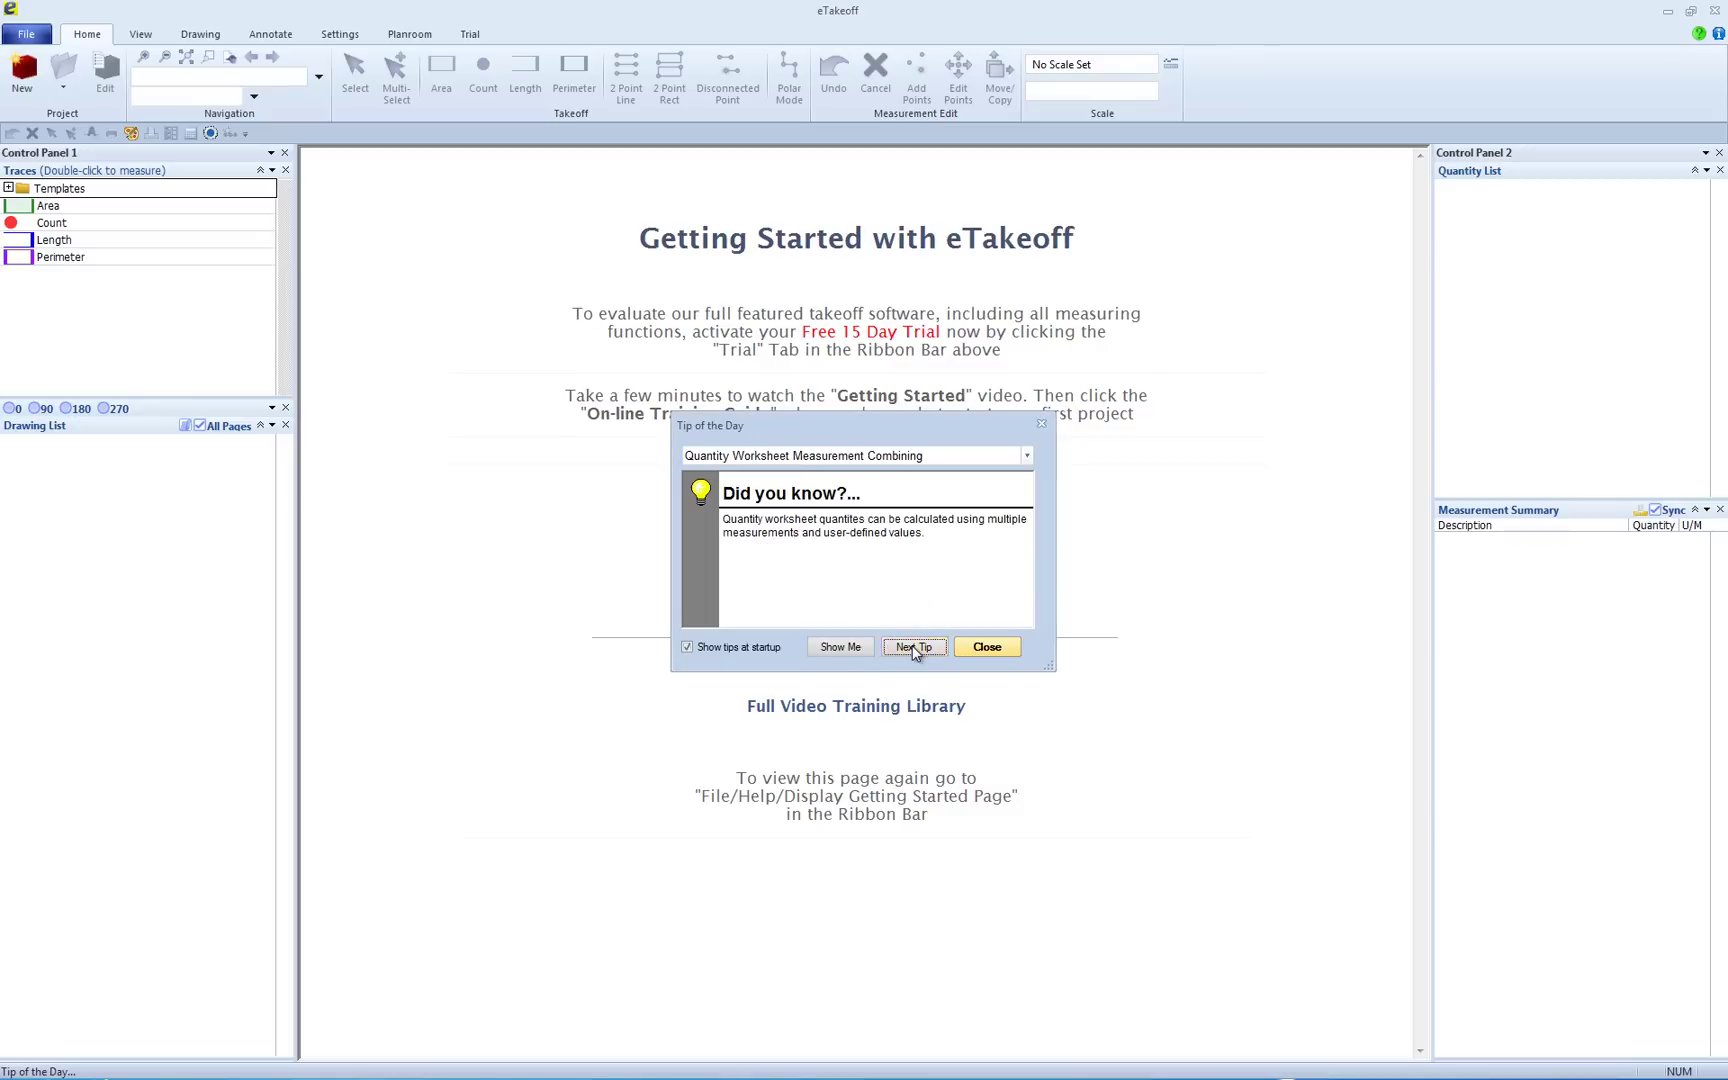
pyautogui.click(688, 647)
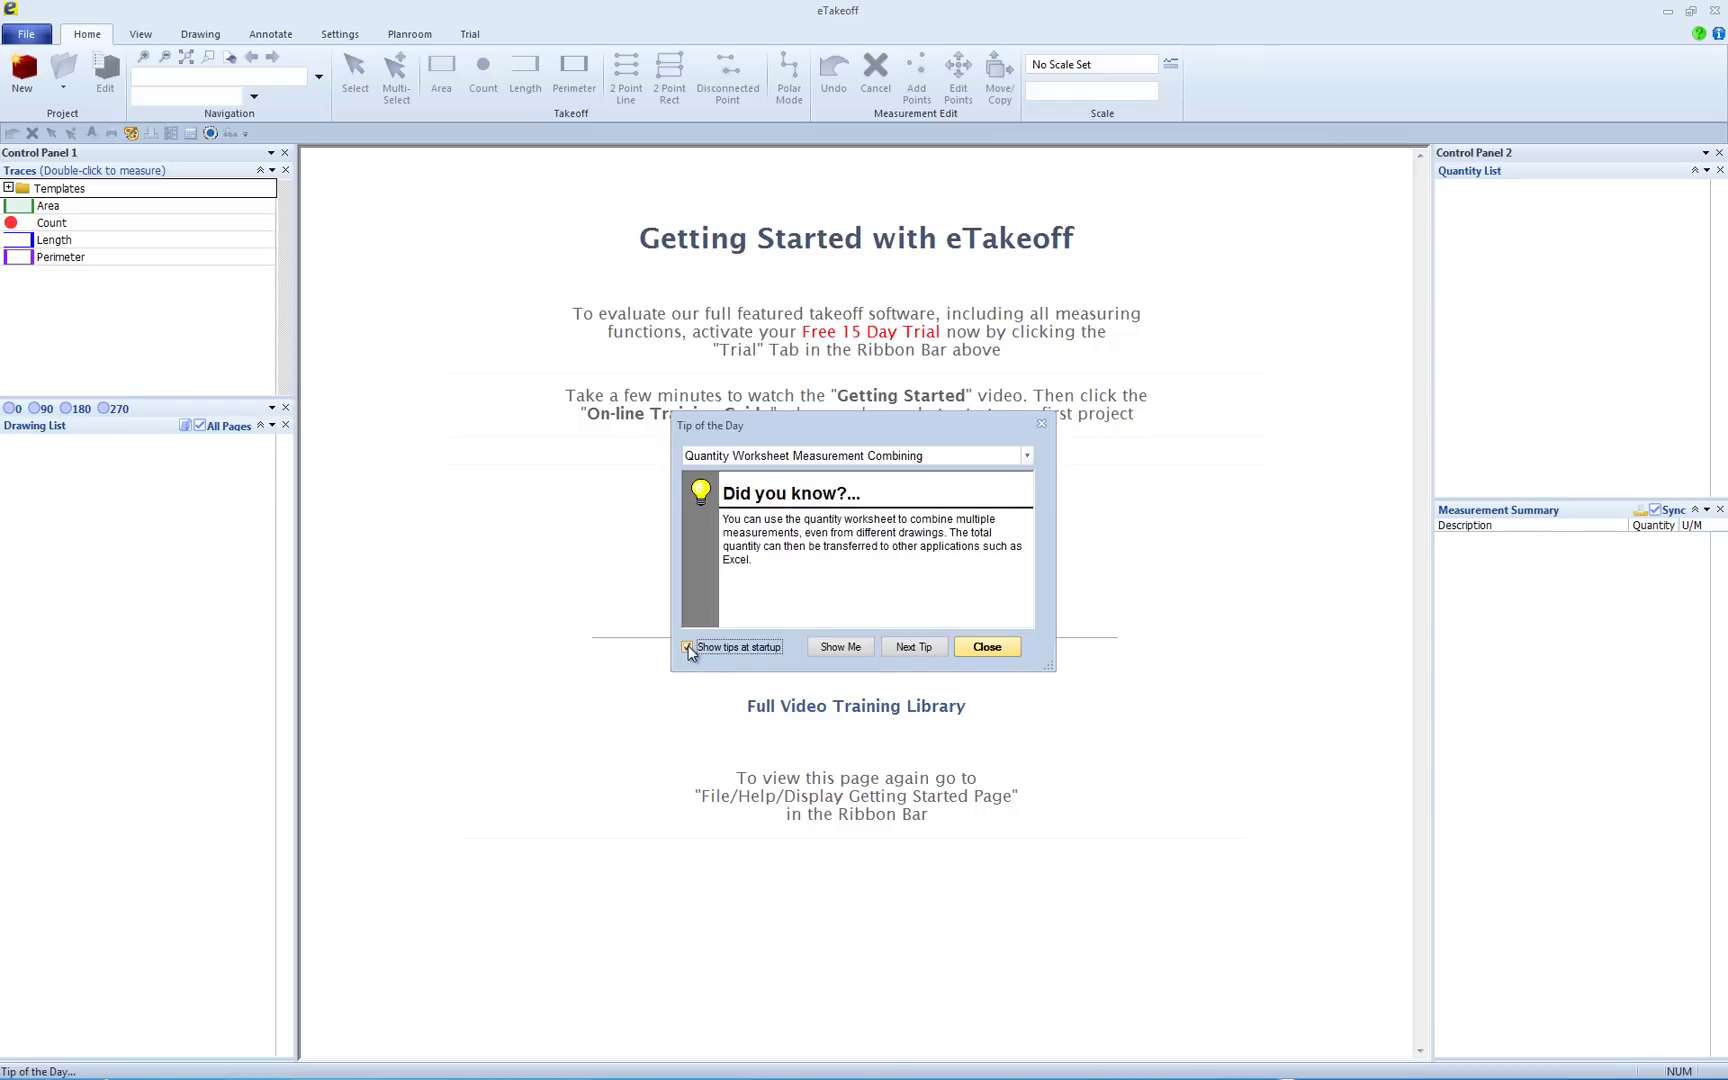
# Close the Tip of the Day dialog to reveal the Getting Started page.
pyautogui.click(988, 648)
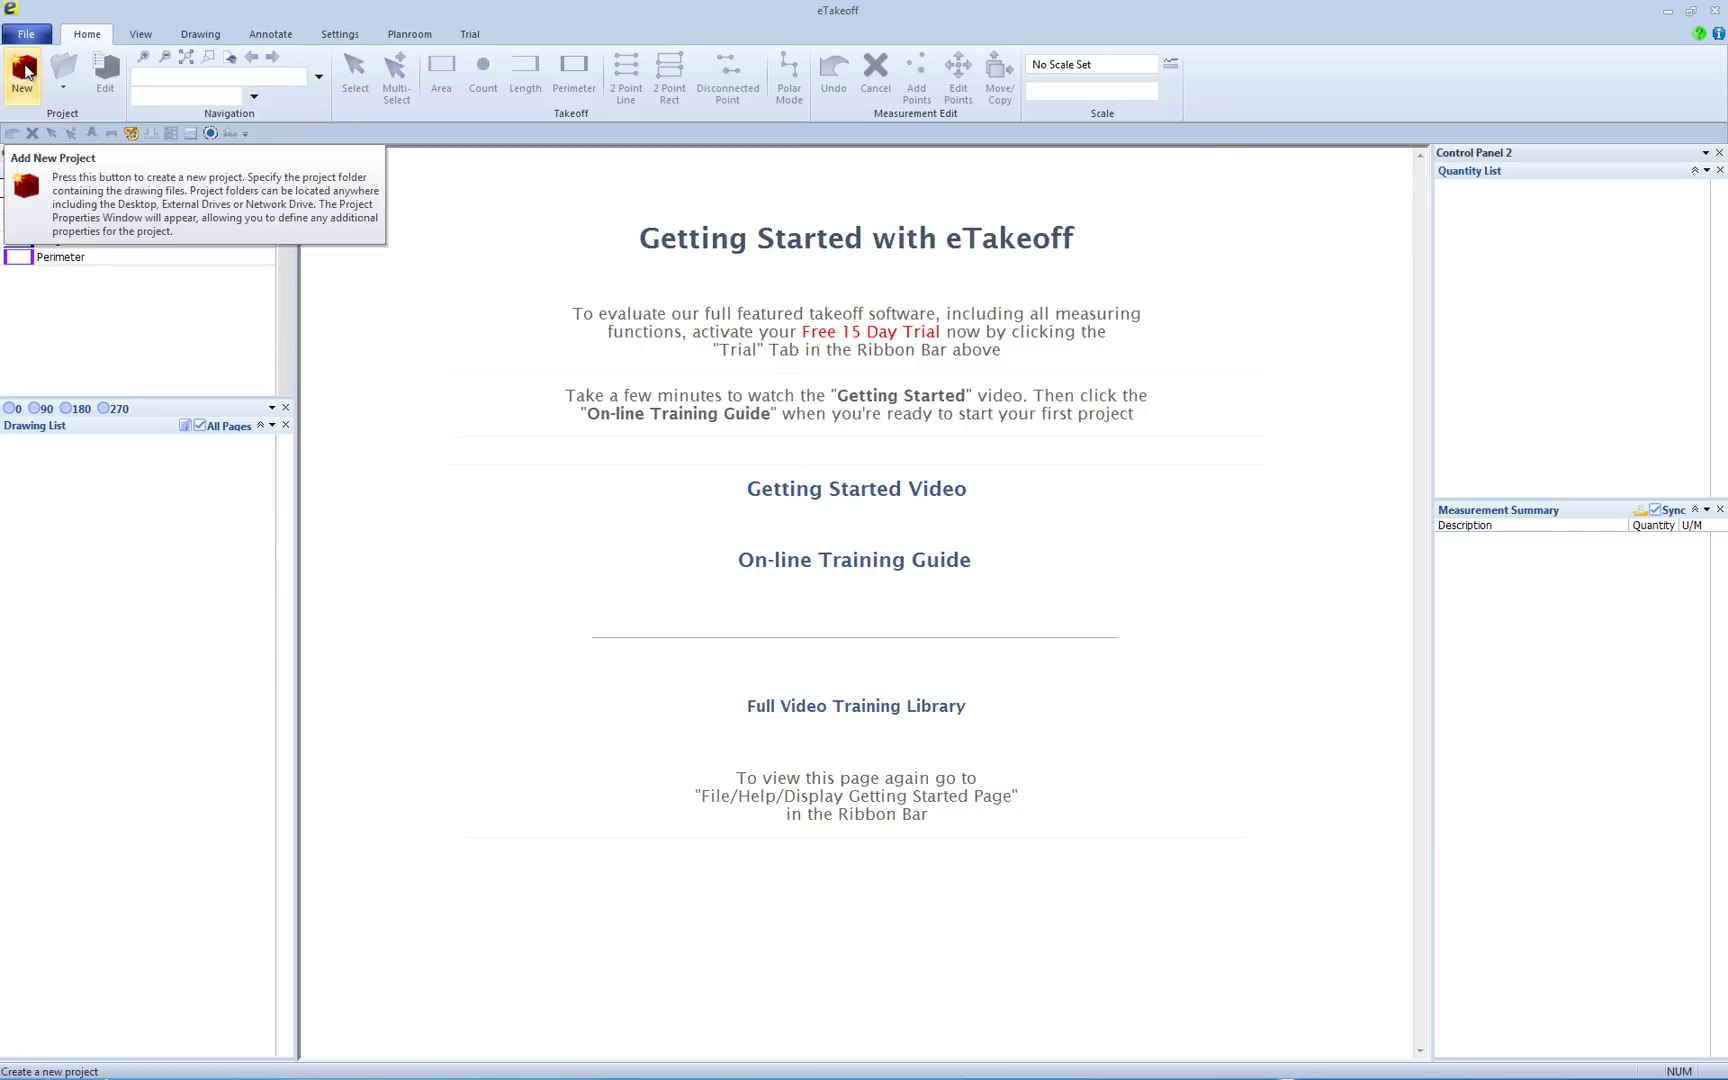
# Create a new project in the eTakeoffSamples\LaQuintaHotel folder, accepting the default project properties.
pyautogui.click(25, 70)
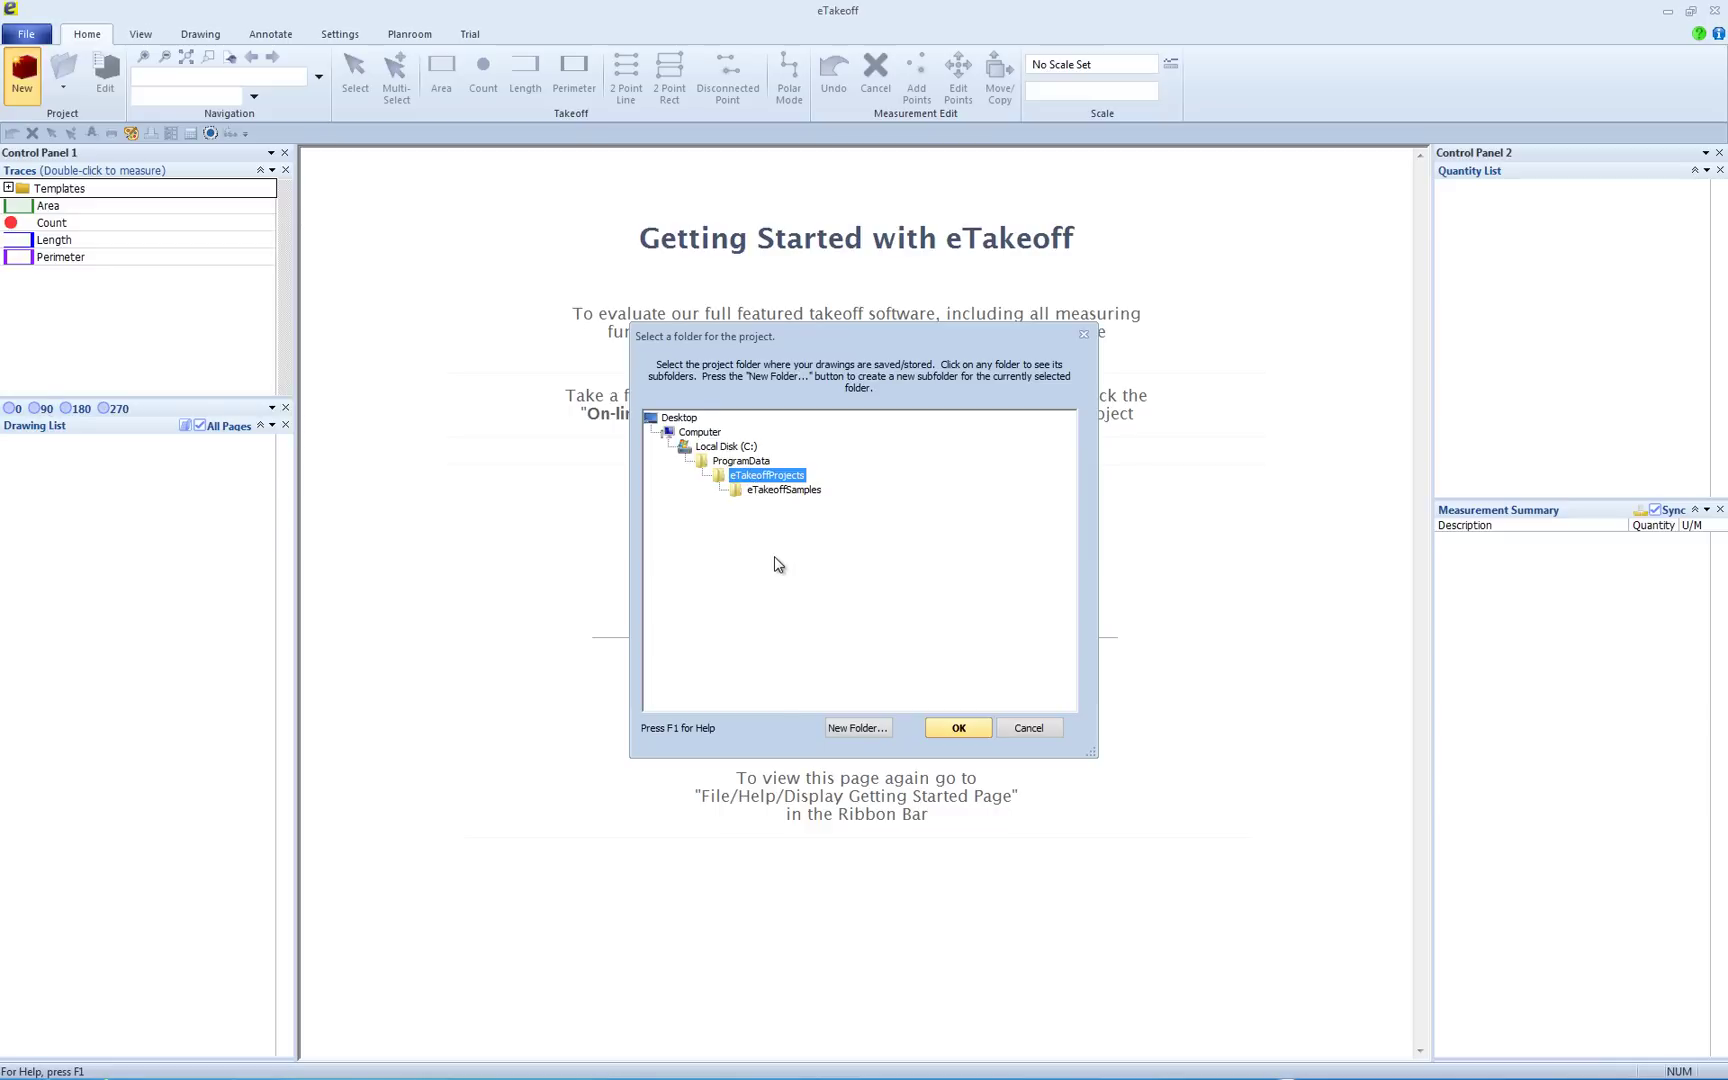
pyautogui.click(783, 490)
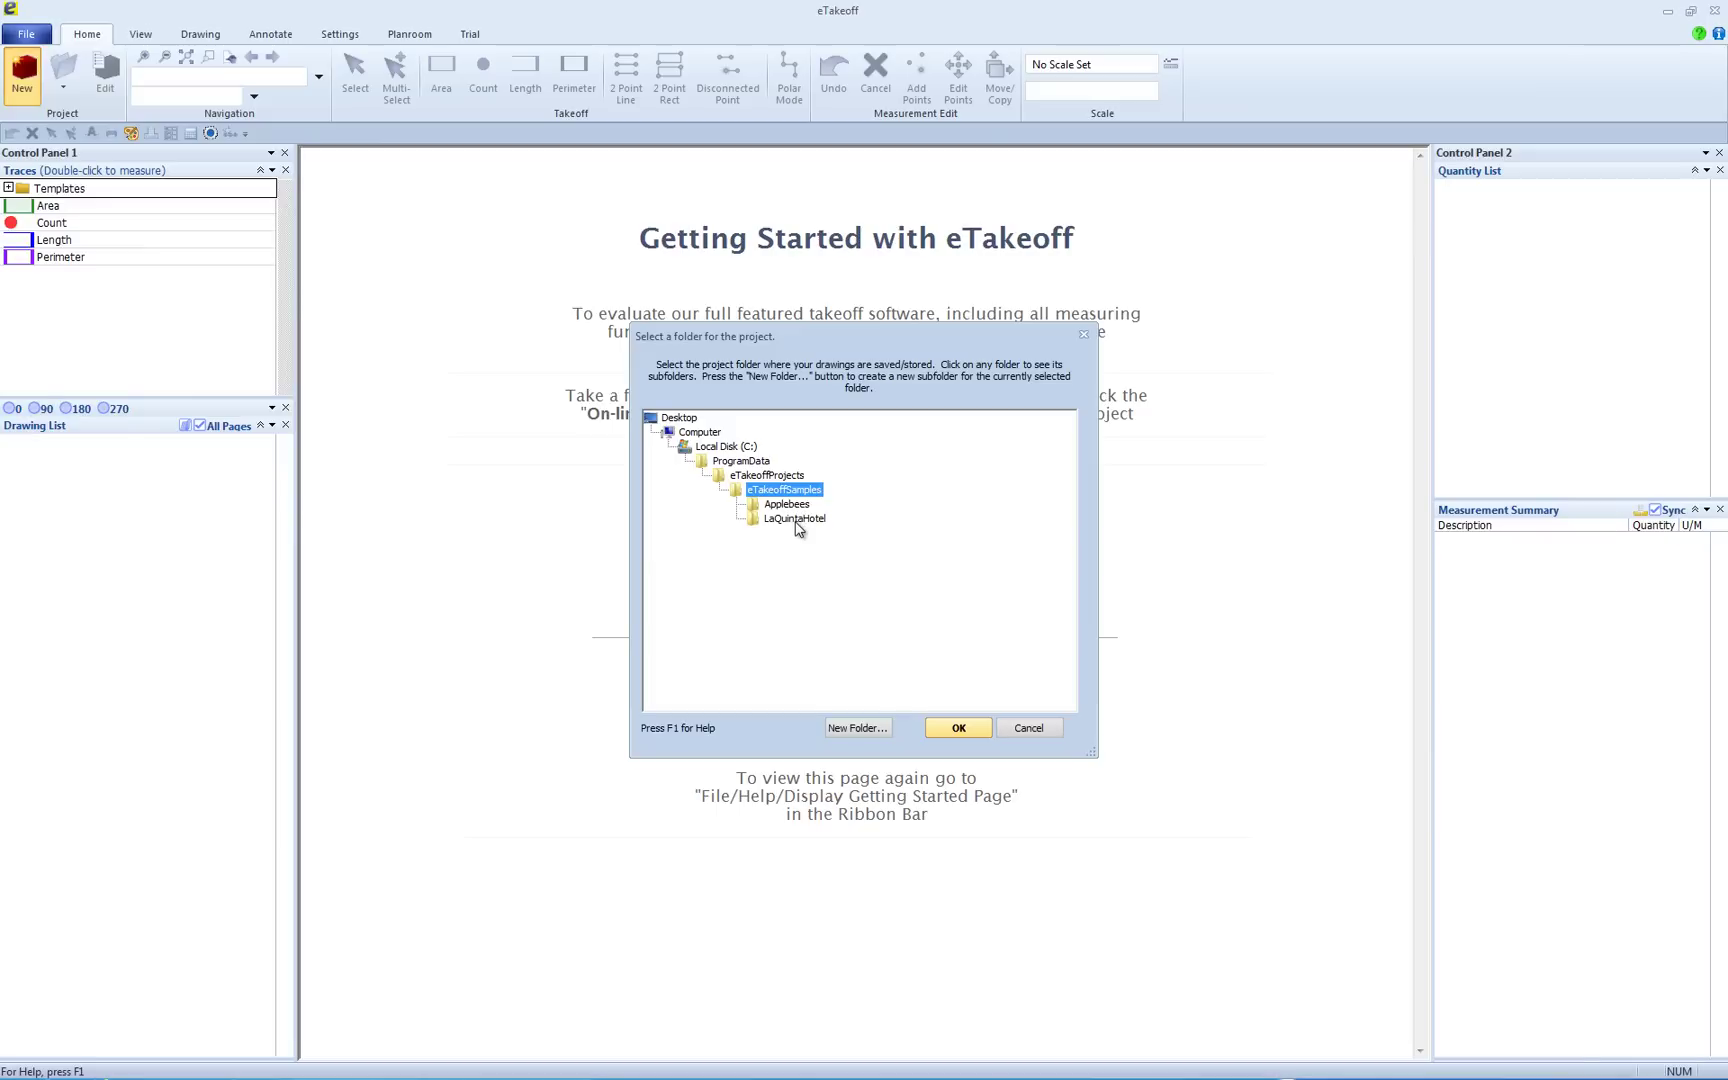
pyautogui.click(797, 519)
pyautogui.click(961, 726)
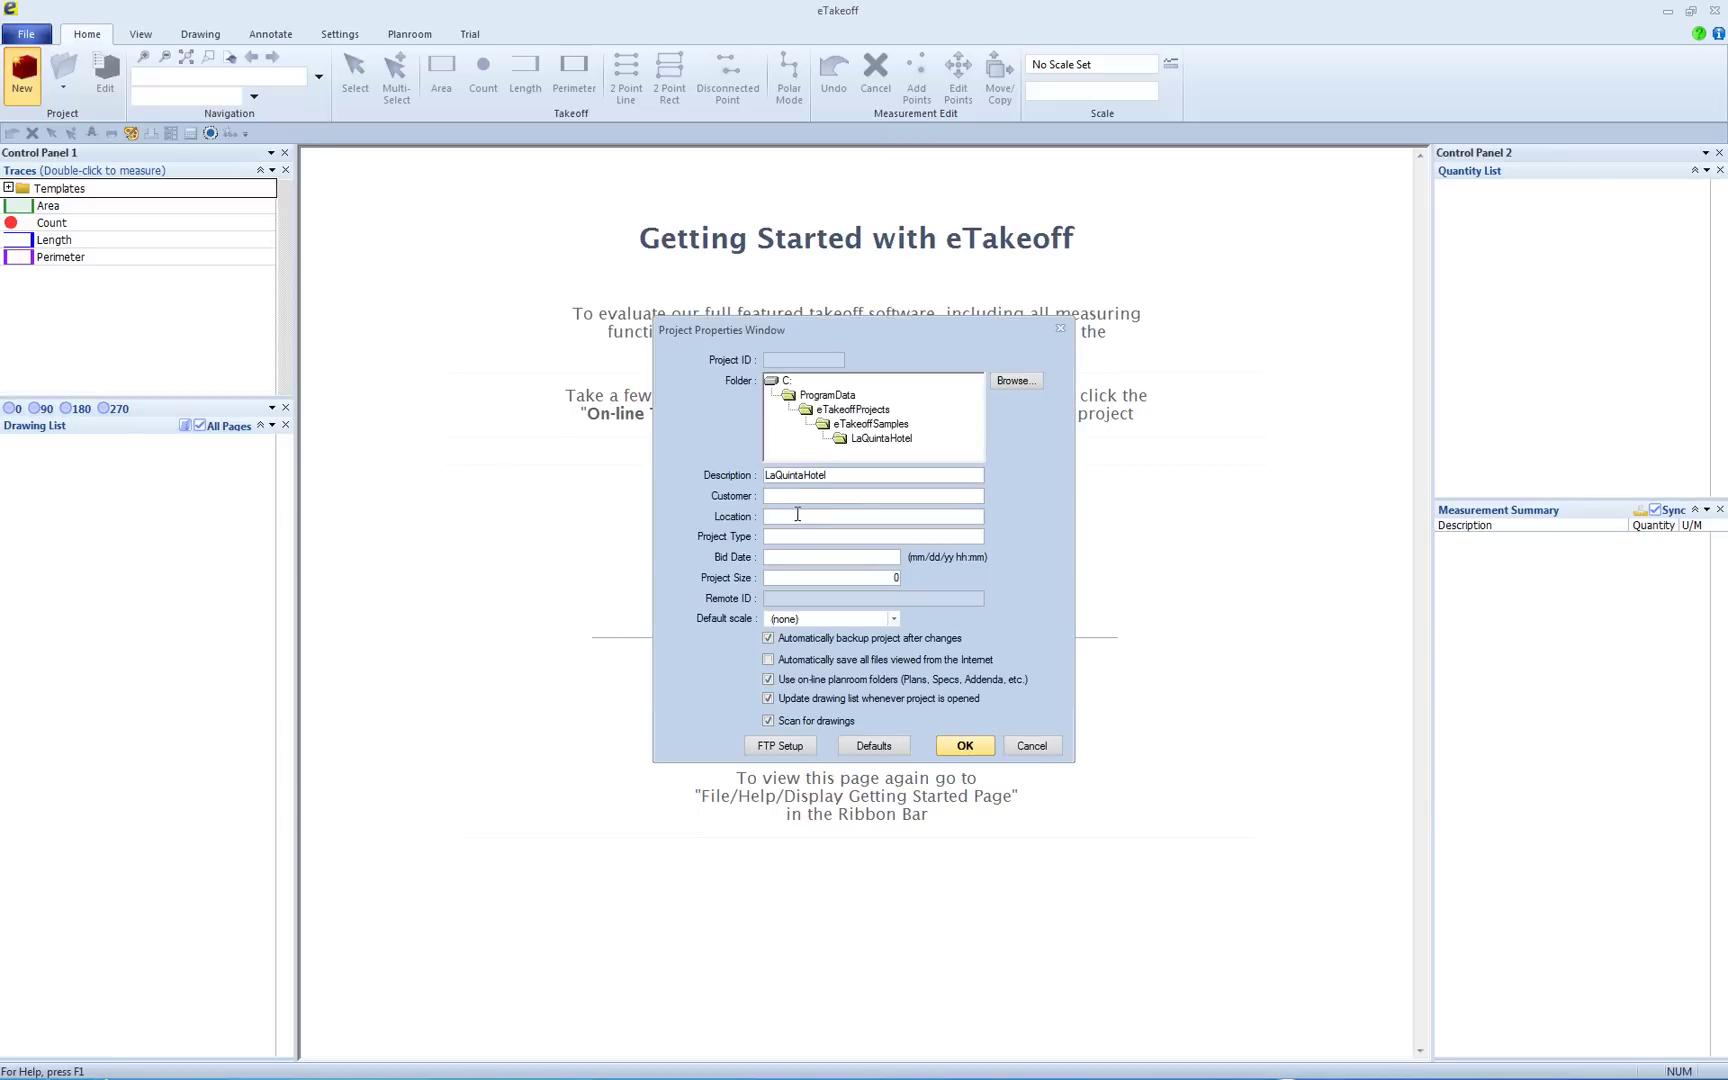
pyautogui.click(782, 515)
pyautogui.click(781, 535)
pyautogui.click(783, 559)
pyautogui.click(963, 748)
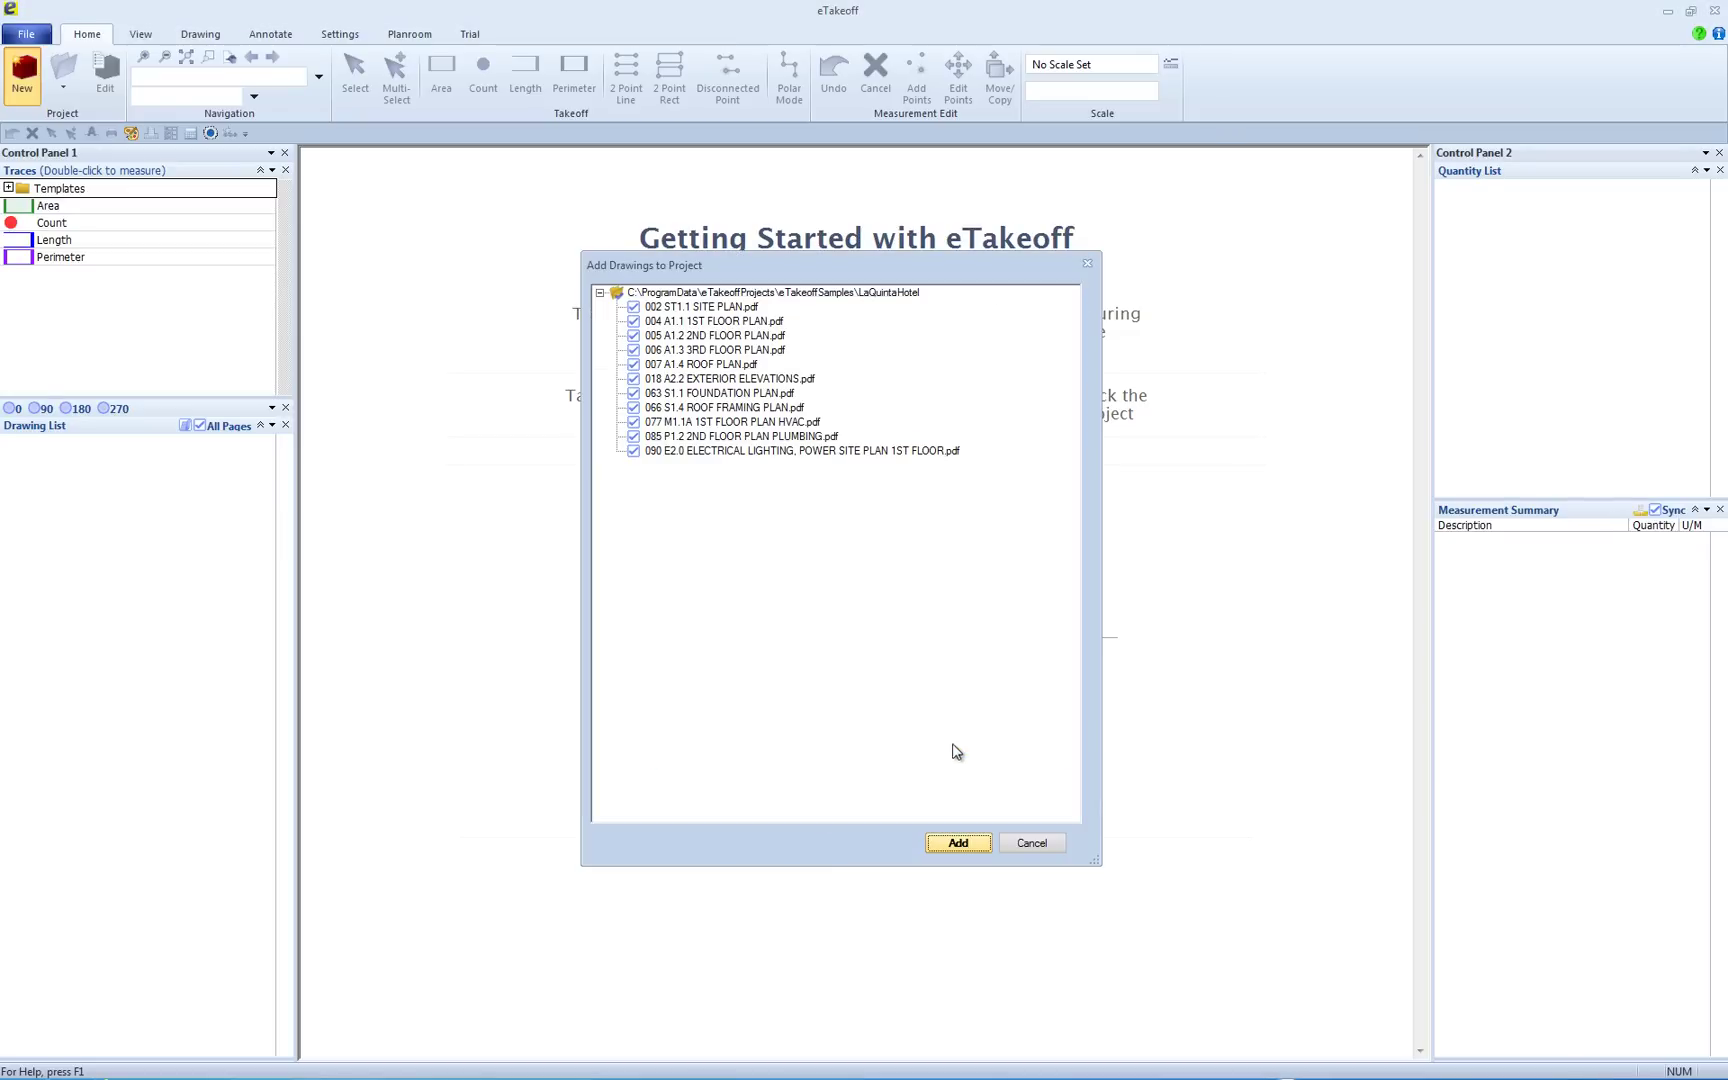
# Add all eleven LaQuintaHotel drawings to the project, keeping the site plan checked.
pyautogui.click(633, 308)
pyautogui.click(632, 307)
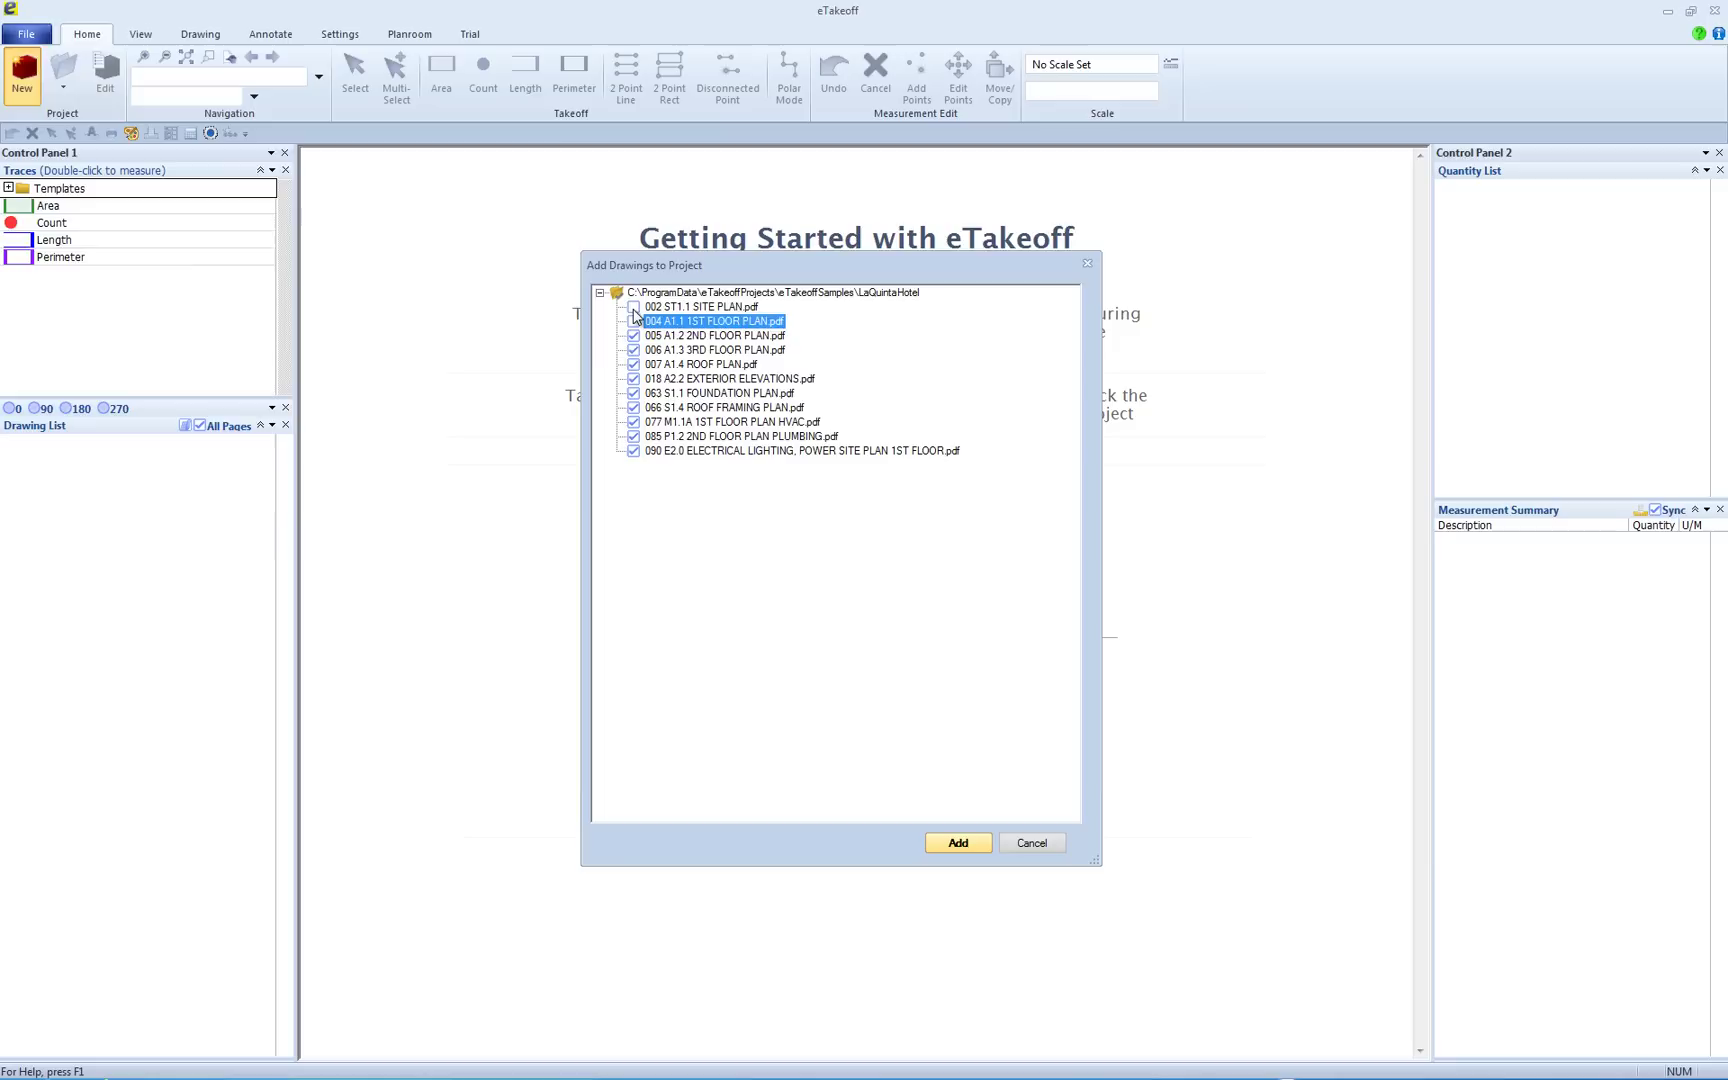
pyautogui.click(700, 321)
pyautogui.click(957, 842)
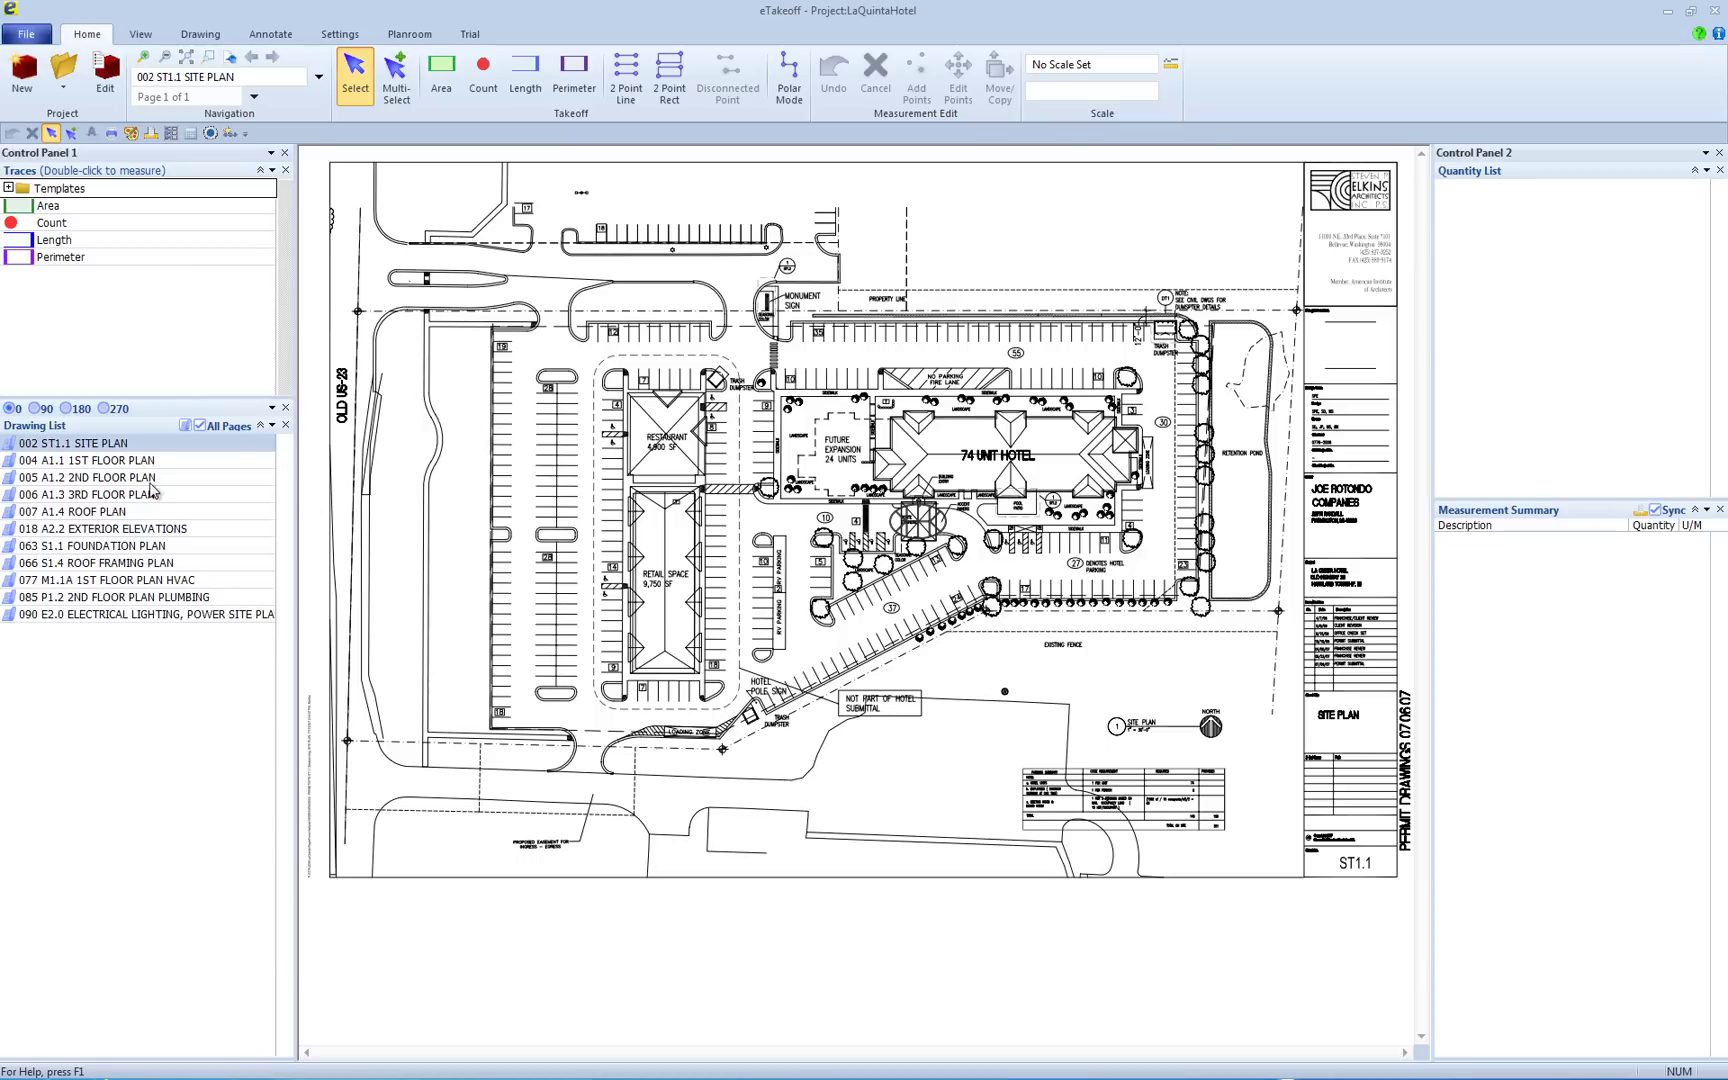
pyautogui.click(105, 462)
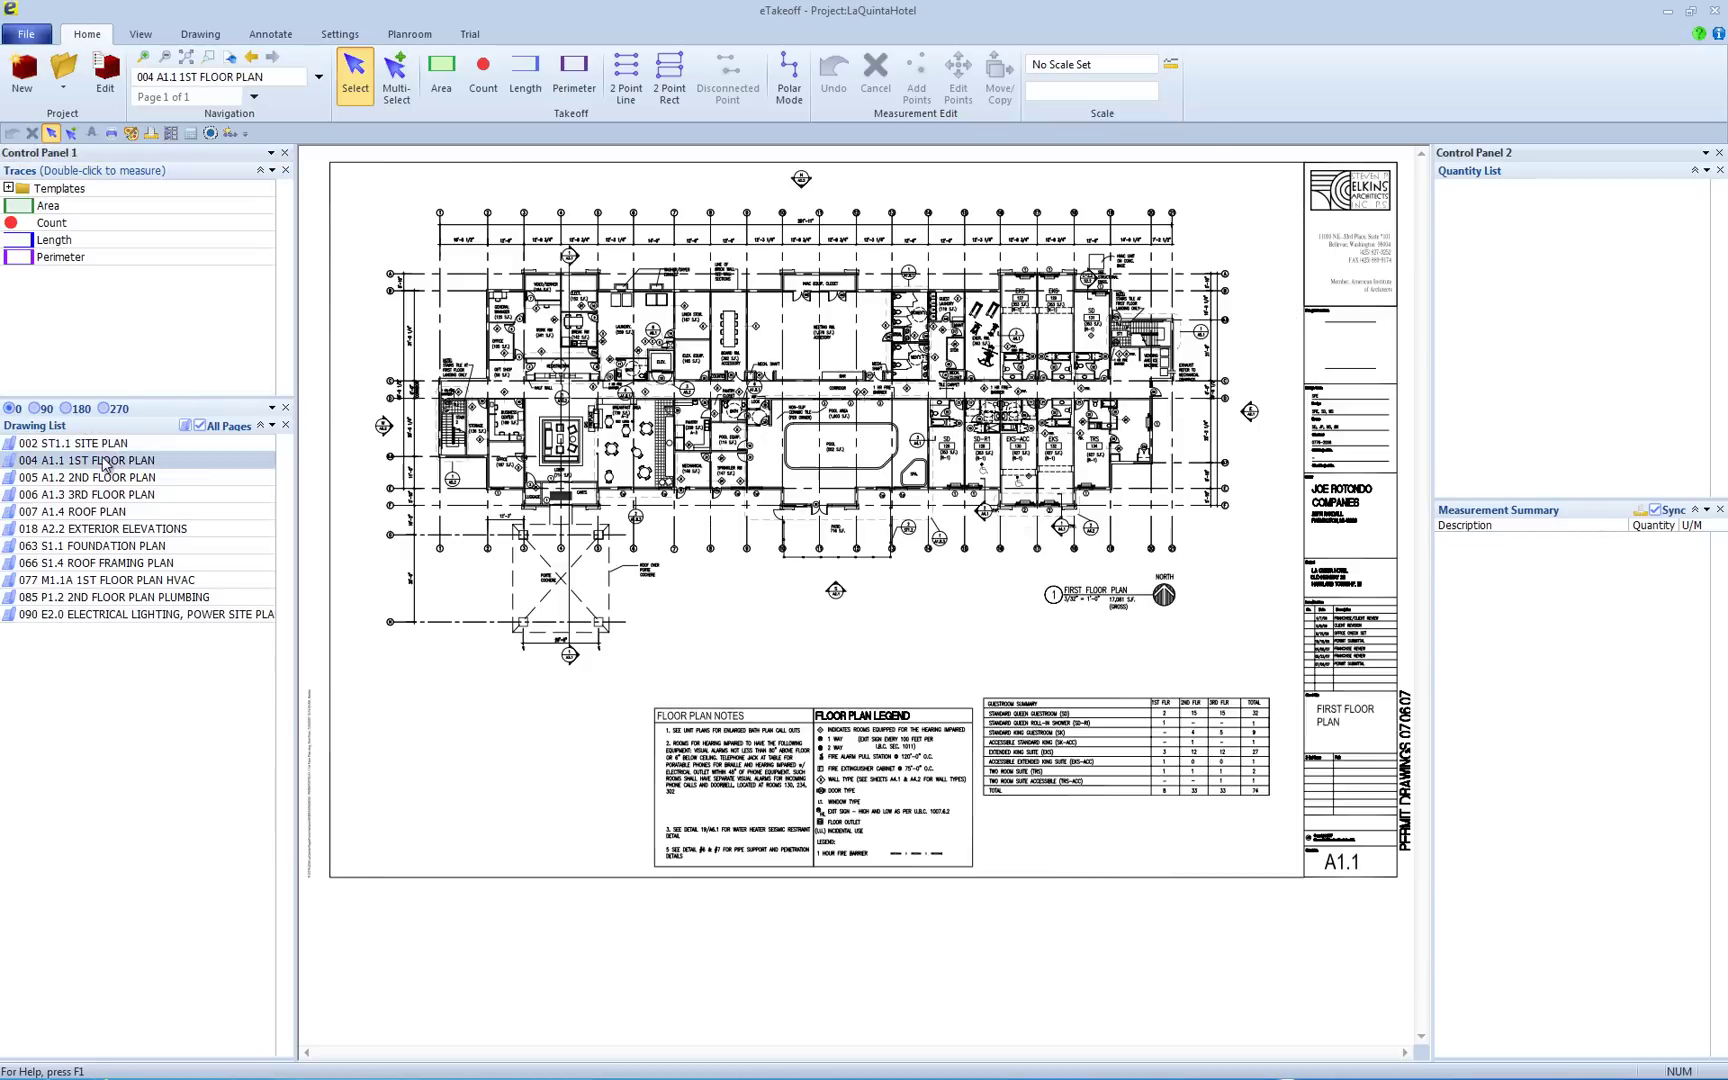
pyautogui.click(120, 479)
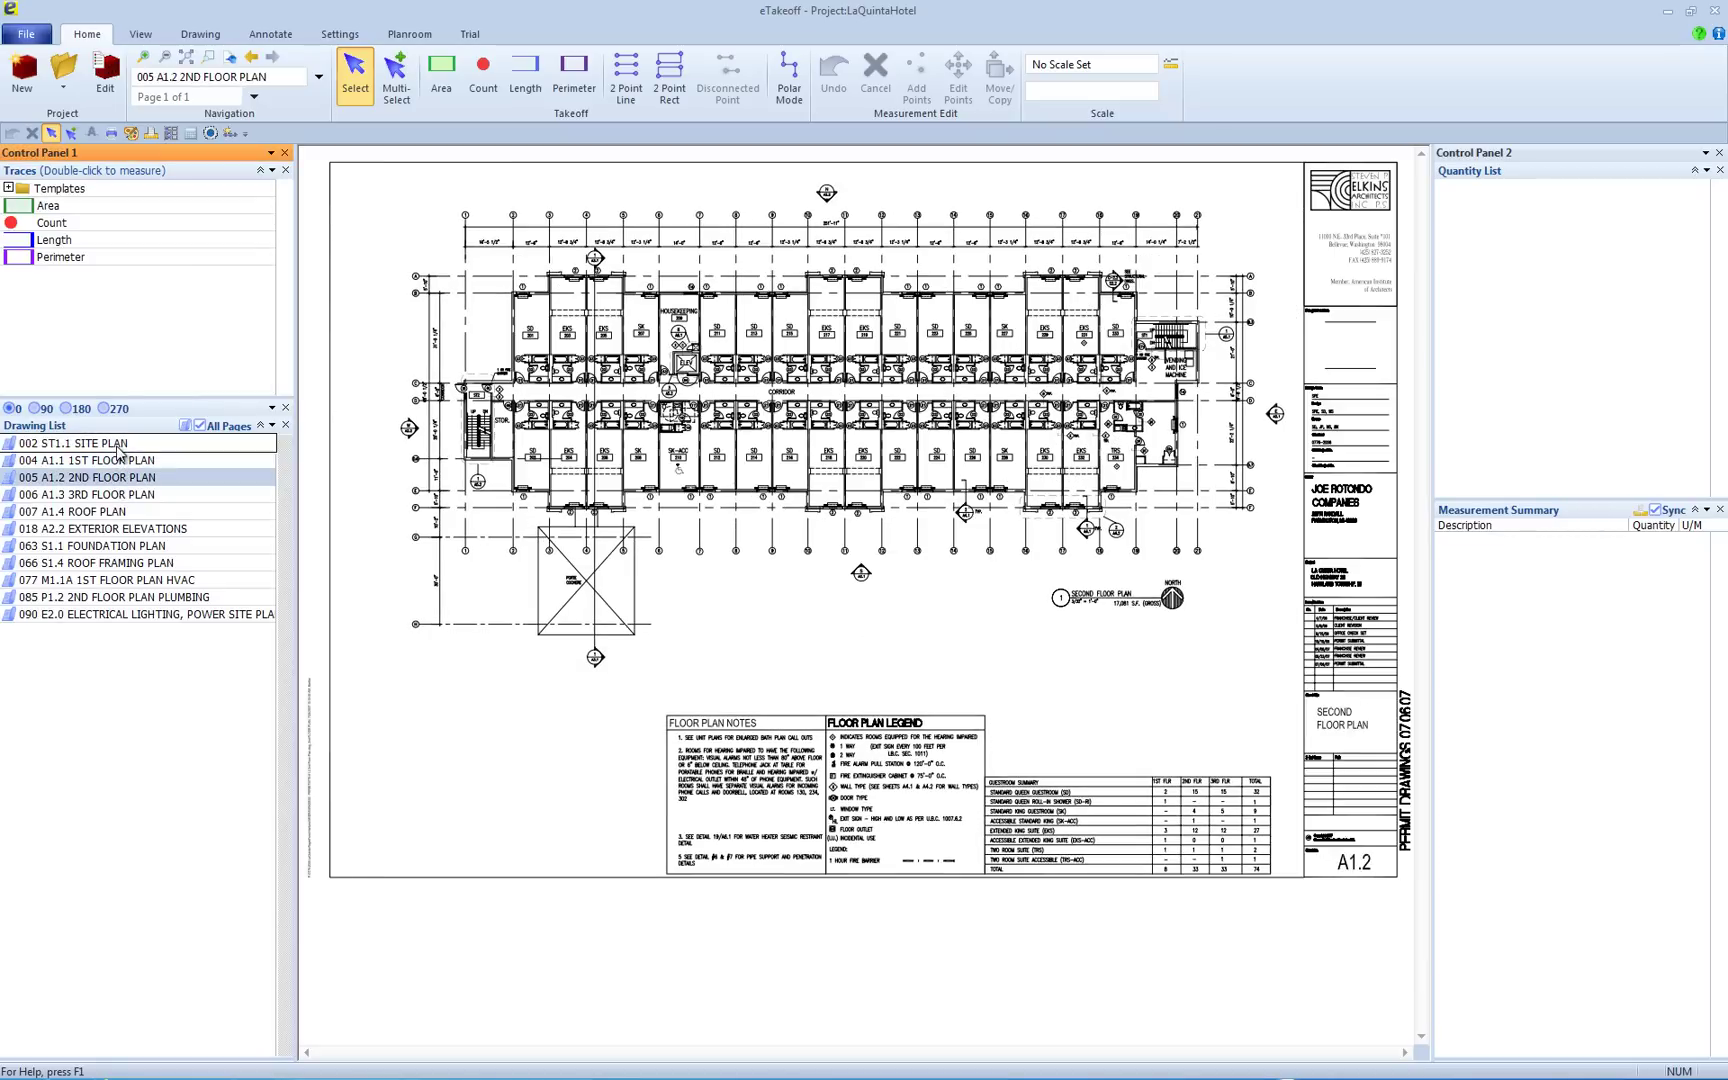
pyautogui.click(118, 446)
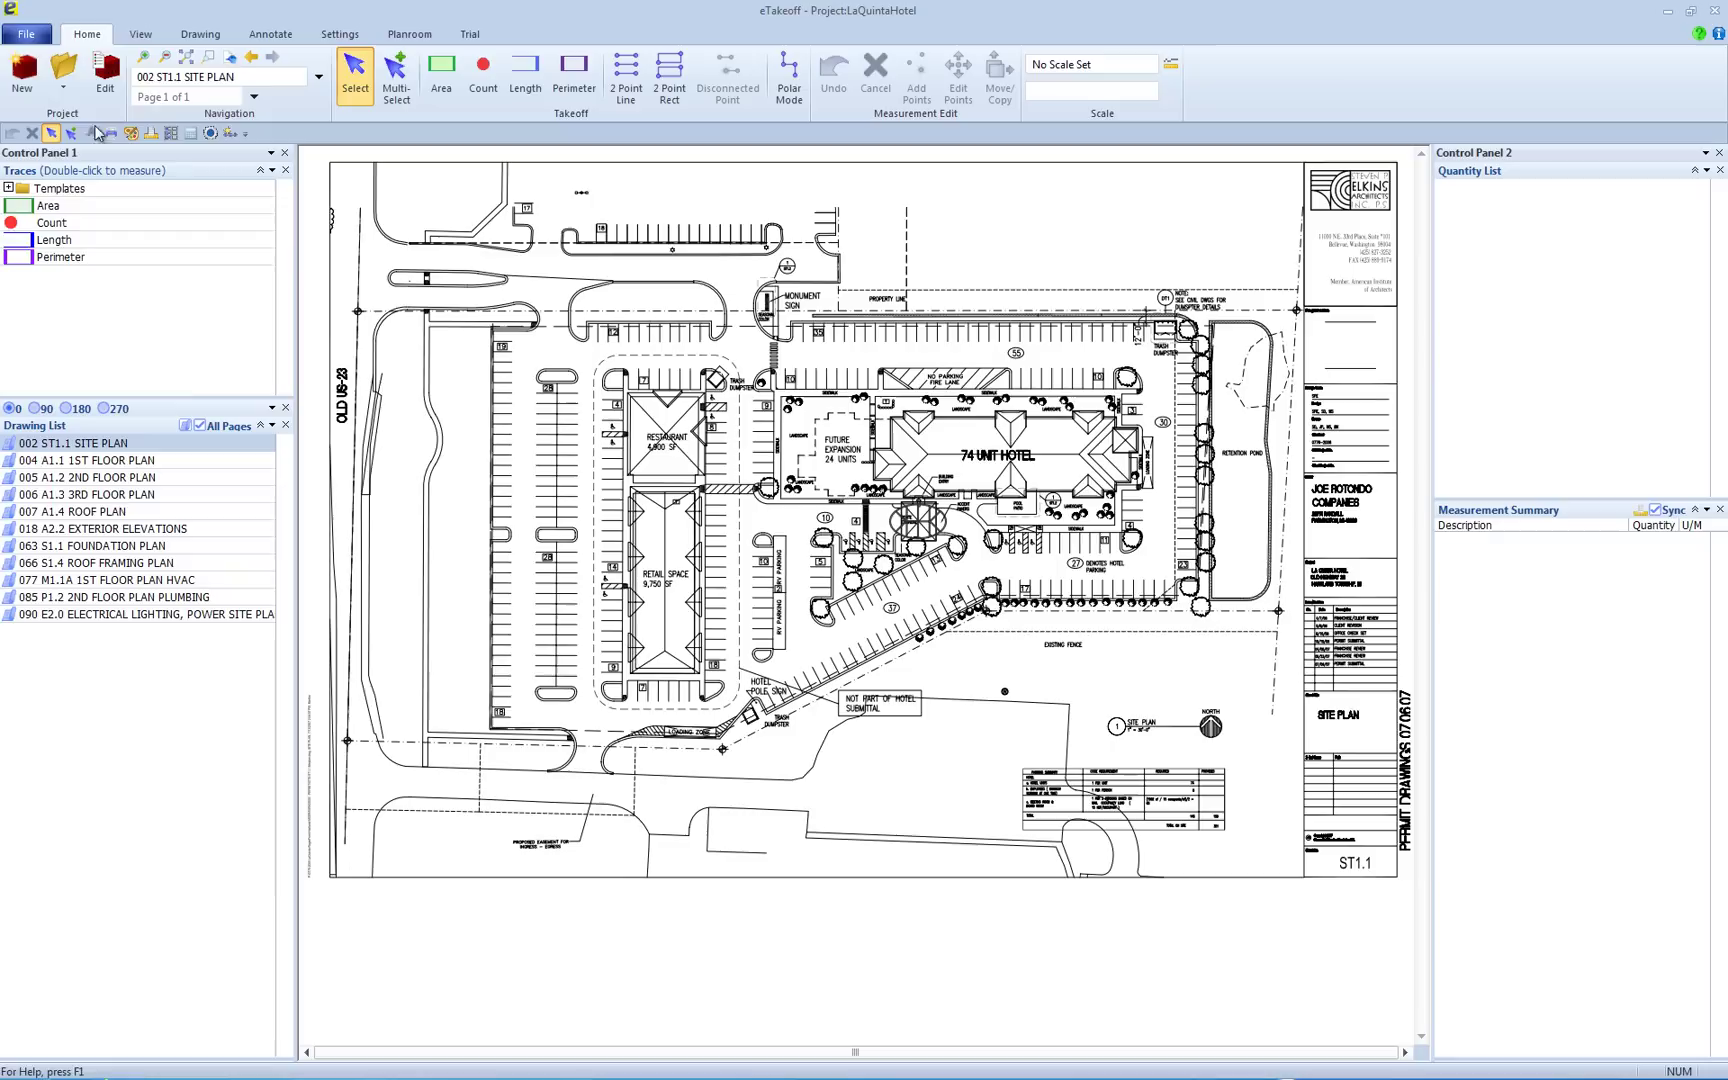
pyautogui.click(65, 69)
pyautogui.press('Escape')
pyautogui.click(148, 34)
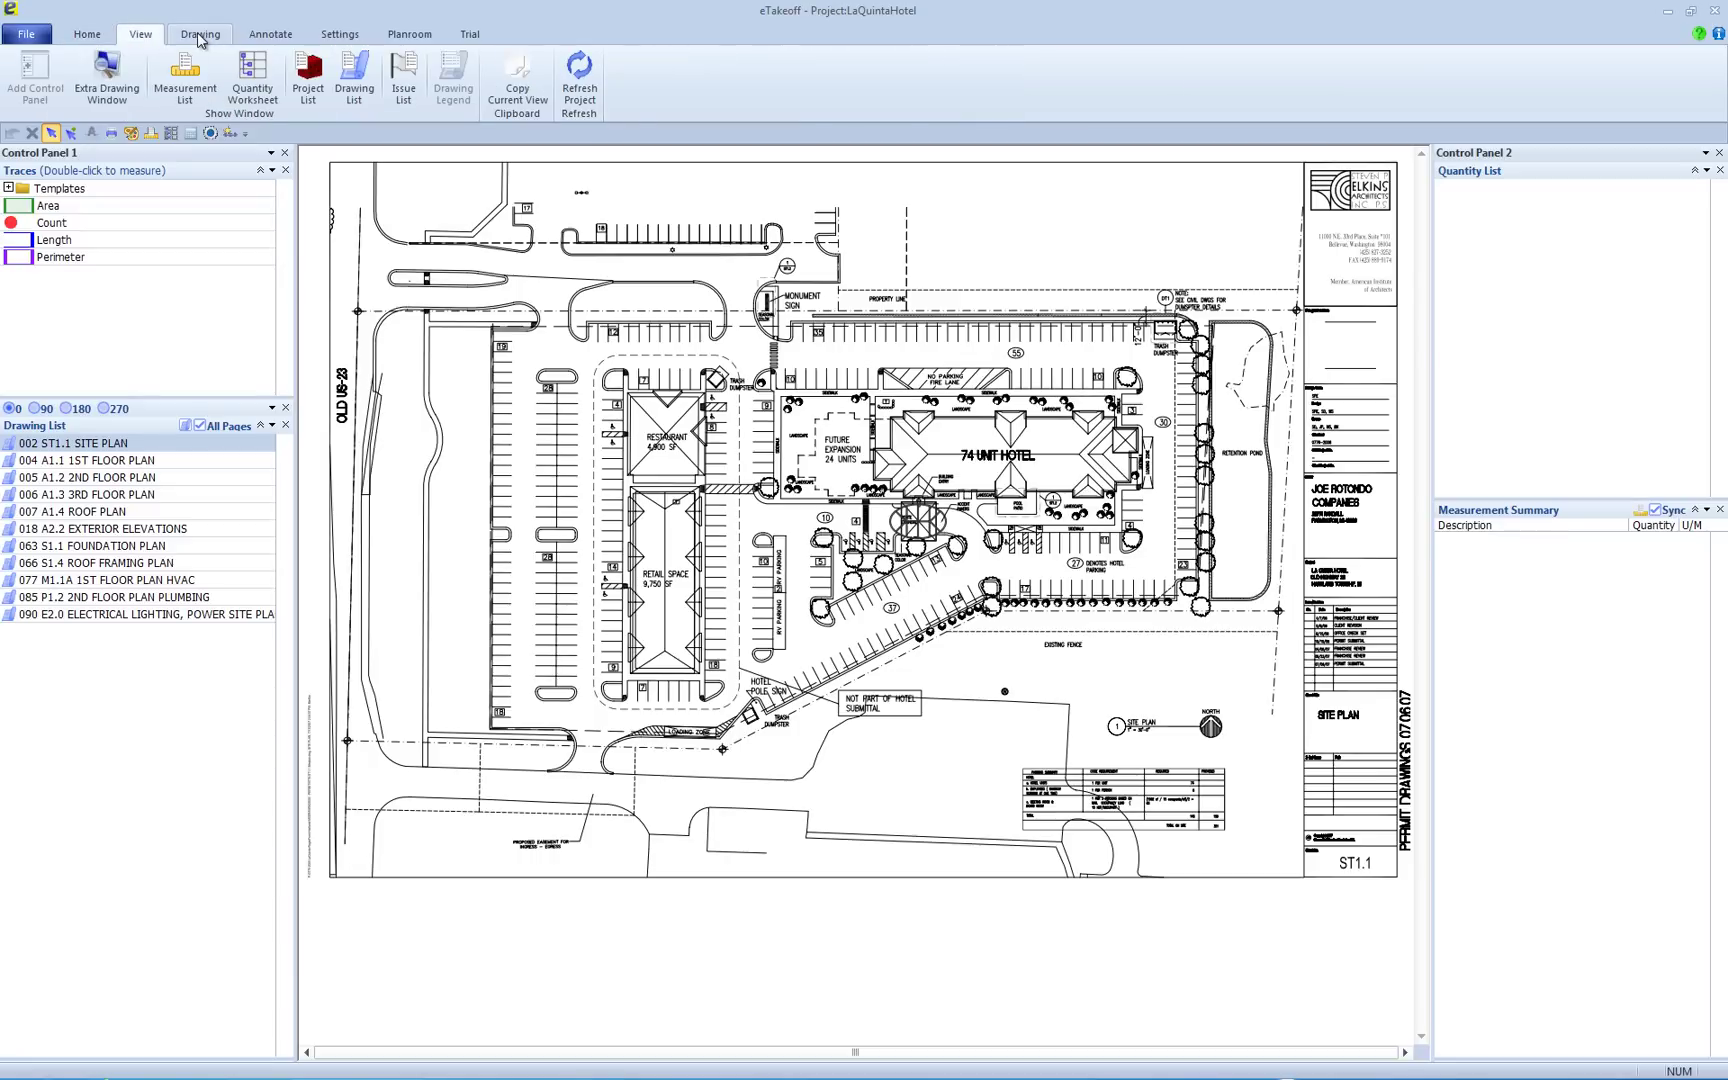
pyautogui.click(200, 34)
pyautogui.click(270, 34)
pyautogui.click(340, 34)
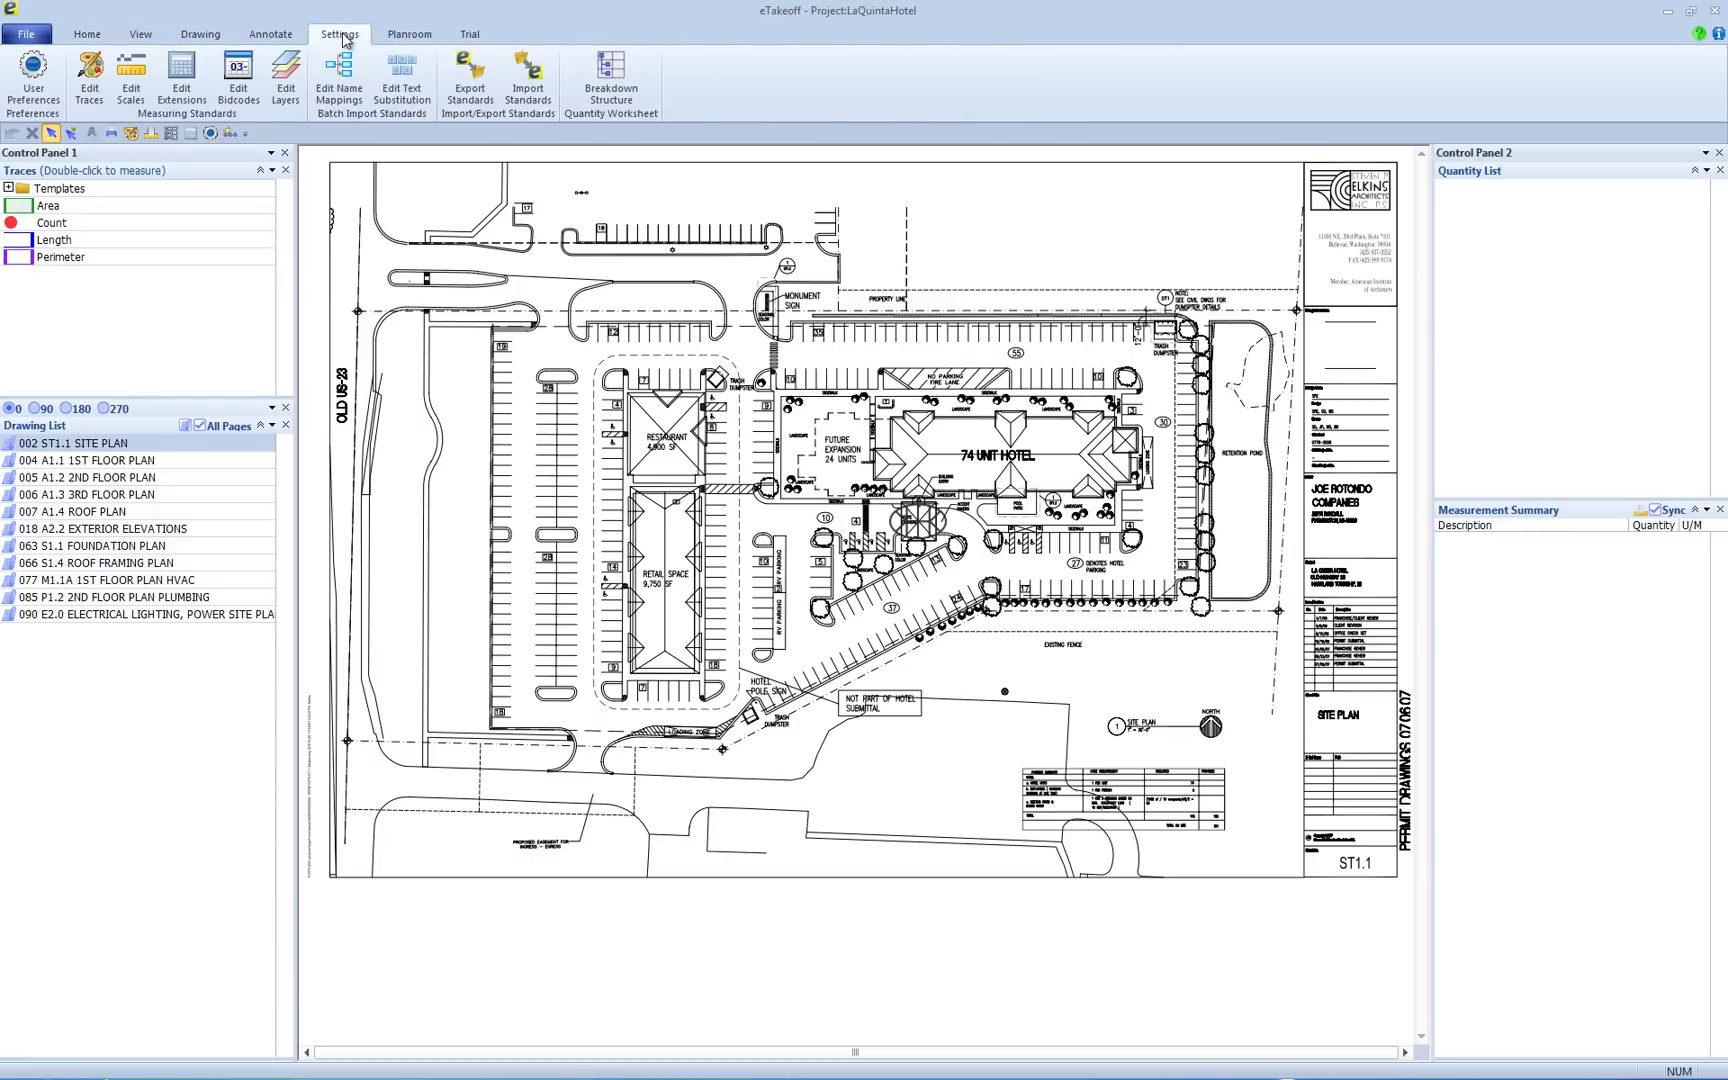
pyautogui.click(103, 38)
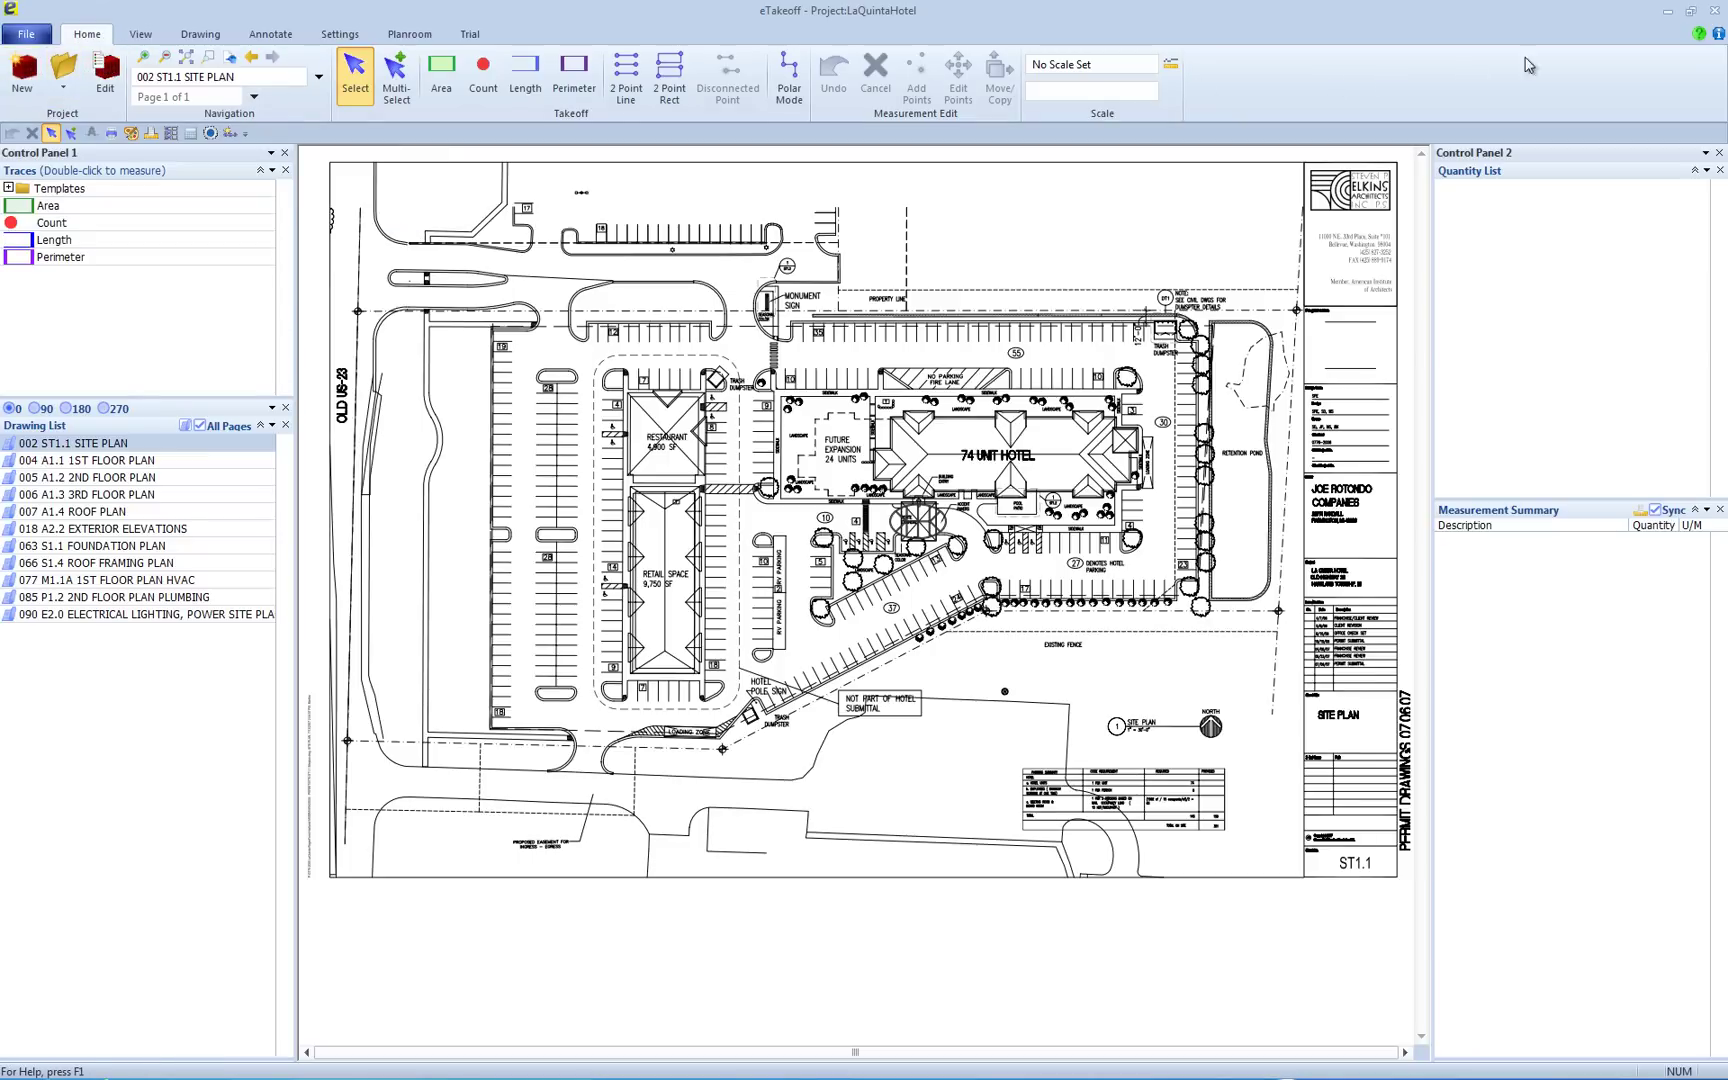
pyautogui.click(1697, 36)
pyautogui.click(441, 70)
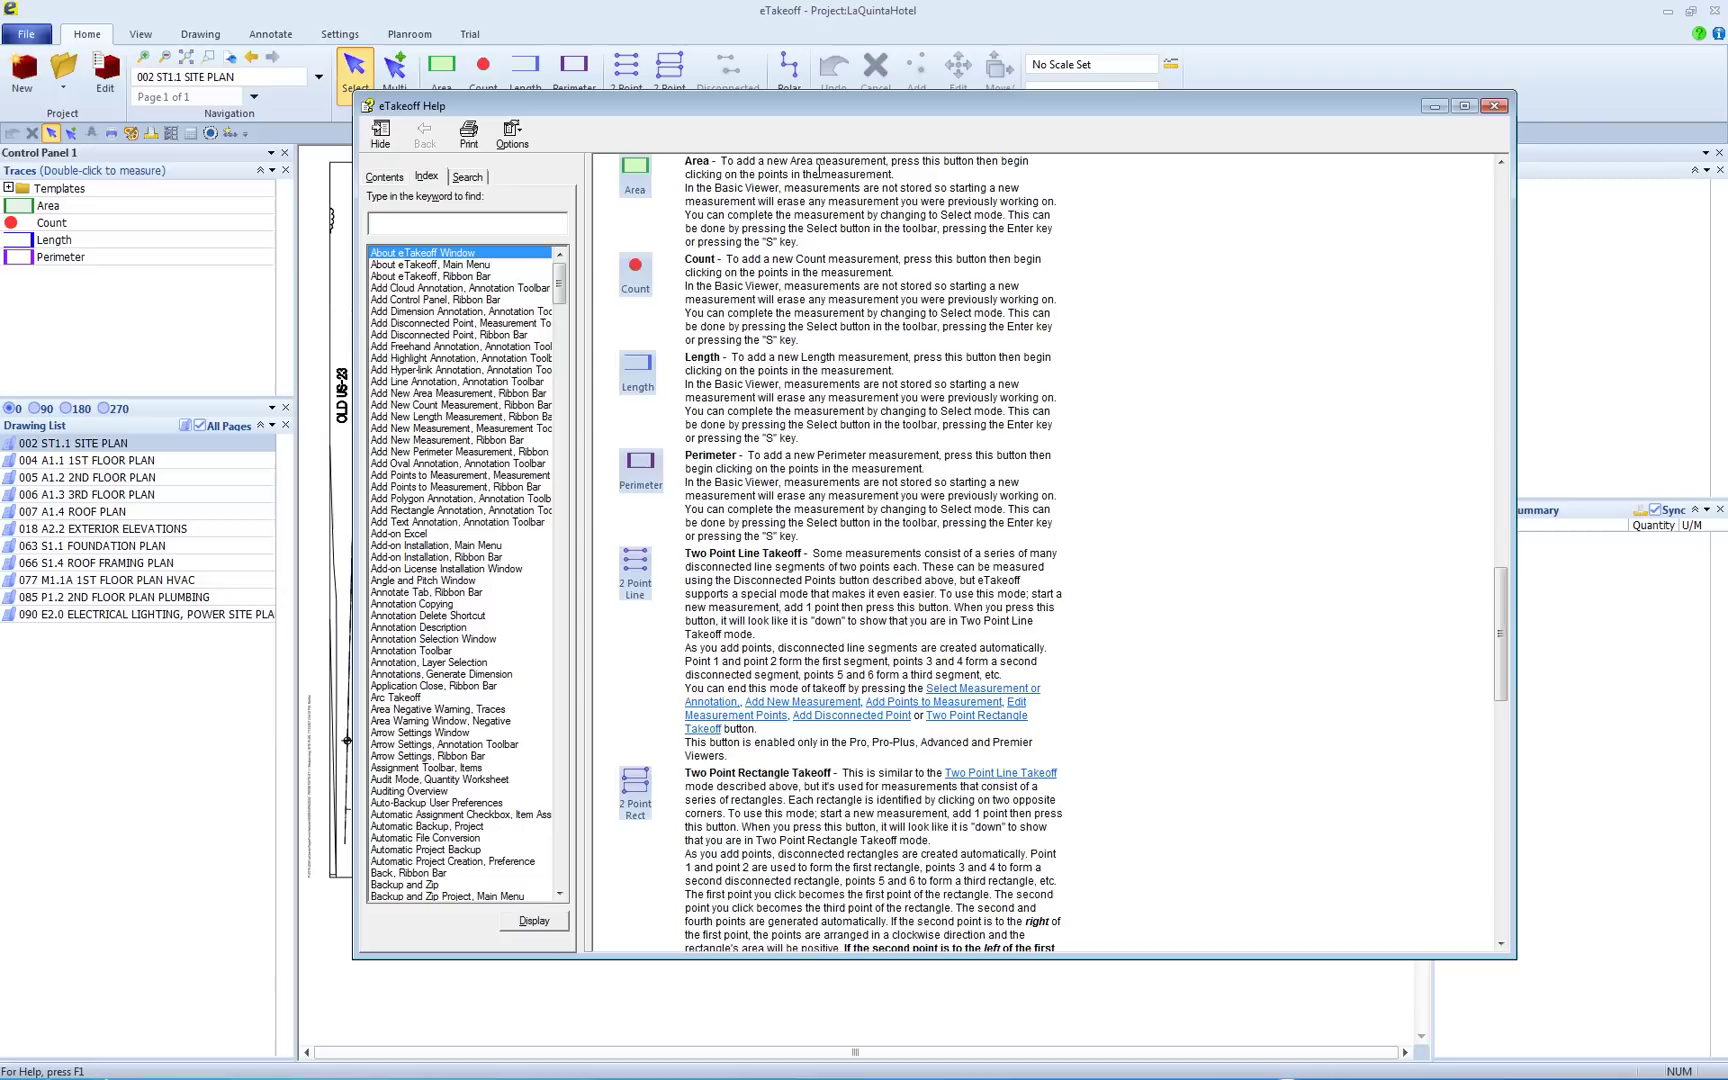
pyautogui.moveTo(552, 109); pyautogui.dragTo(549, 125)
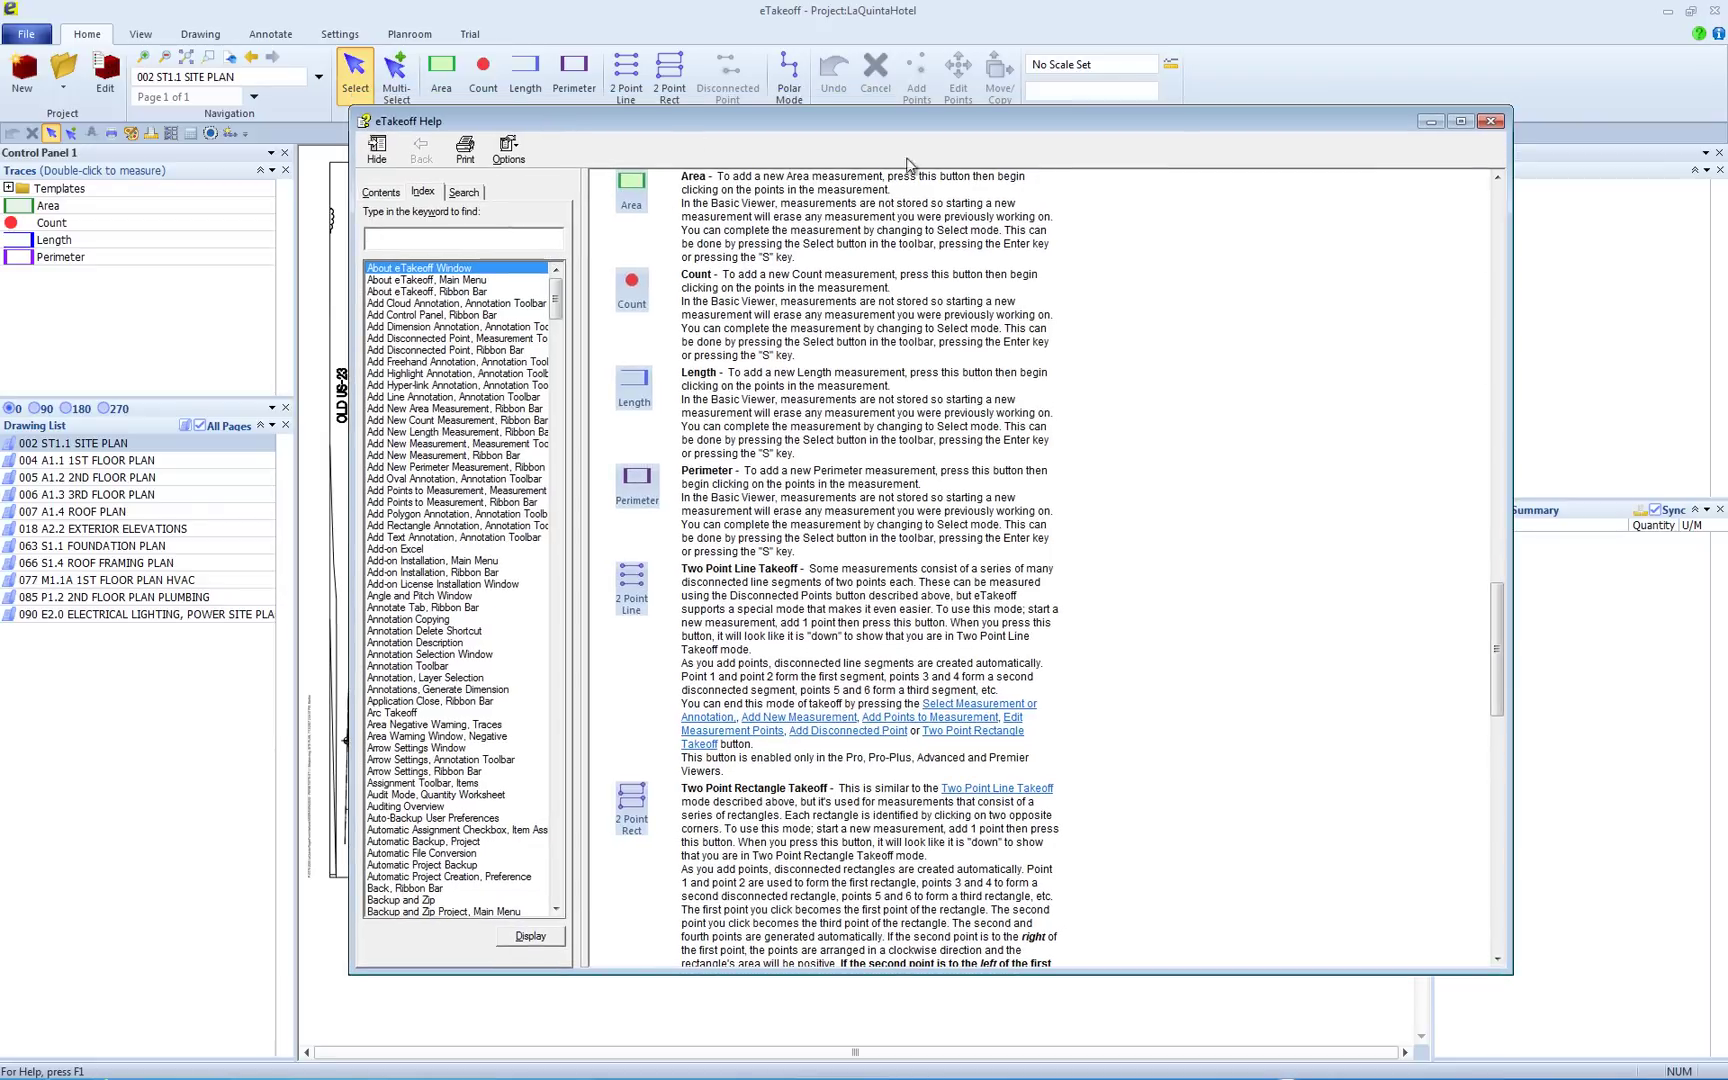
pyautogui.click(1491, 121)
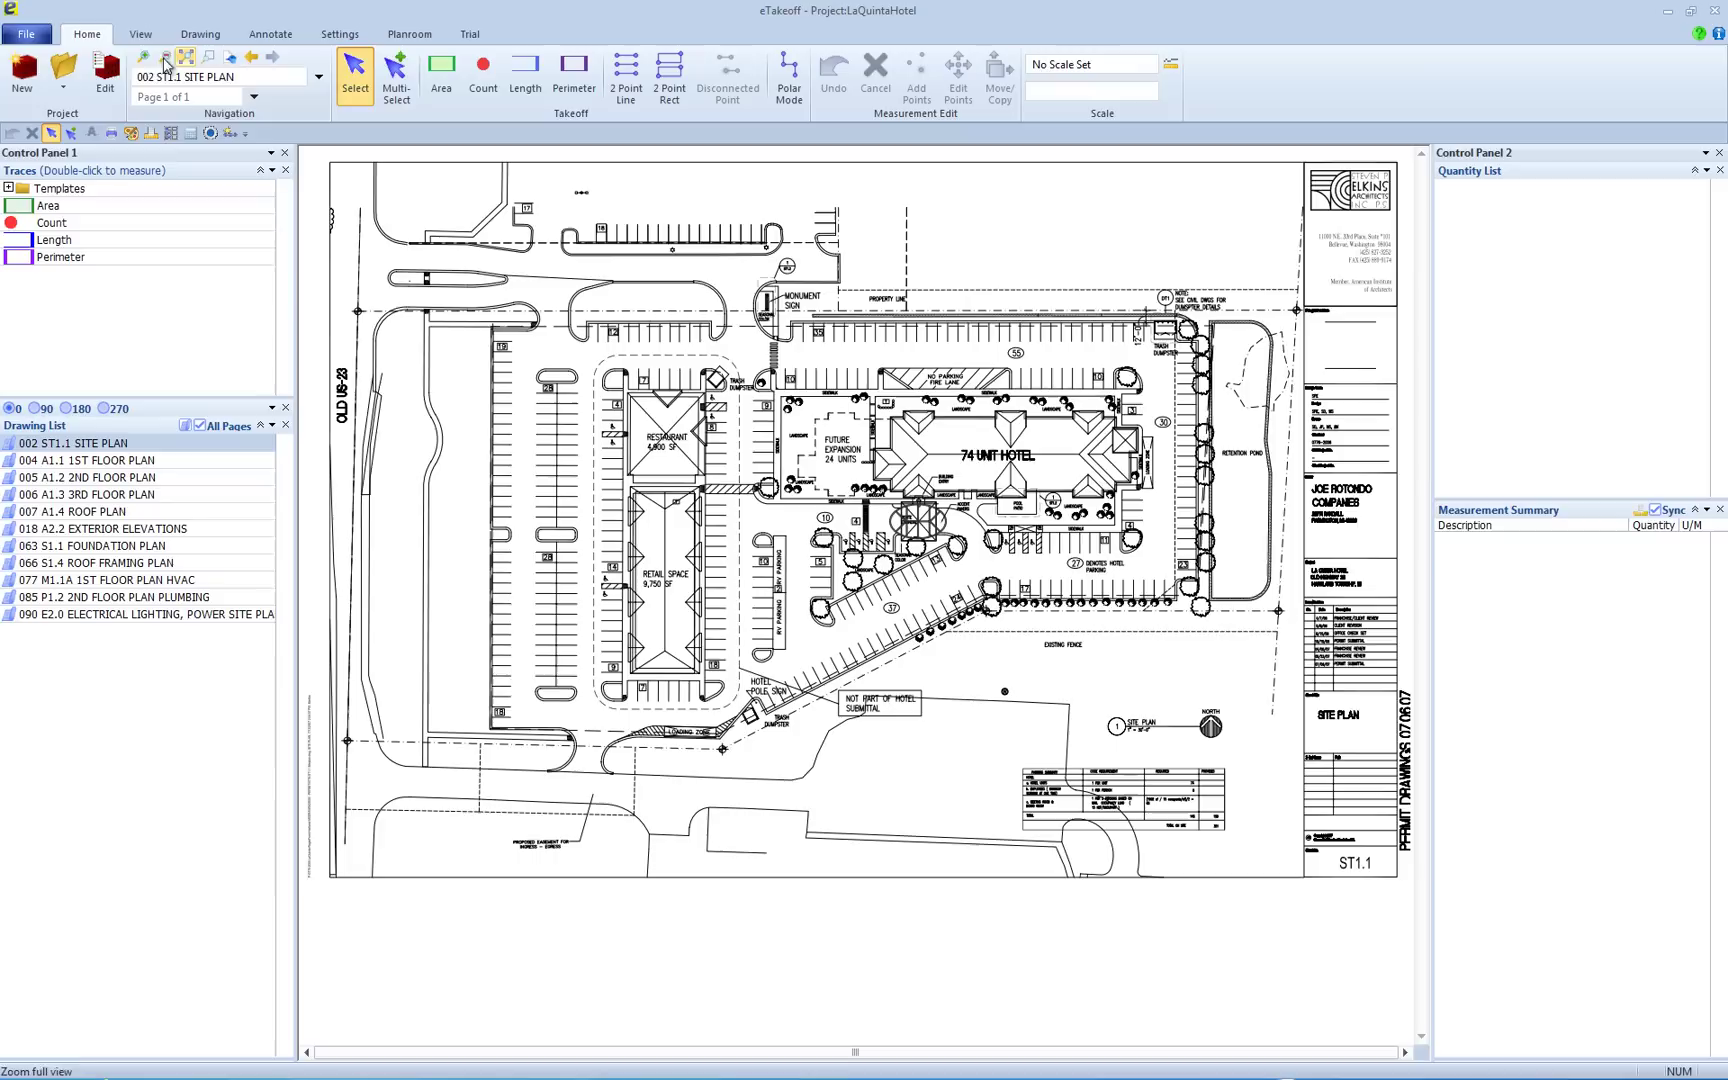
# Keep the 002 ST1.1 SITE PLAN sheet selected and show the View ribbon options.
pyautogui.click(318, 77)
pyautogui.click(253, 103)
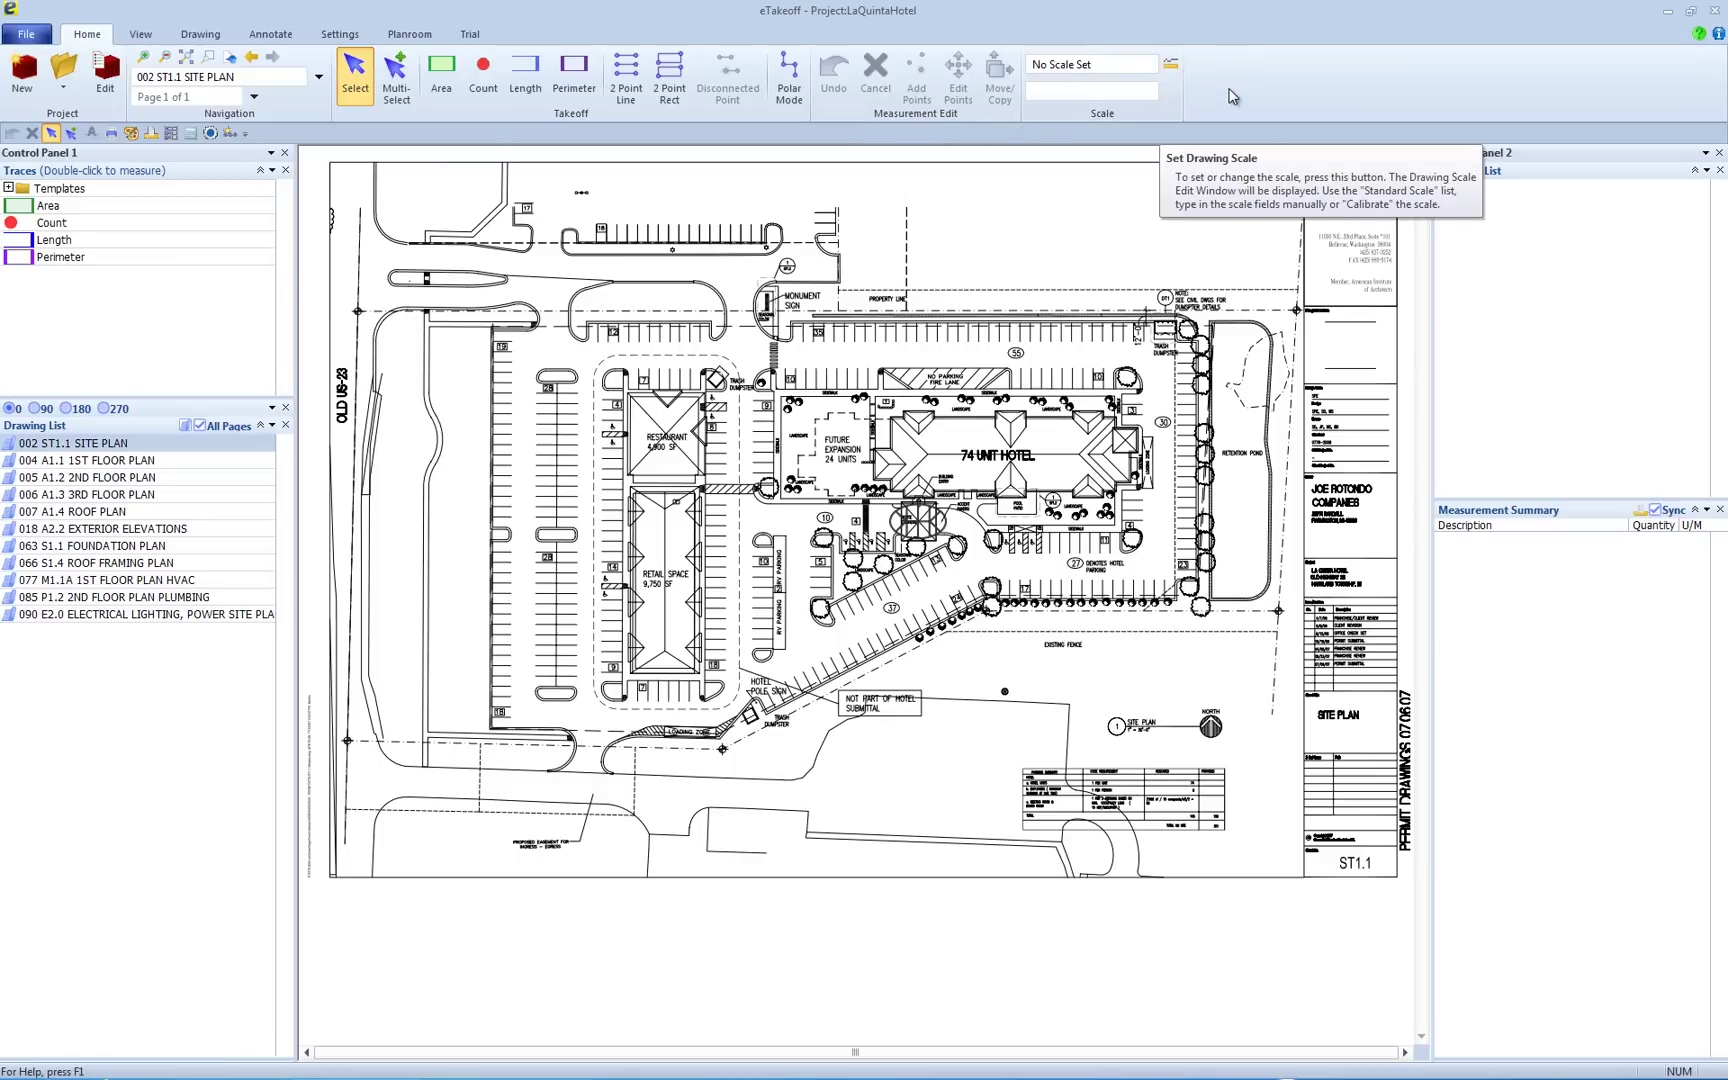
pyautogui.click(141, 35)
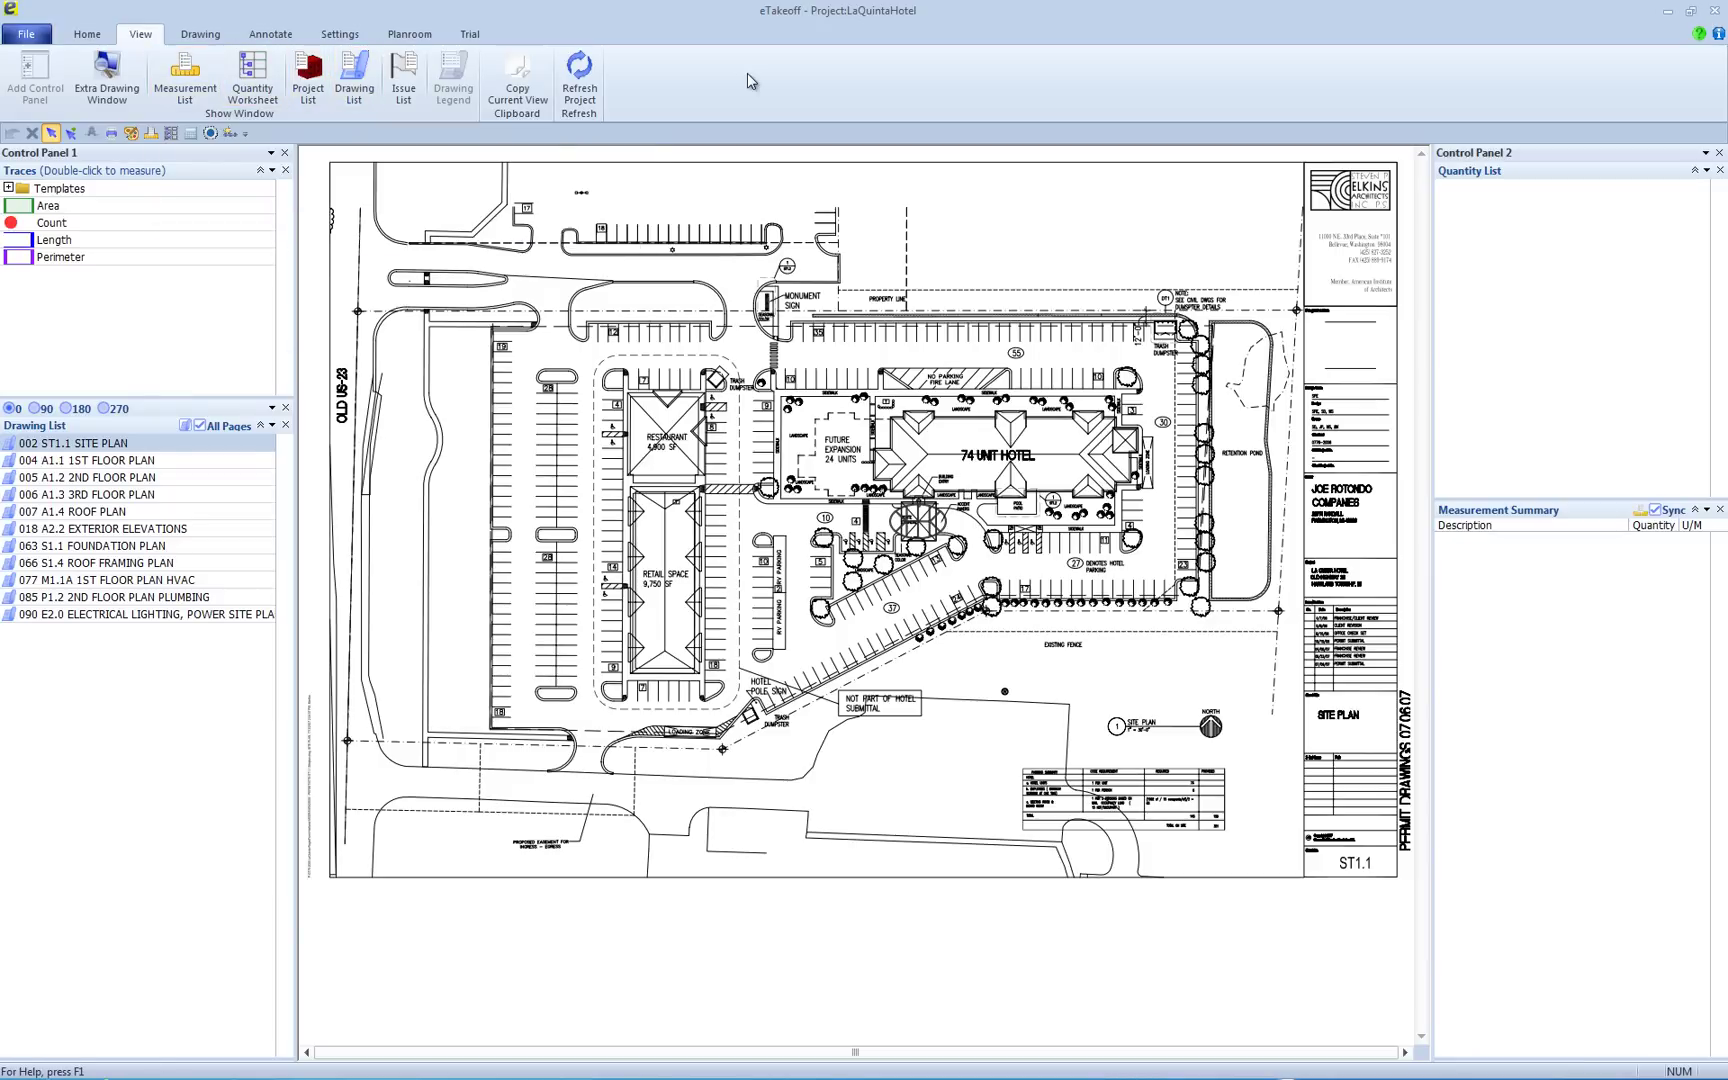
pyautogui.click(92, 157)
pyautogui.click(1531, 163)
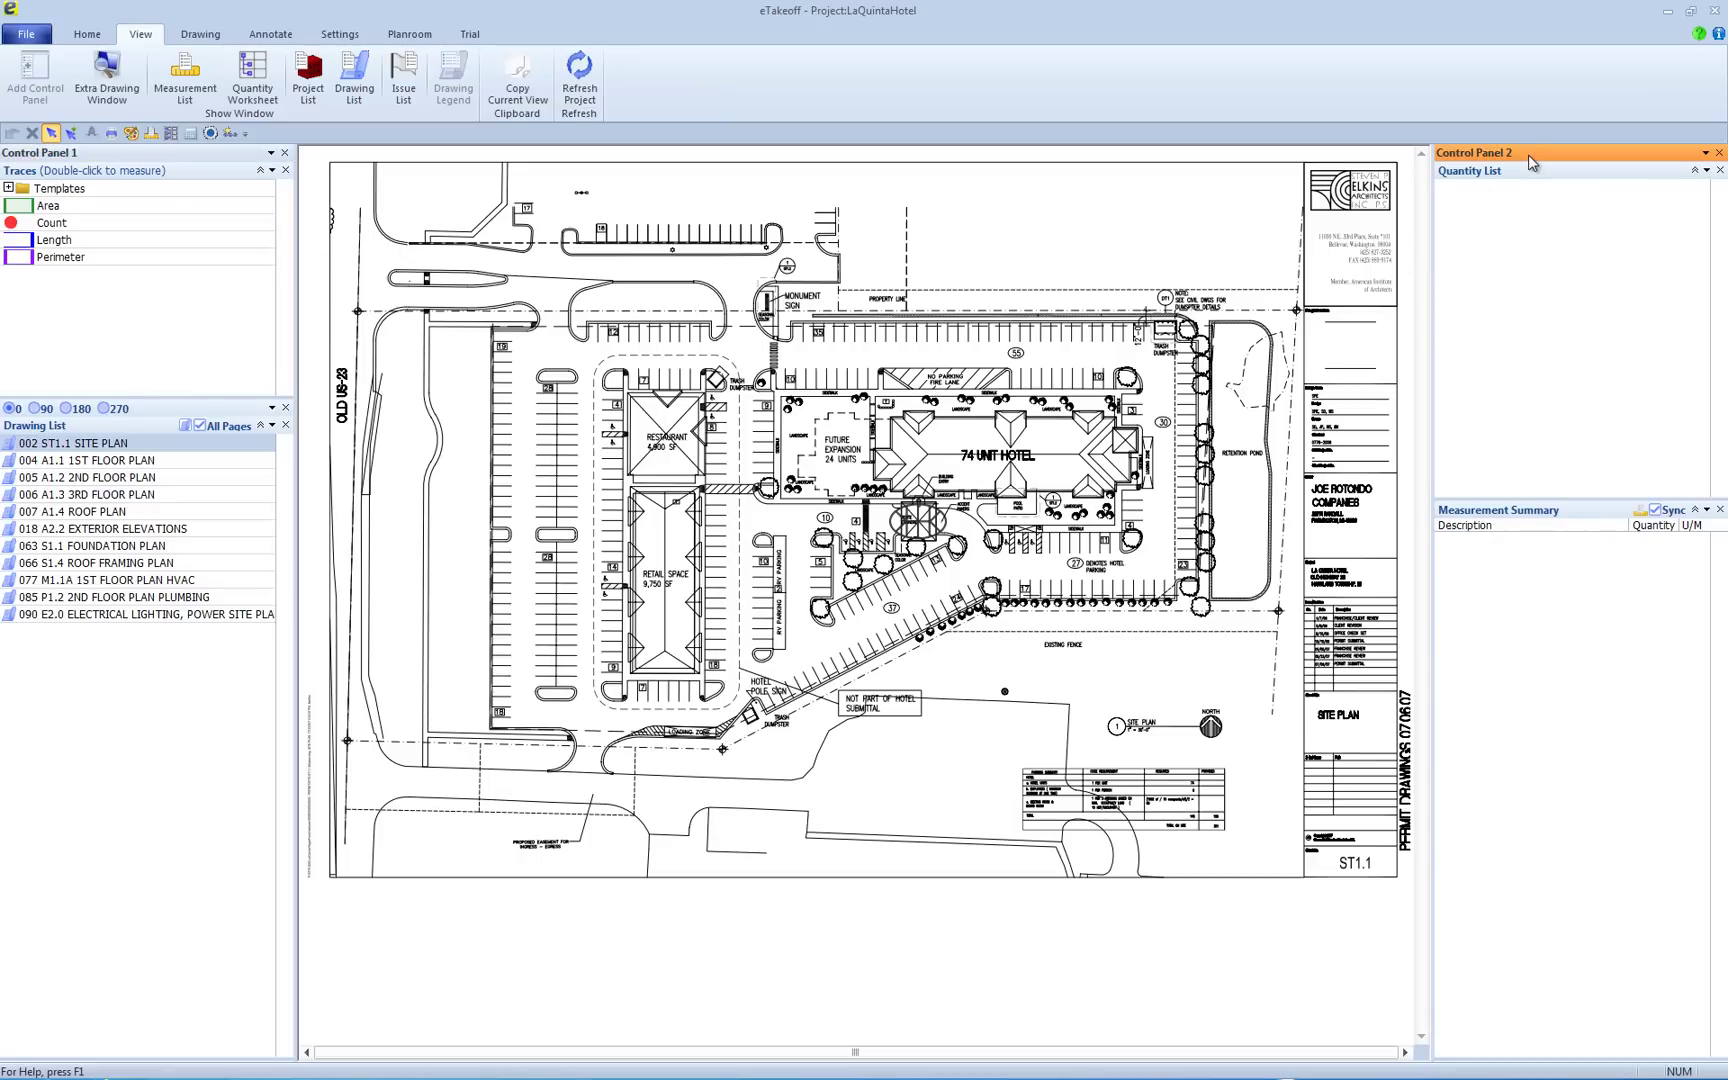
pyautogui.click(175, 162)
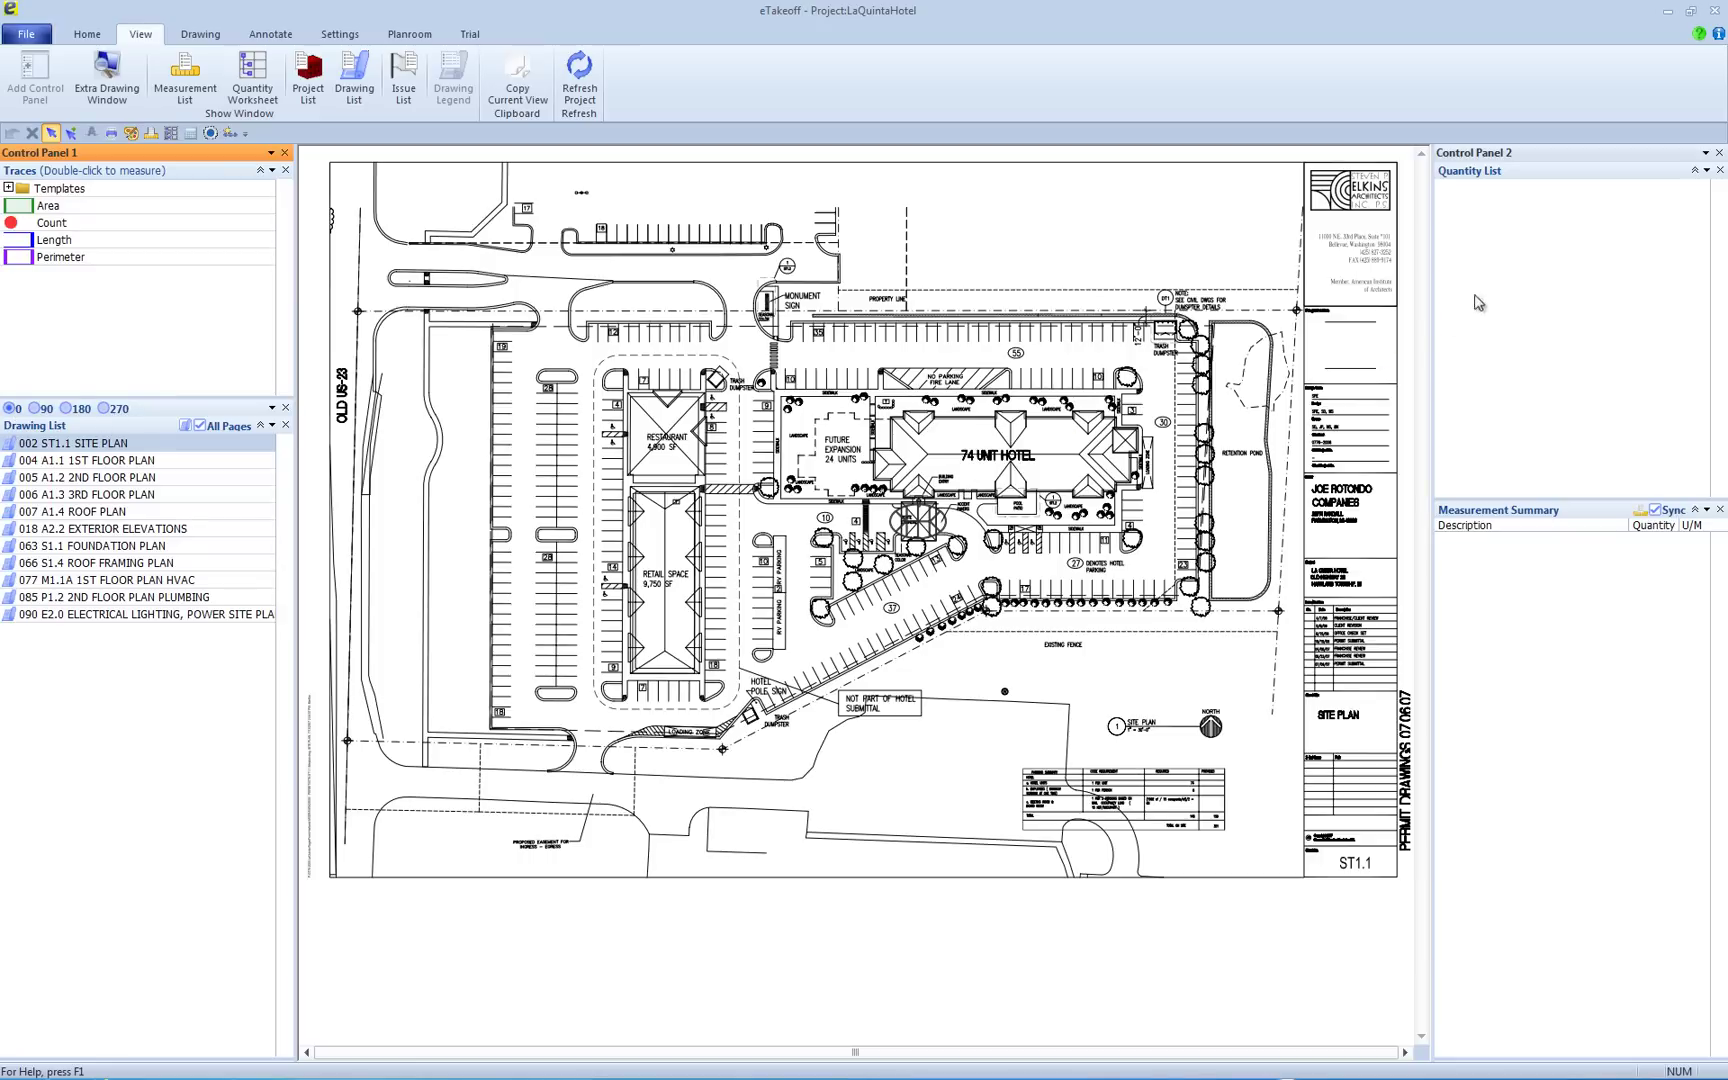
pyautogui.click(1576, 163)
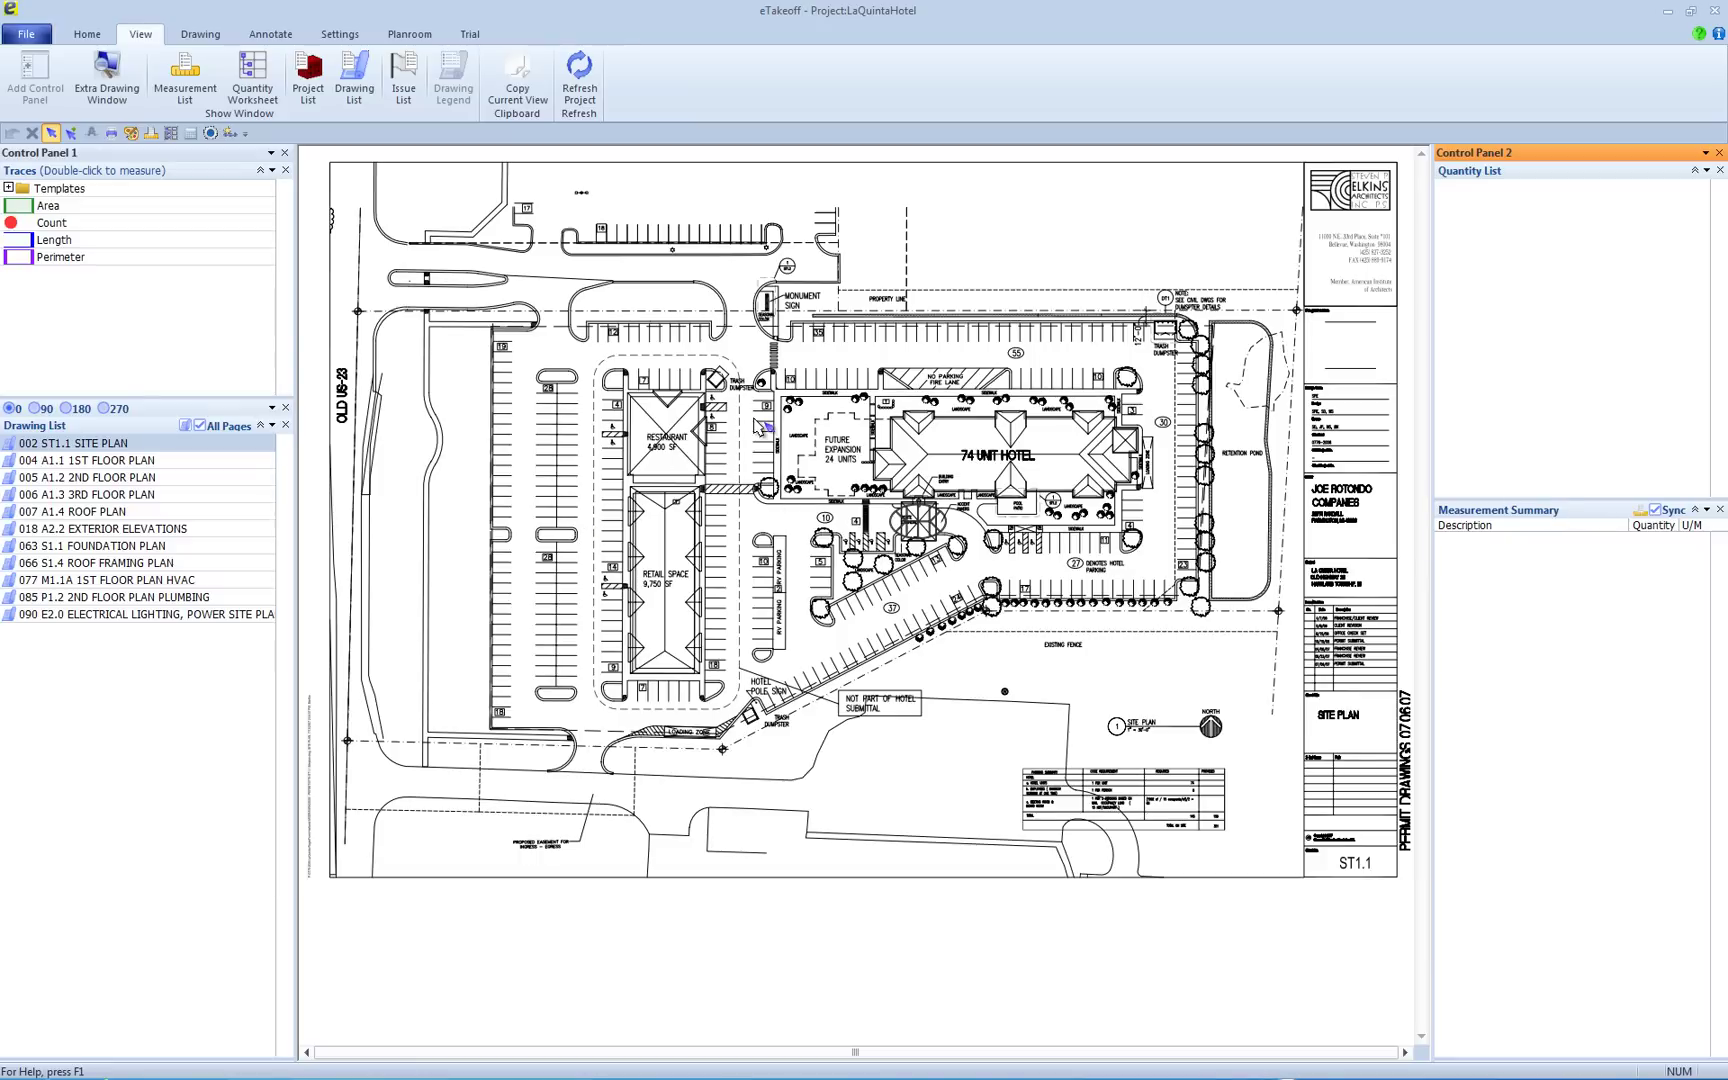
# Open sheet 004 A1.1 1ST FLOOR PLAN from the Drawing List and zoom in on it.
pyautogui.scroll(4, 780, 418)
pyautogui.scroll(2, 780, 418)
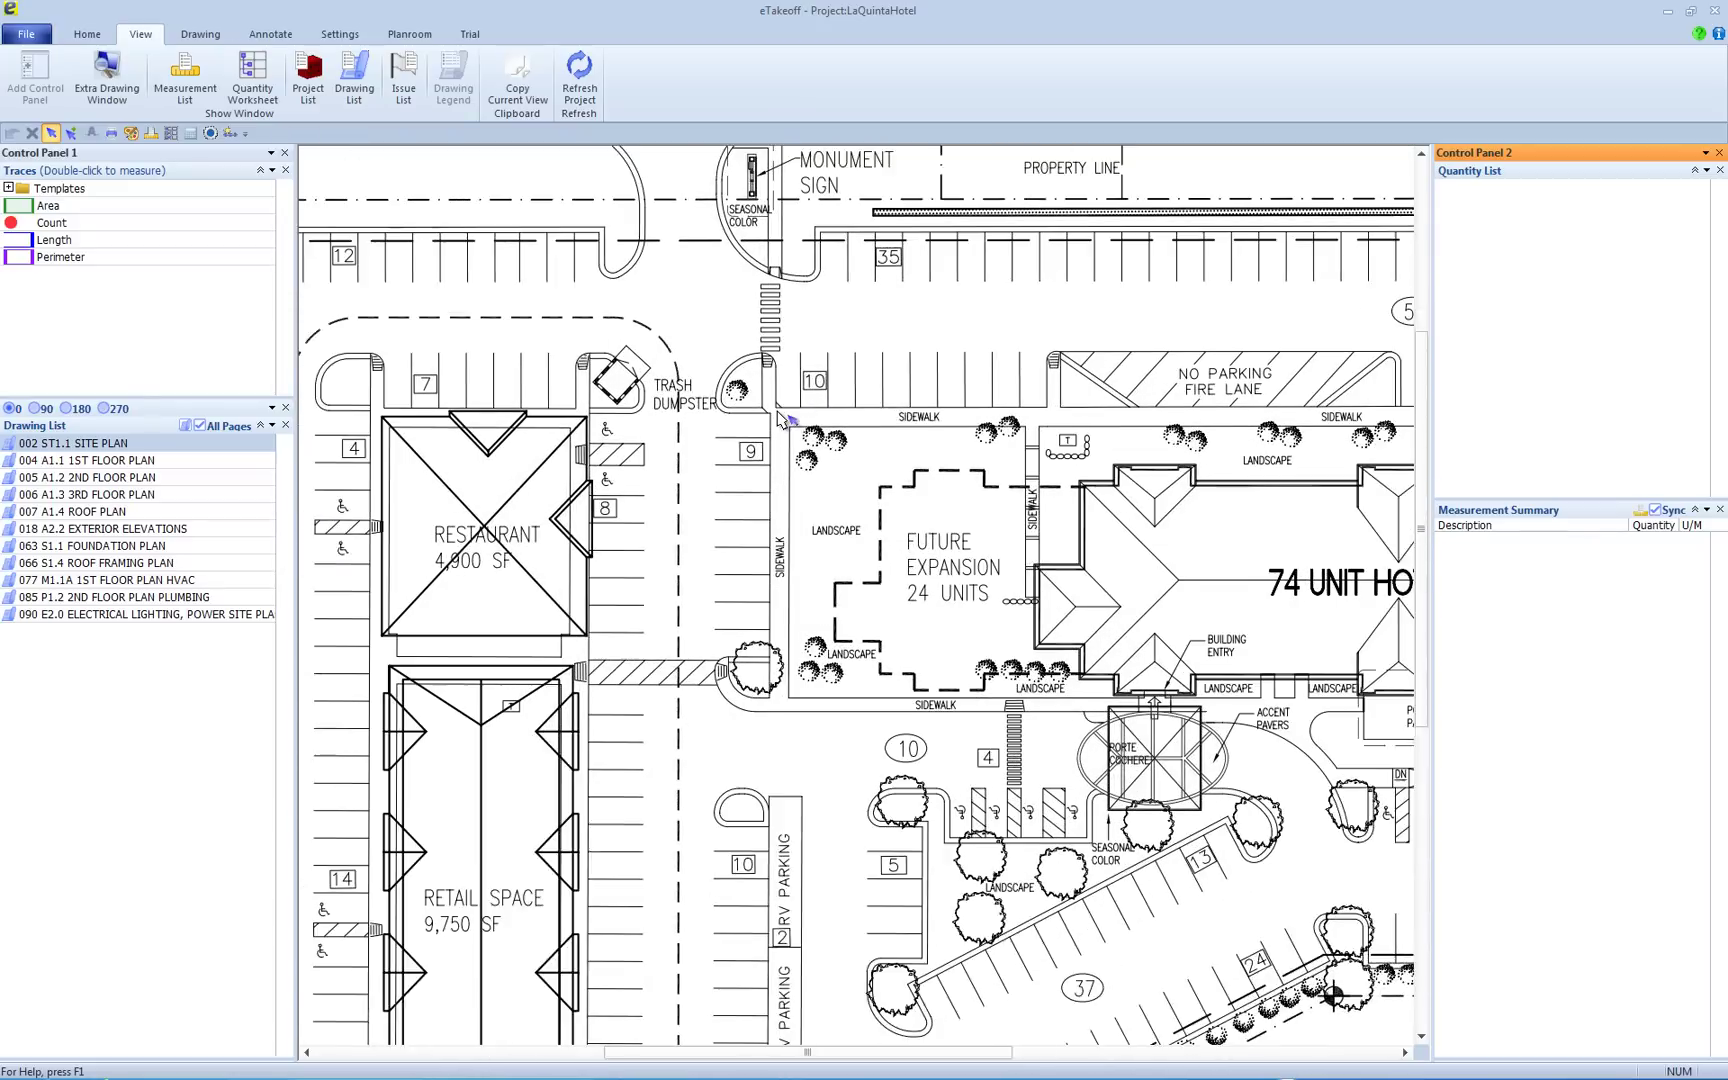
pyautogui.scroll(-1, 780, 418)
pyautogui.scroll(-1, 781, 418)
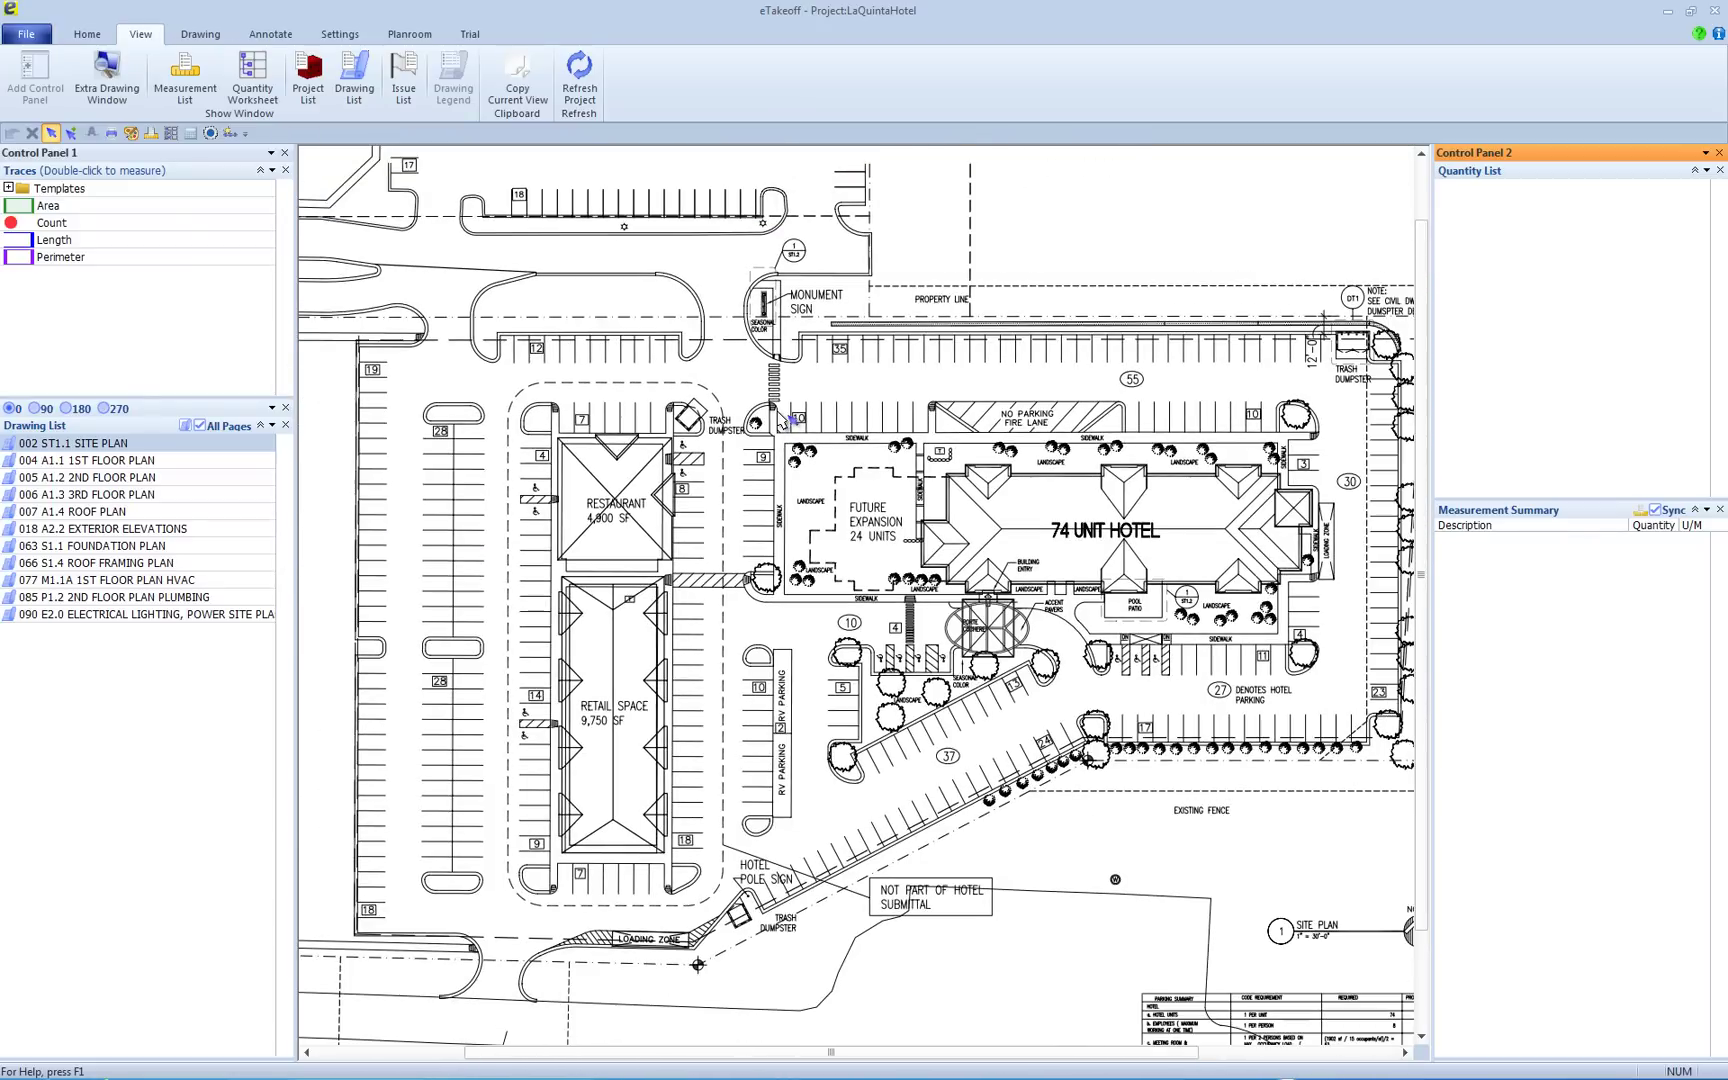
pyautogui.scroll(1, 781, 418)
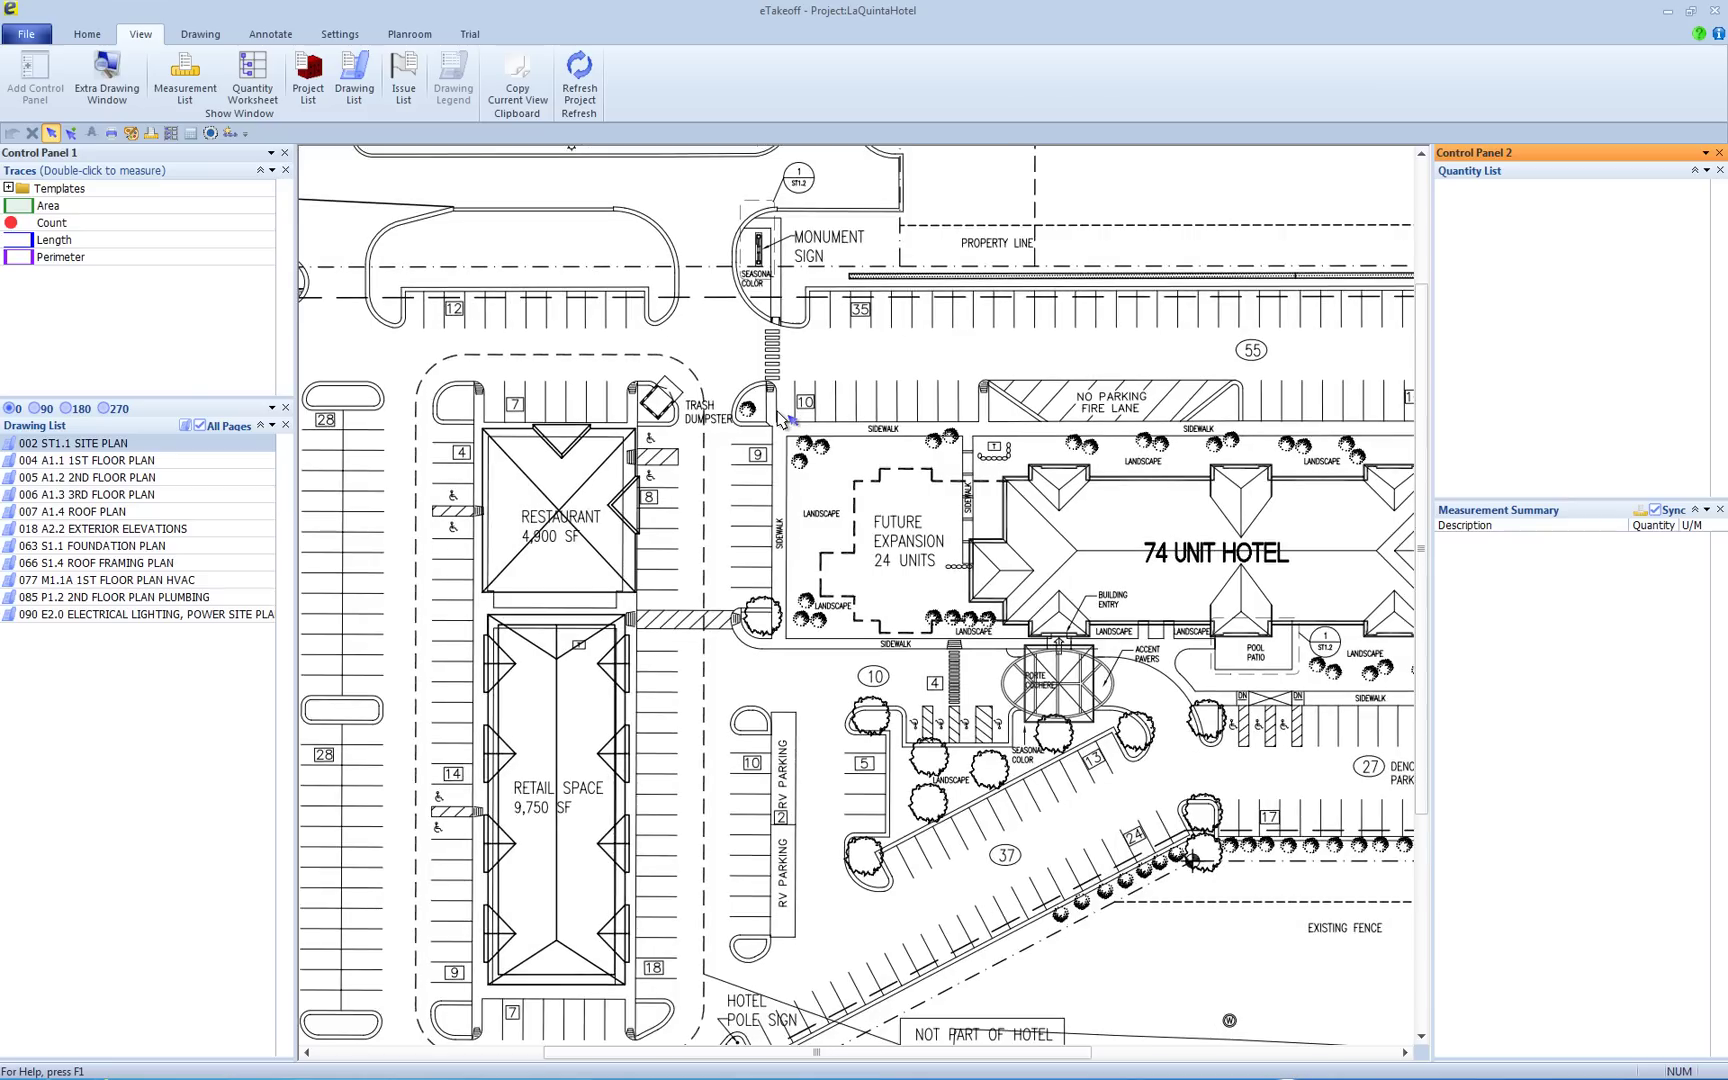
pyautogui.moveTo(797, 468)
pyautogui.mouseDown(button='middle')
pyautogui.moveTo(1017, 532)
pyautogui.moveTo(778, 494)
pyautogui.mouseUp(button='middle')
pyautogui.scroll(-1, 779, 494)
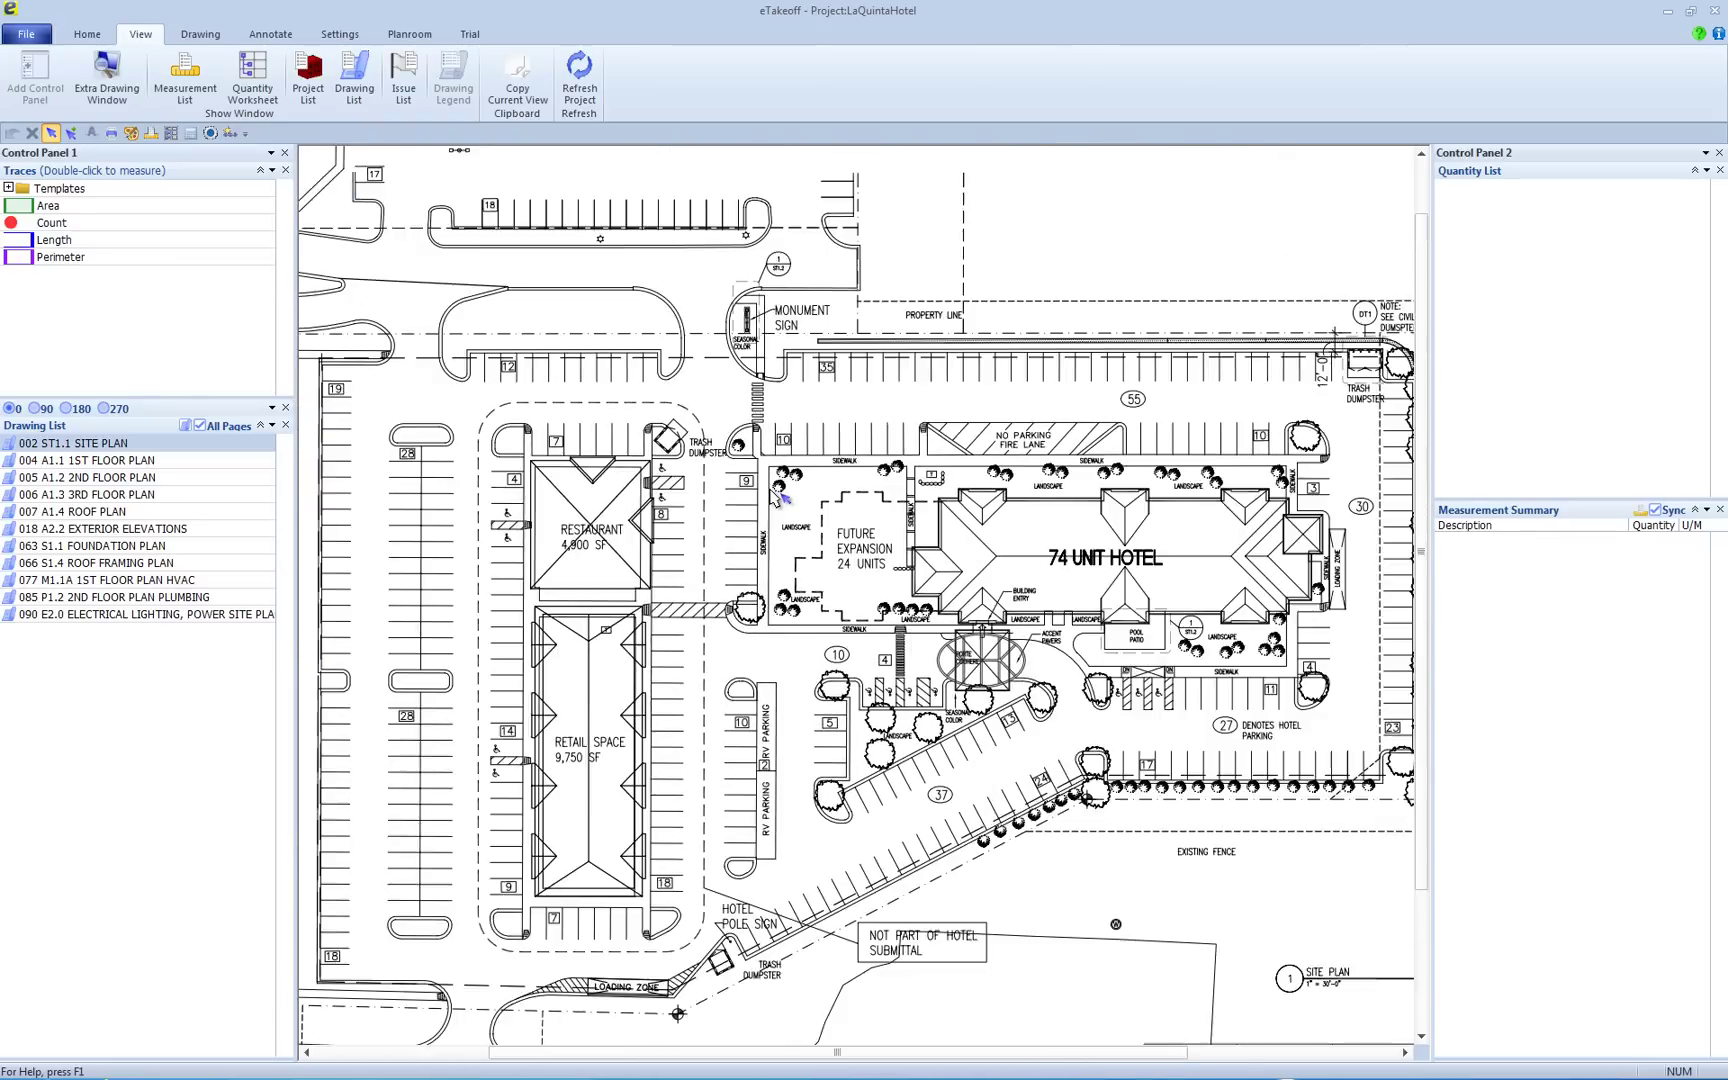
pyautogui.scroll(-1, 781, 494)
pyautogui.click(86, 461)
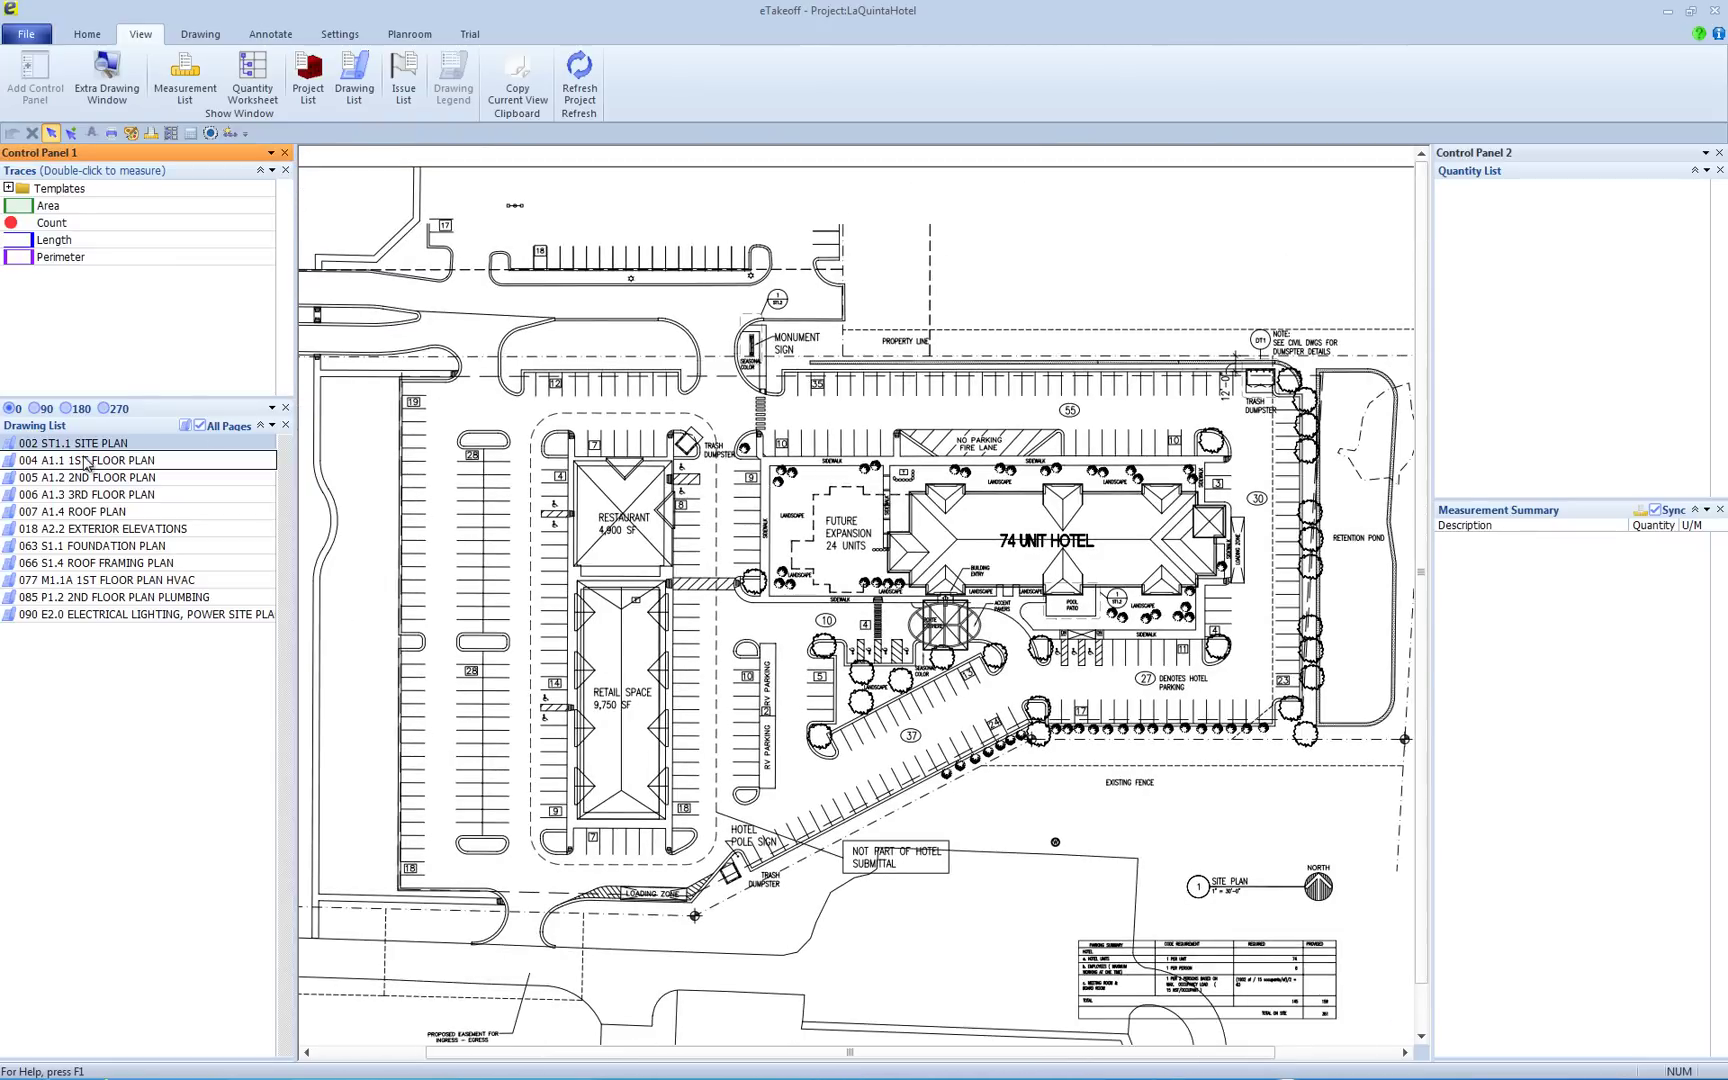
pyautogui.doubleClick(86, 461)
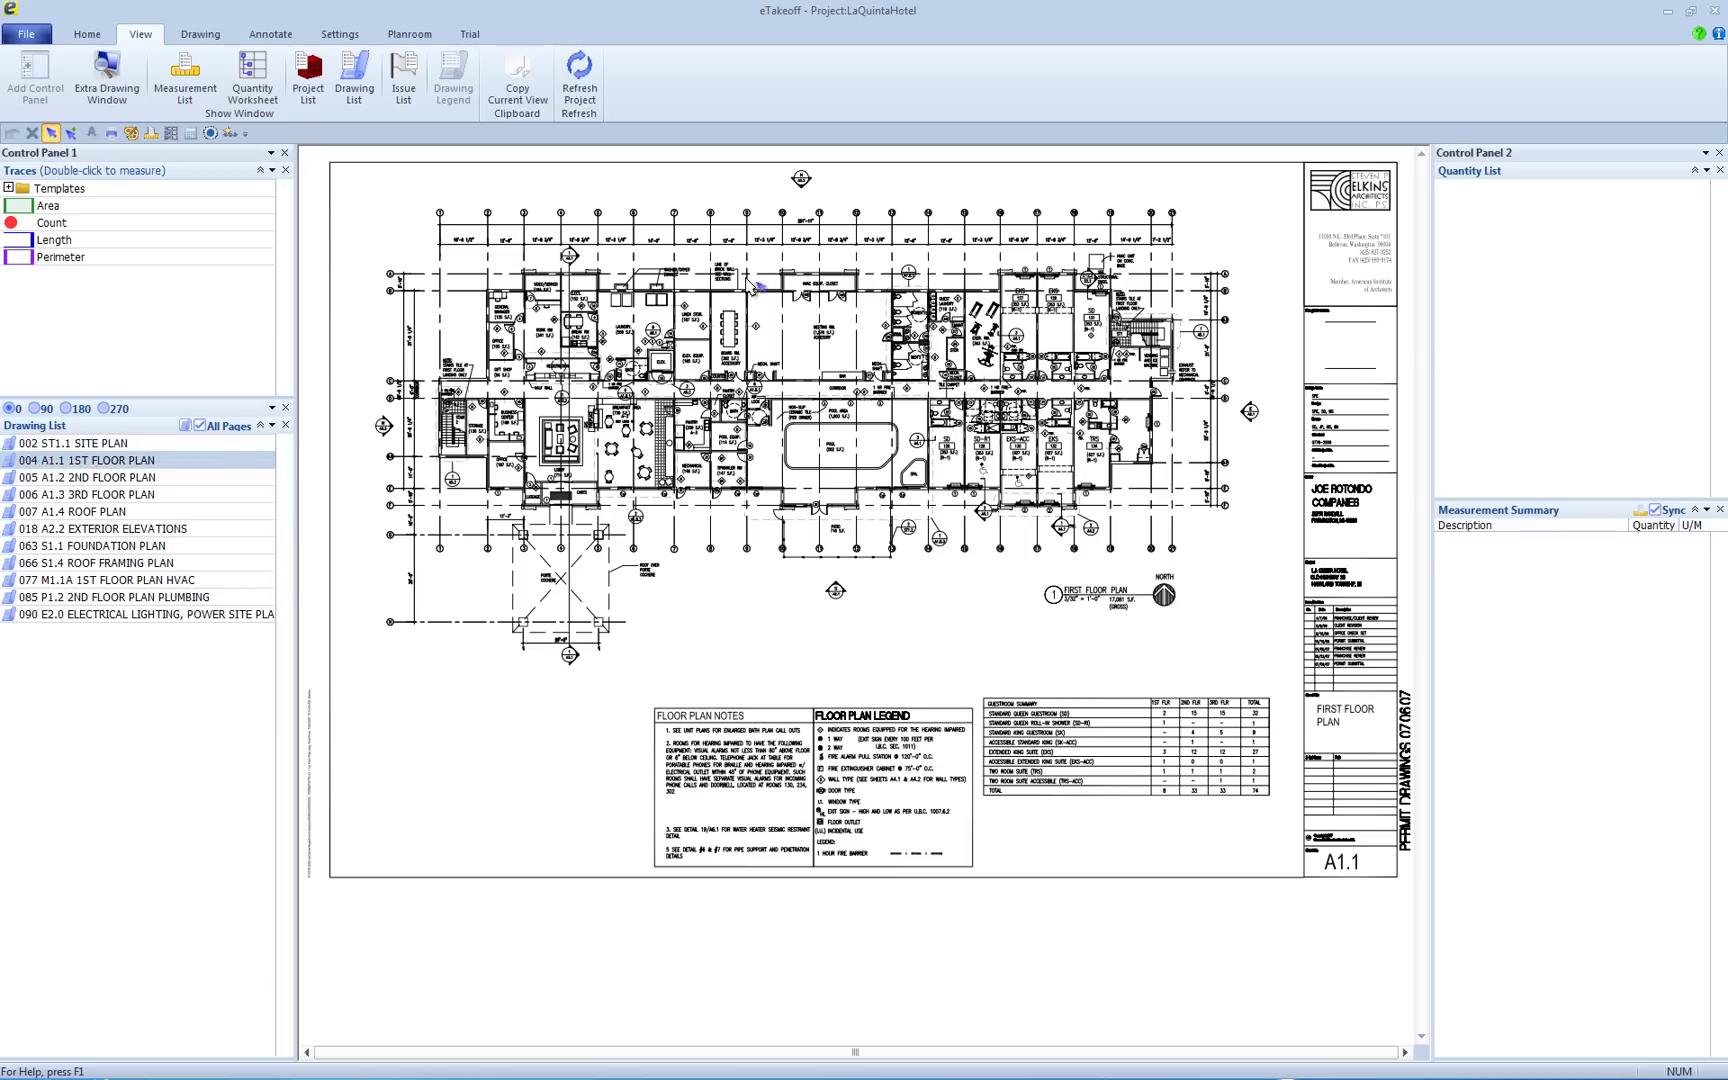
pyautogui.scroll(1, 500, 278)
pyautogui.scroll(1, 500, 278)
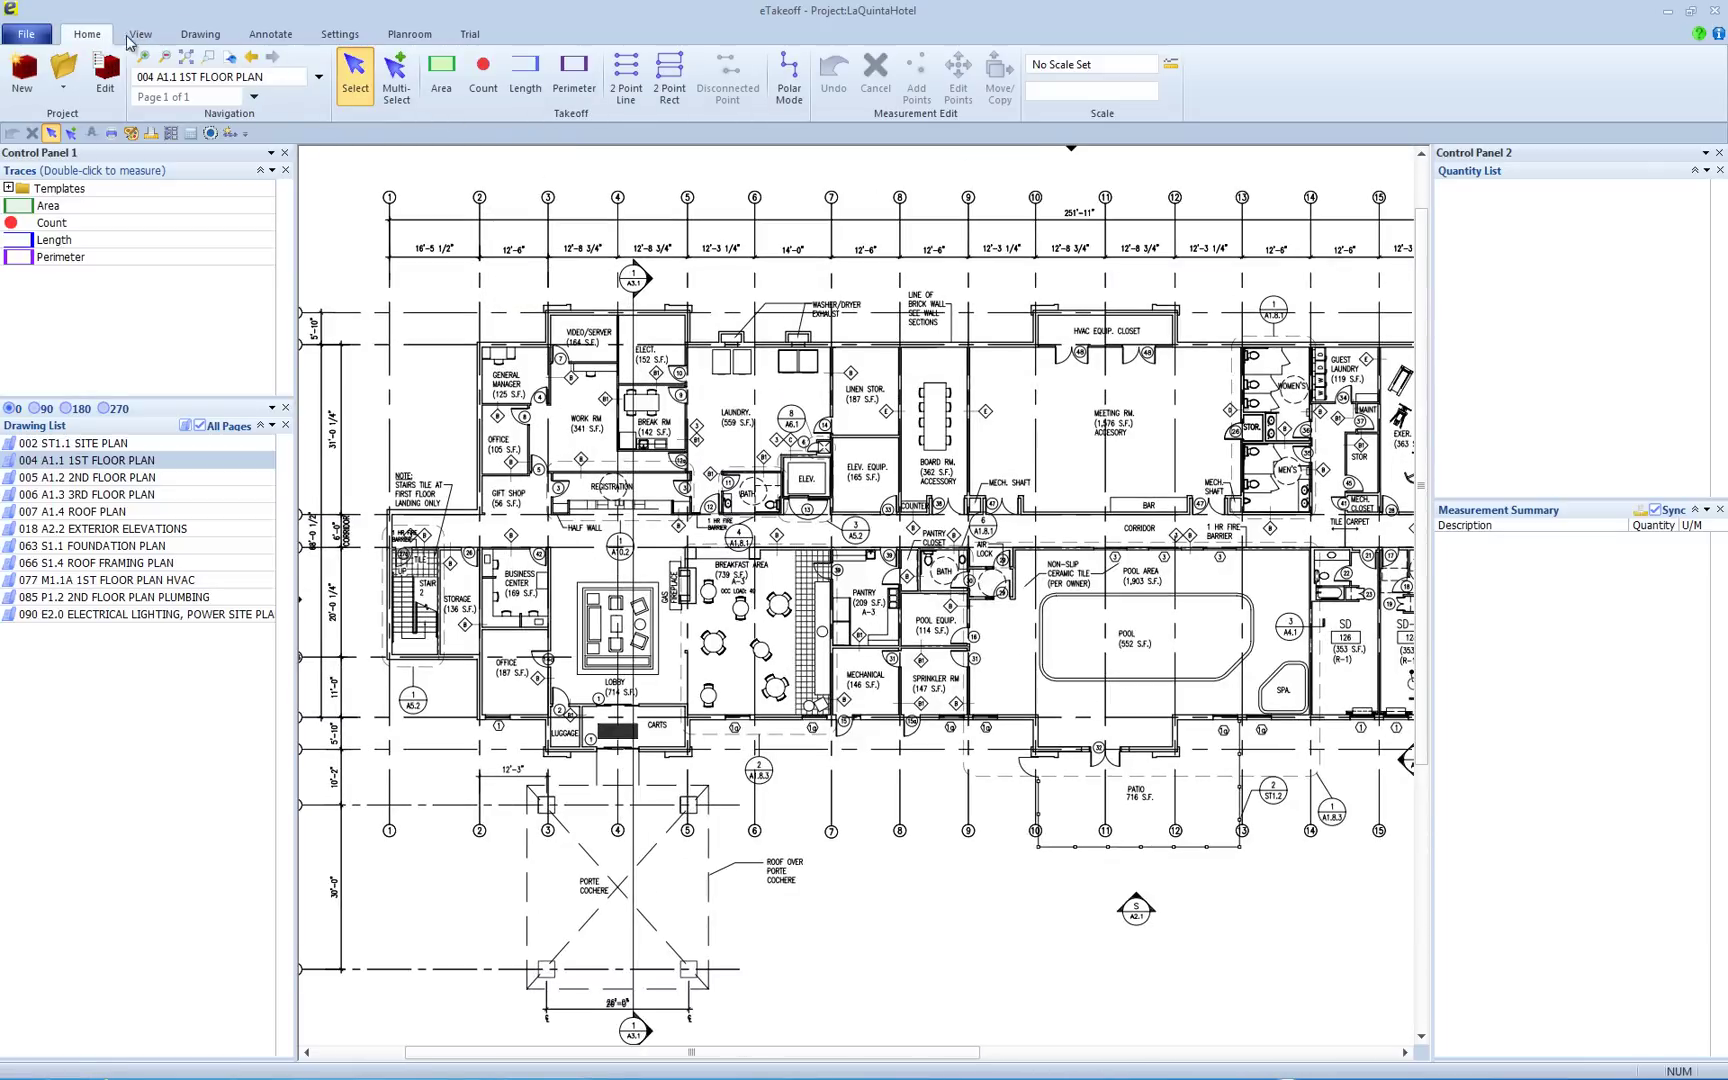
# Set the 1ST FLOOR PLAN to the standard 3/32 Inch = 1 Foot scale.
pyautogui.click(1170, 63)
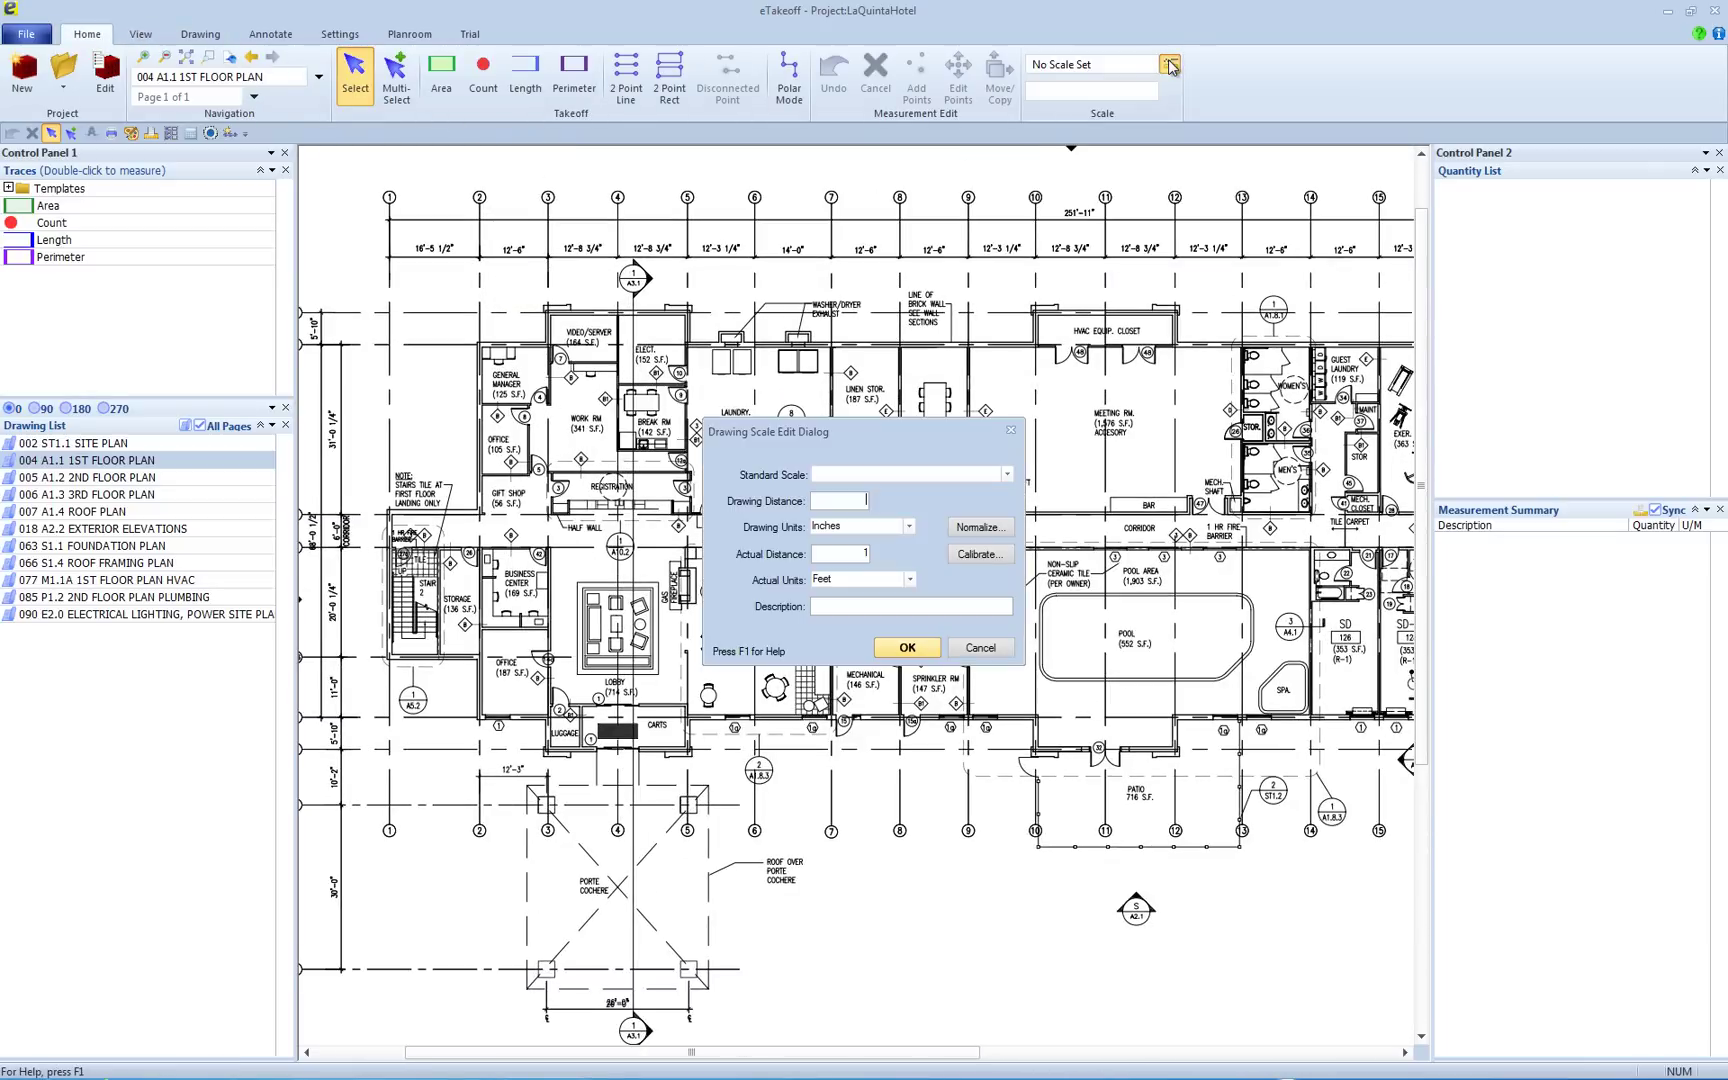
pyautogui.click(1007, 474)
pyautogui.click(1007, 474)
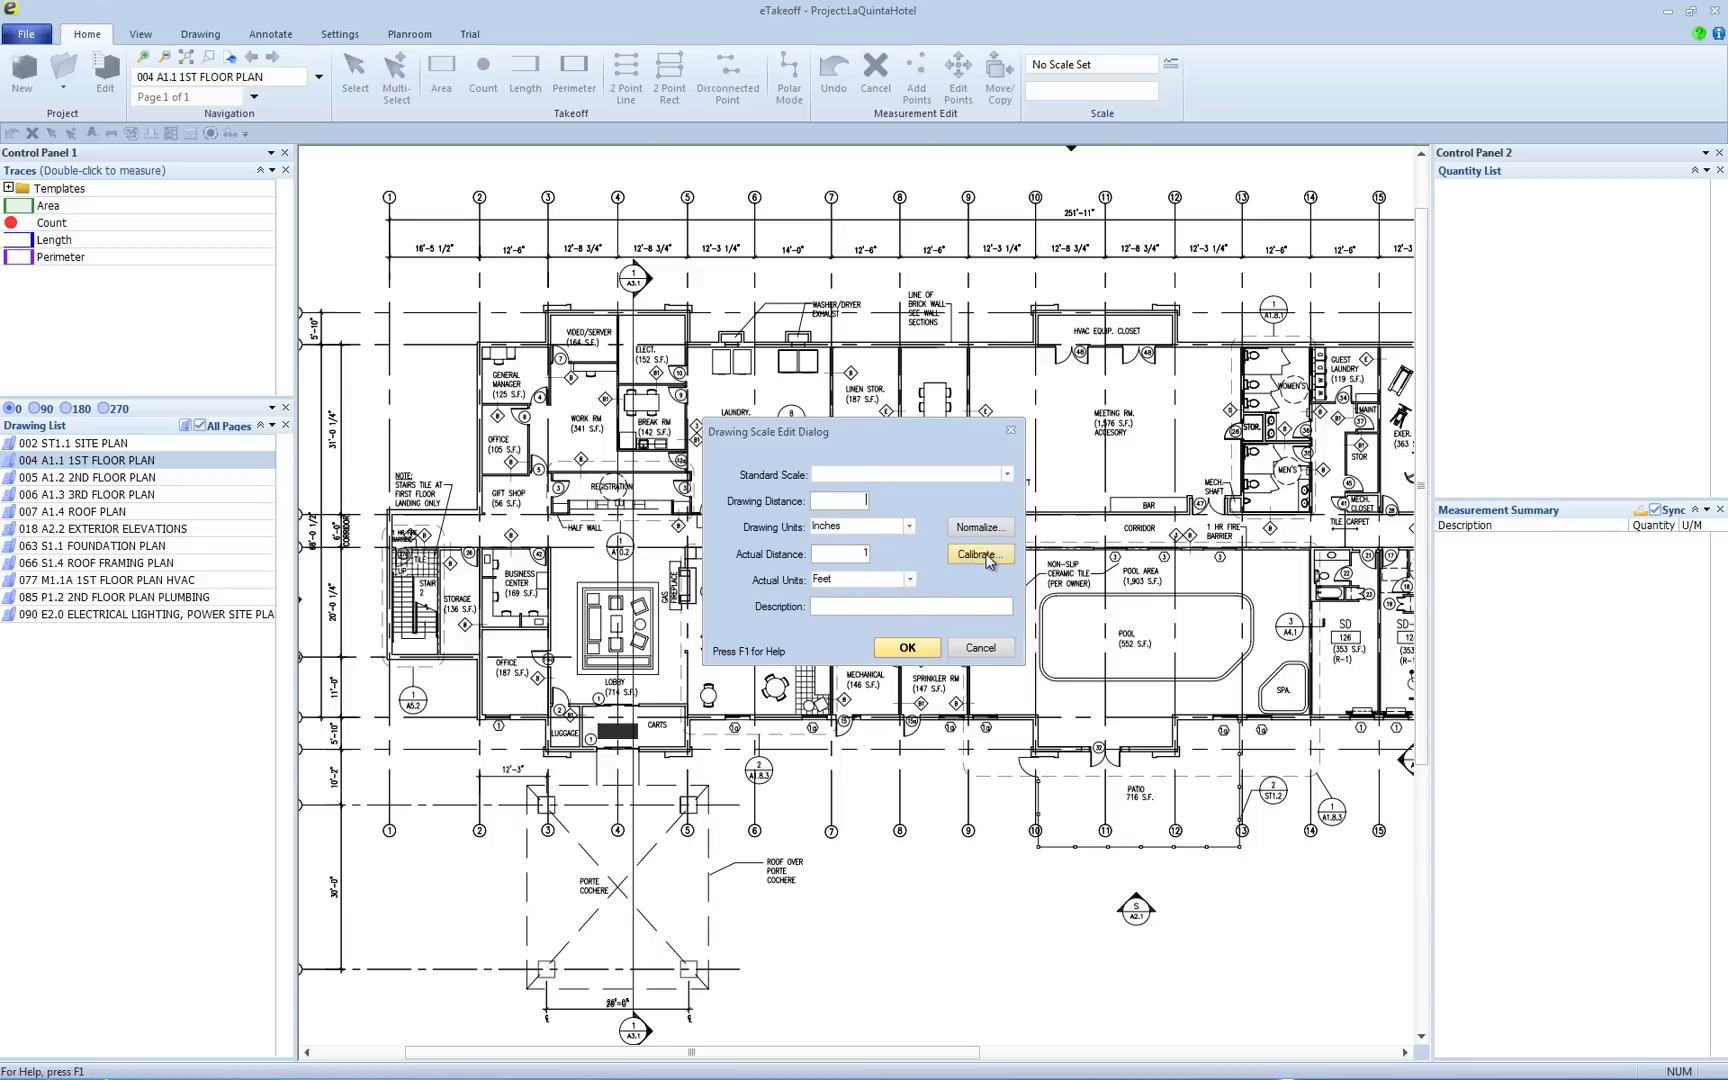
pyautogui.click(1007, 474)
pyautogui.scroll(-5, 955, 540)
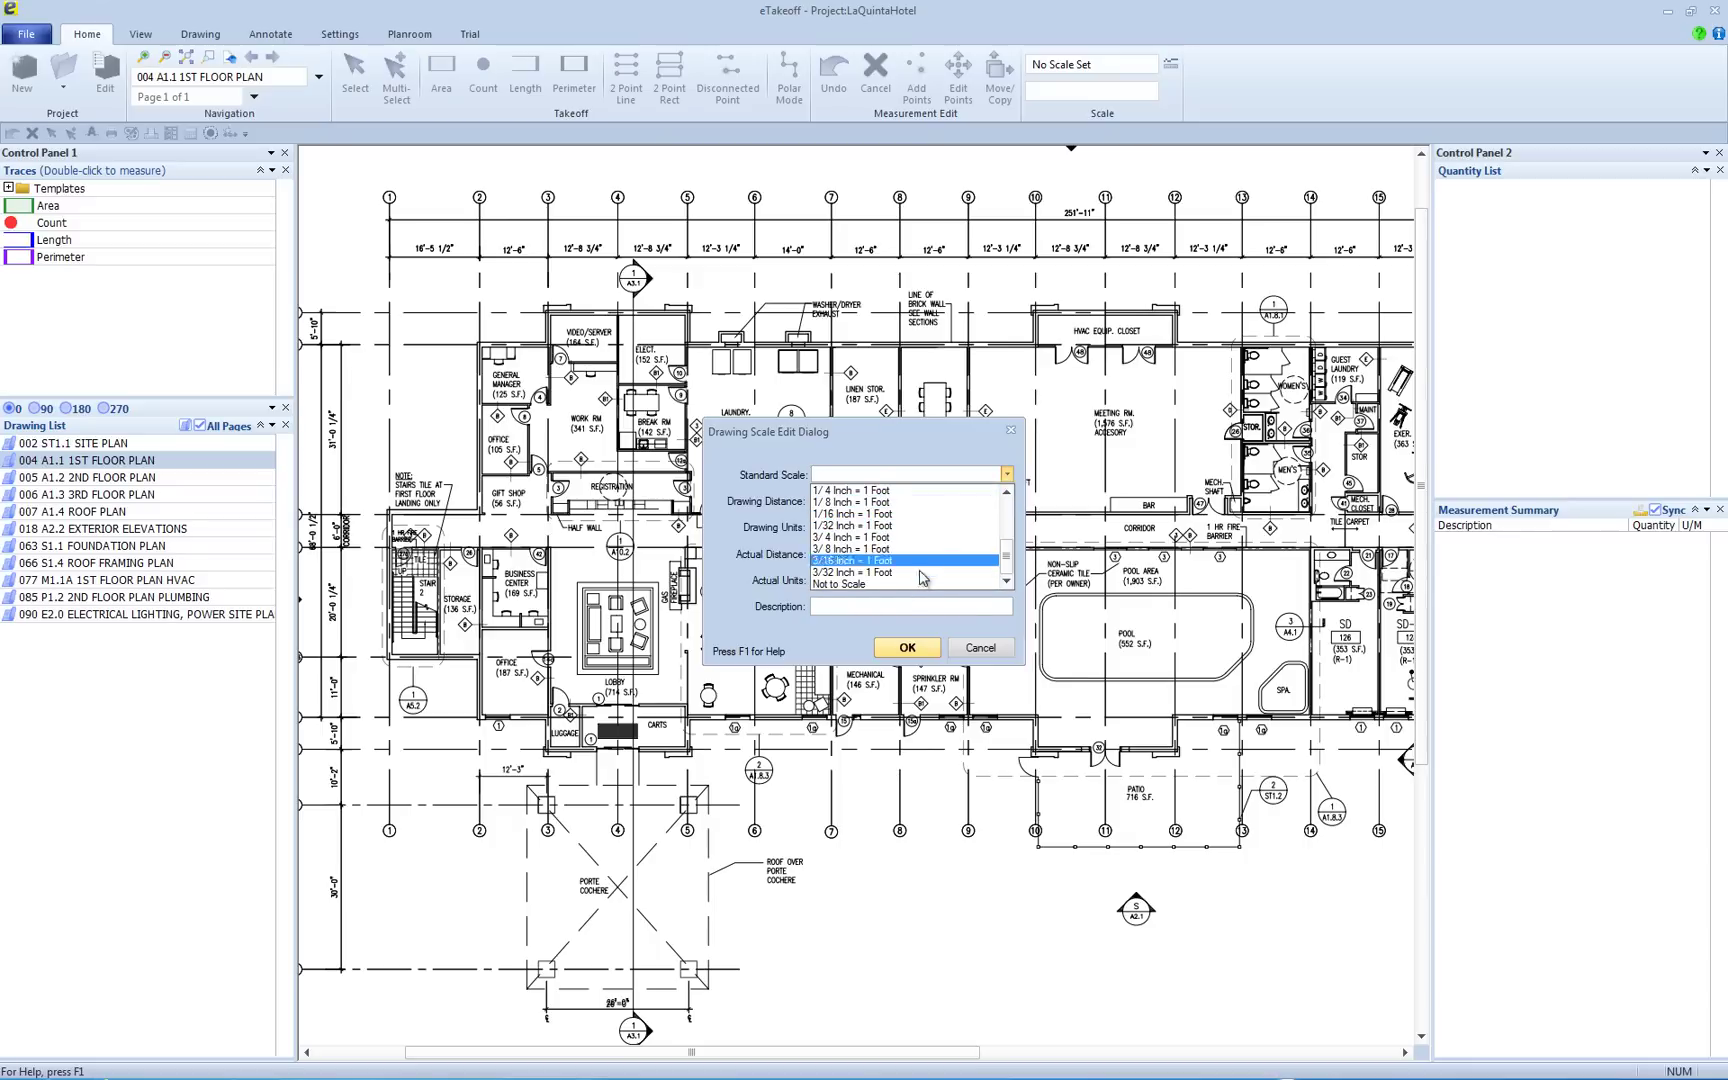
pyautogui.click(940, 567)
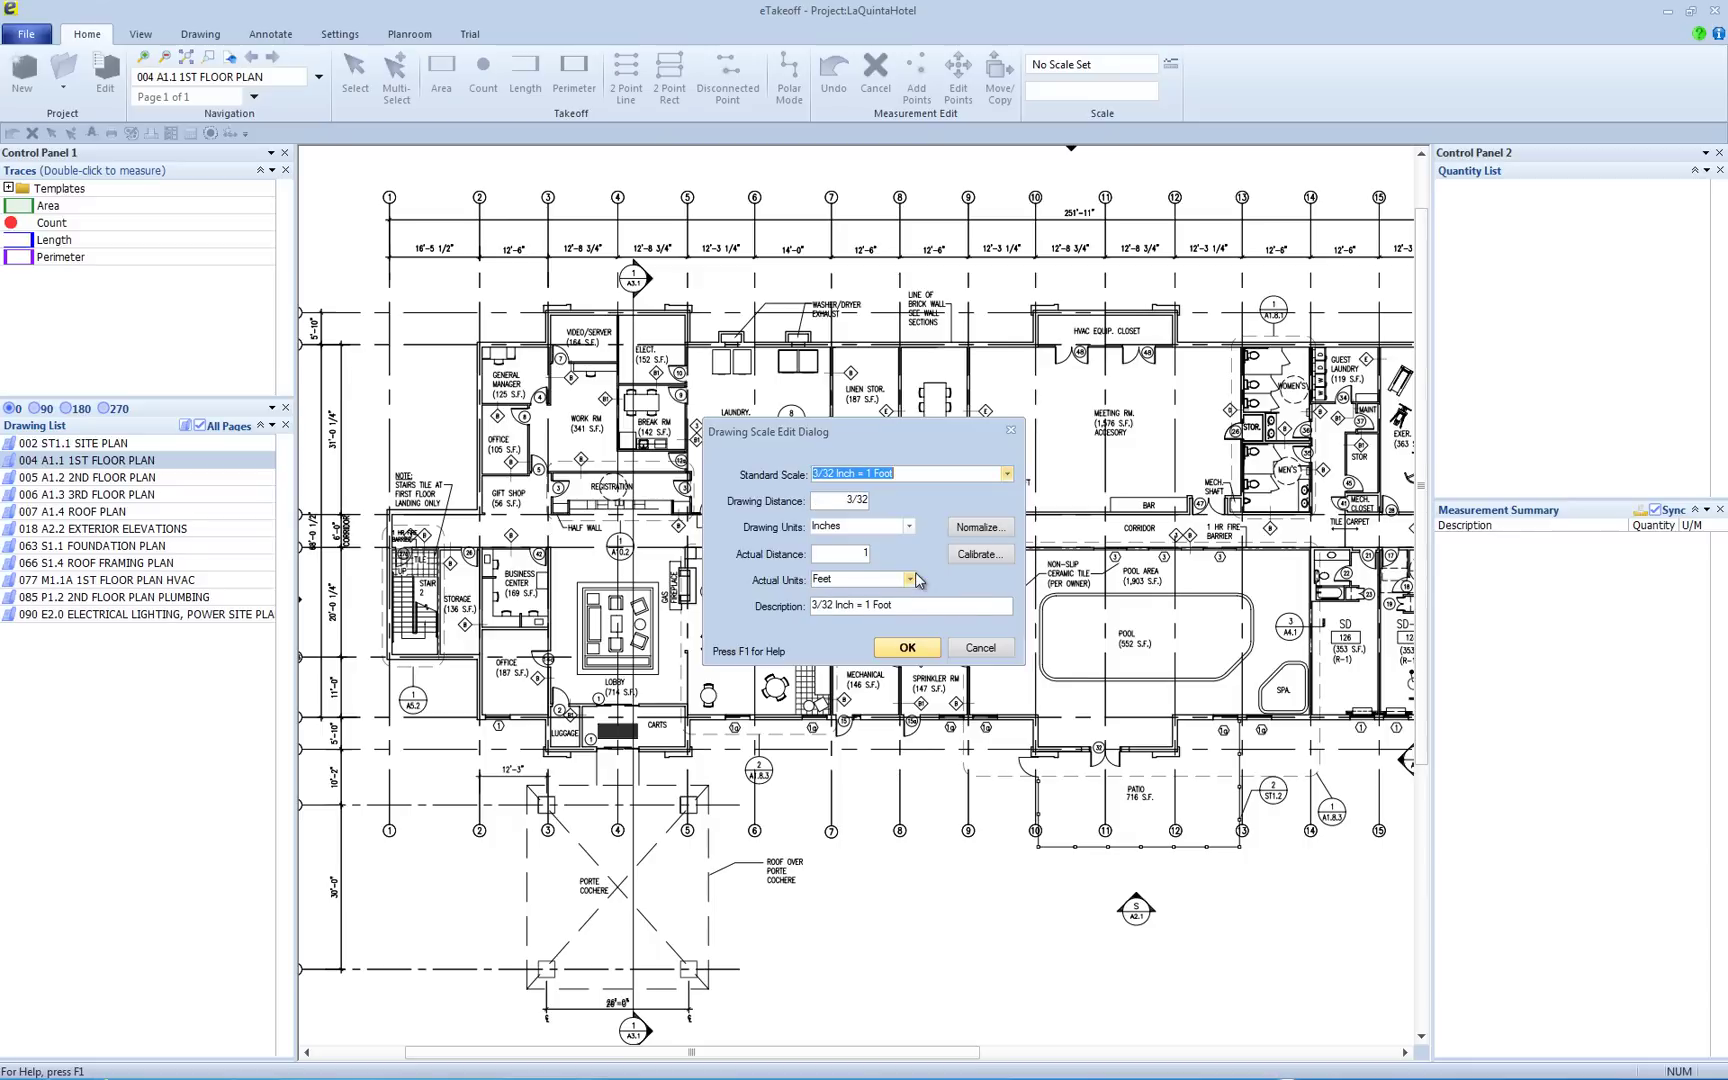
pyautogui.click(906, 648)
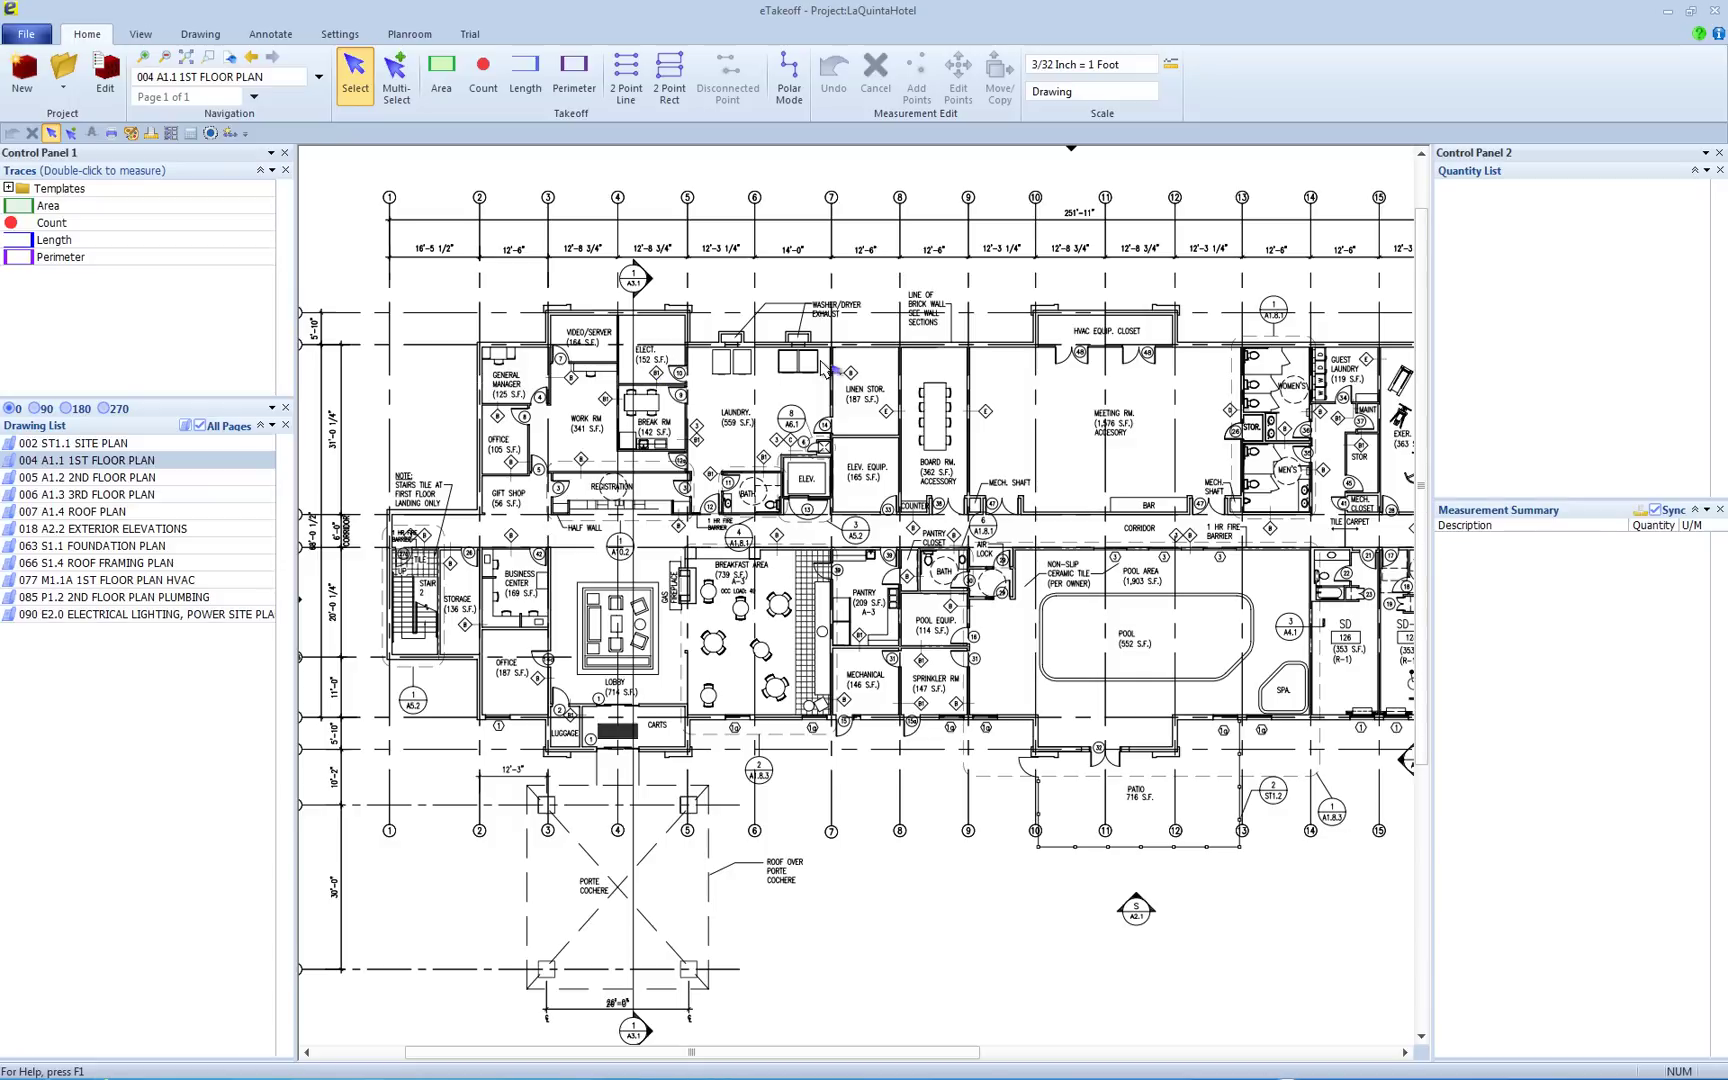
# Trace the General Manager room's four corners as a 123.45 SqFt area.
pyautogui.scroll(2, 441, 355)
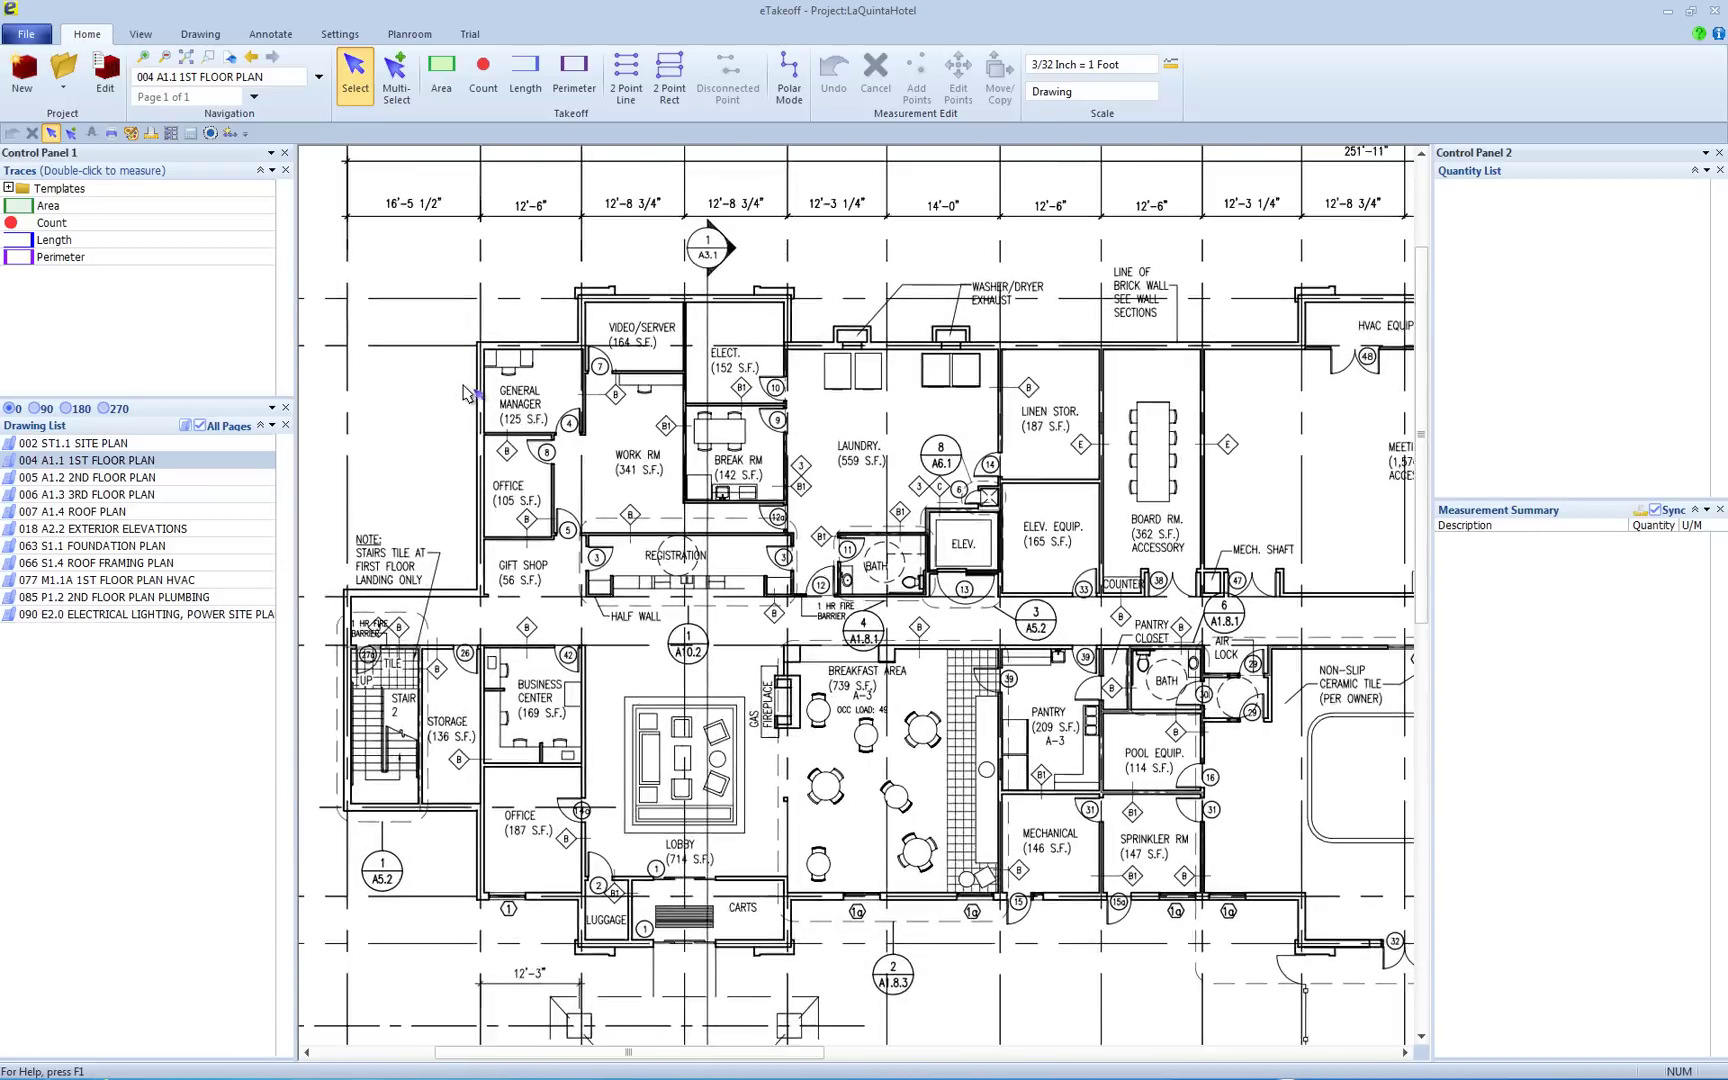
pyautogui.scroll(3, 590, 222)
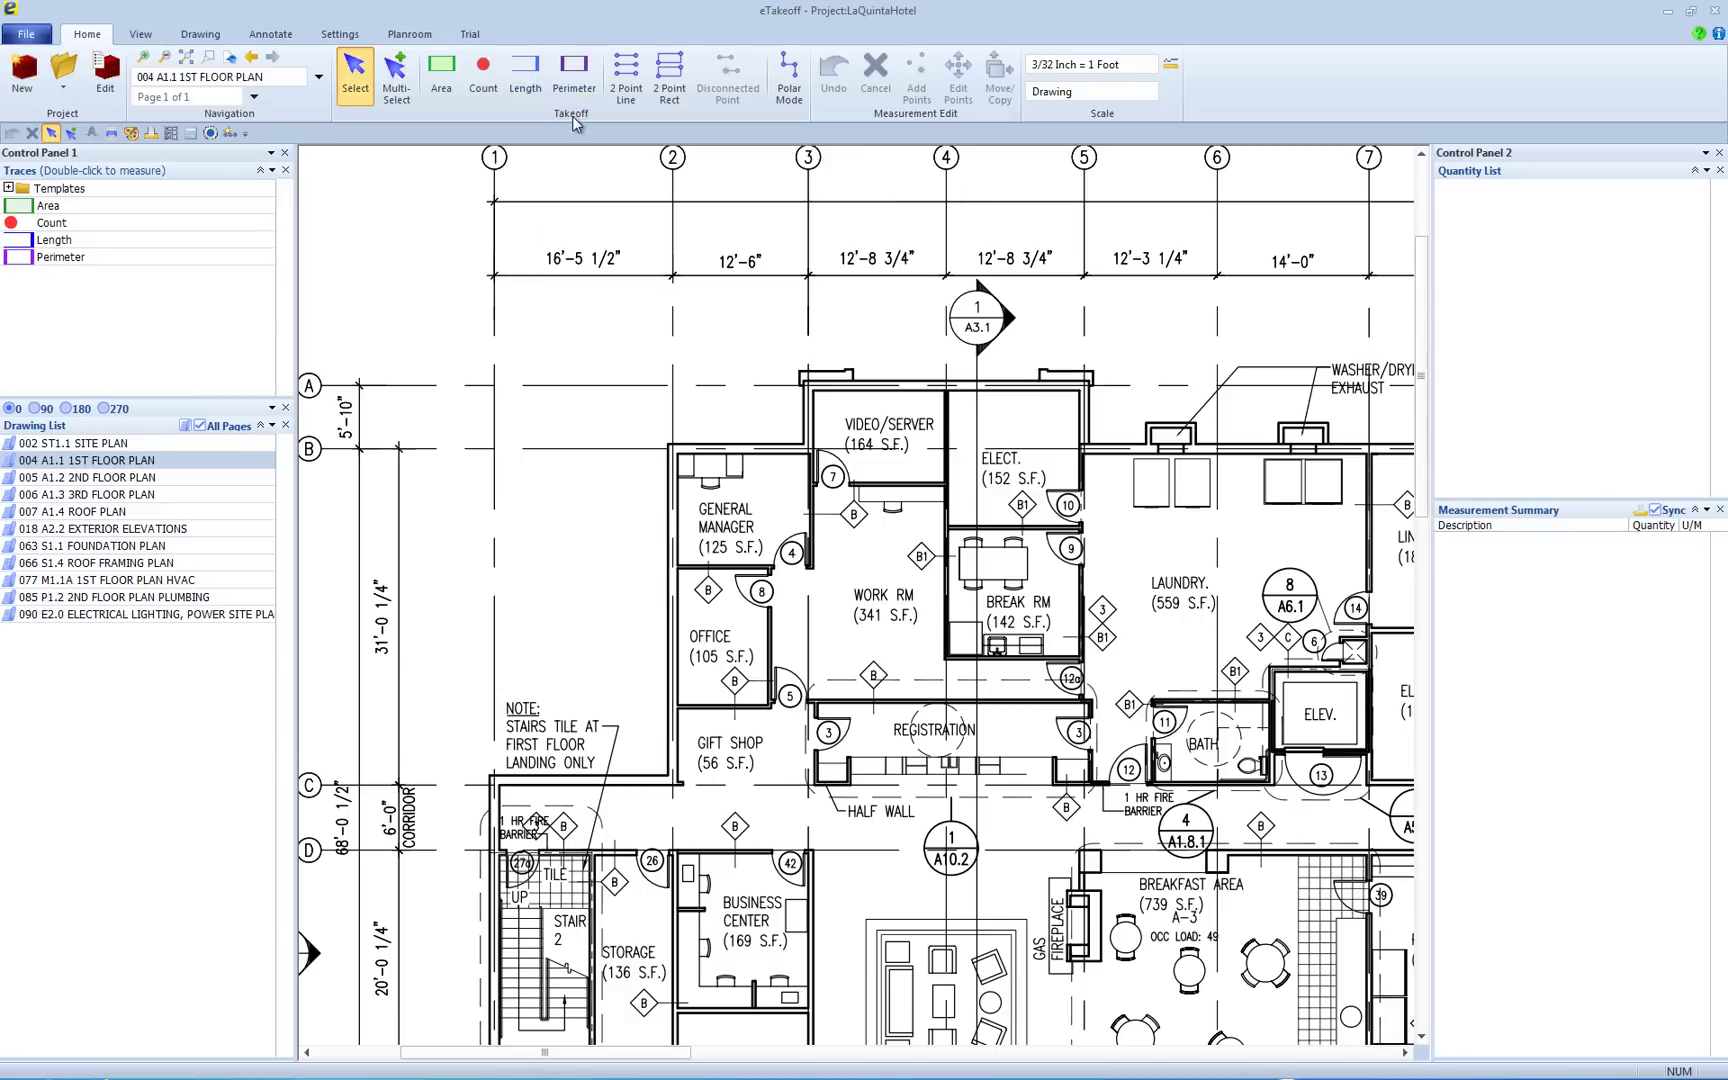
pyautogui.click(441, 70)
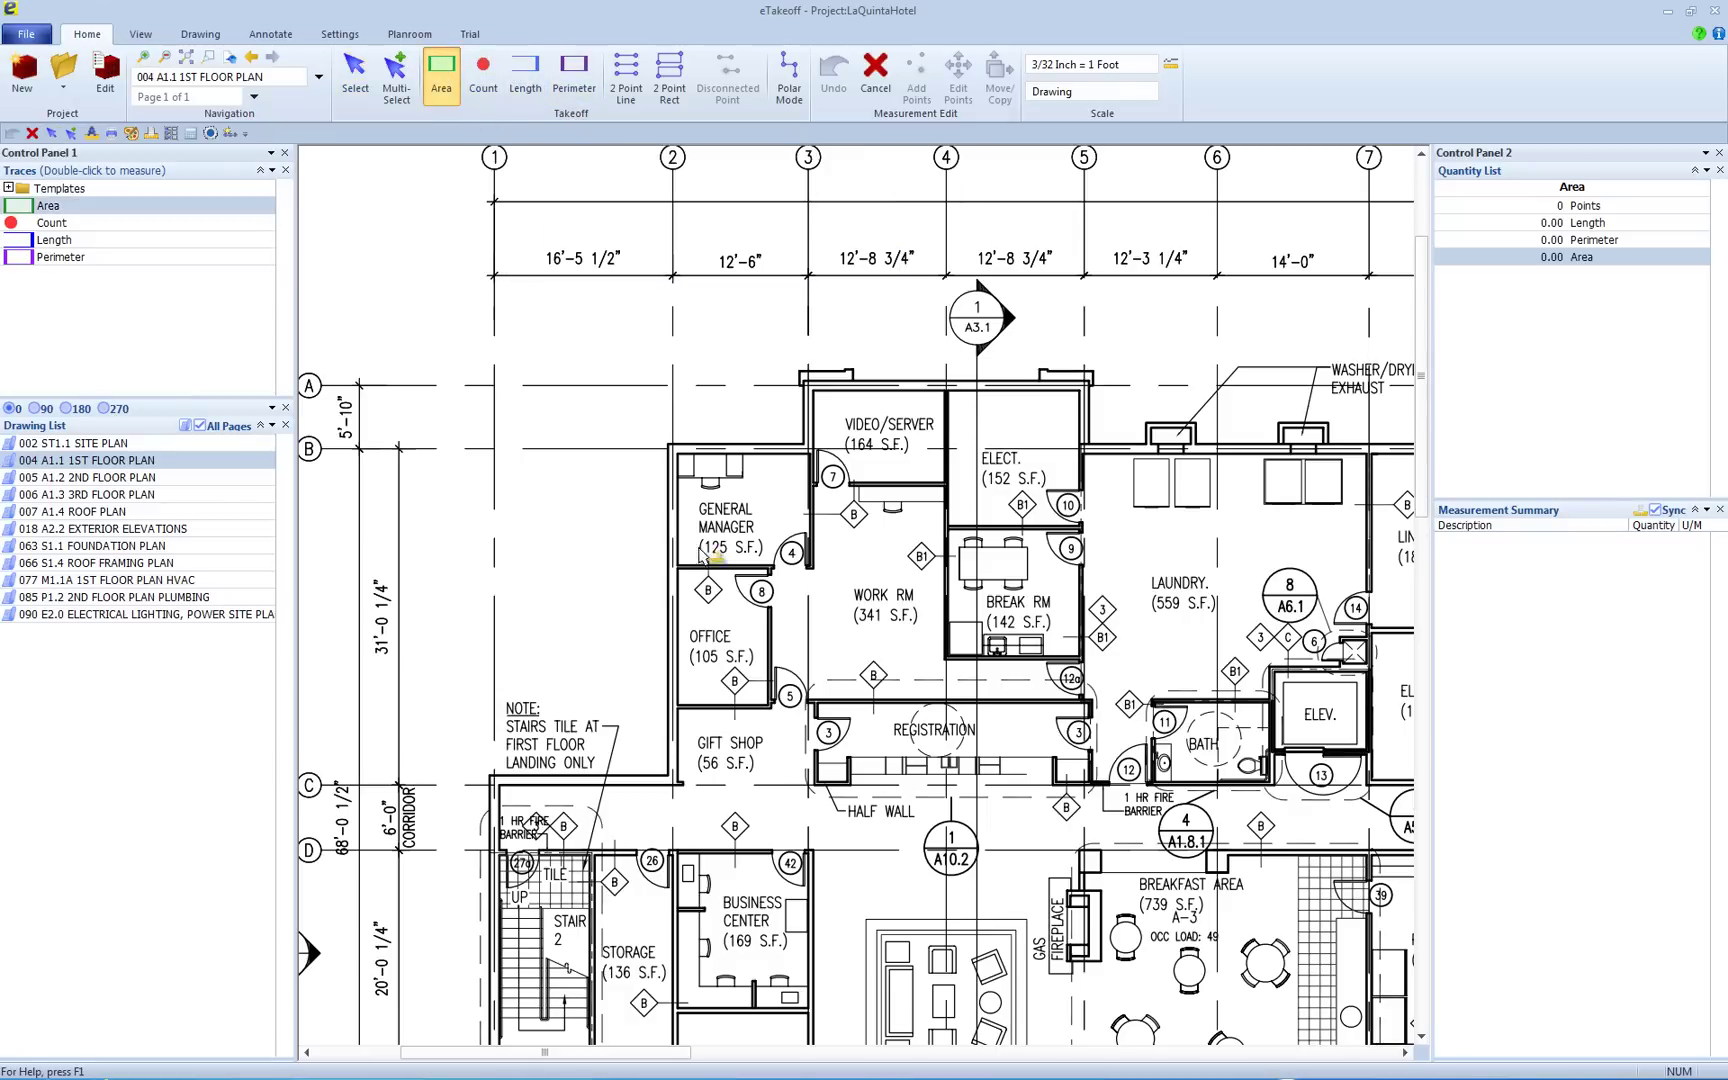
pyautogui.click(678, 454)
pyautogui.click(809, 454)
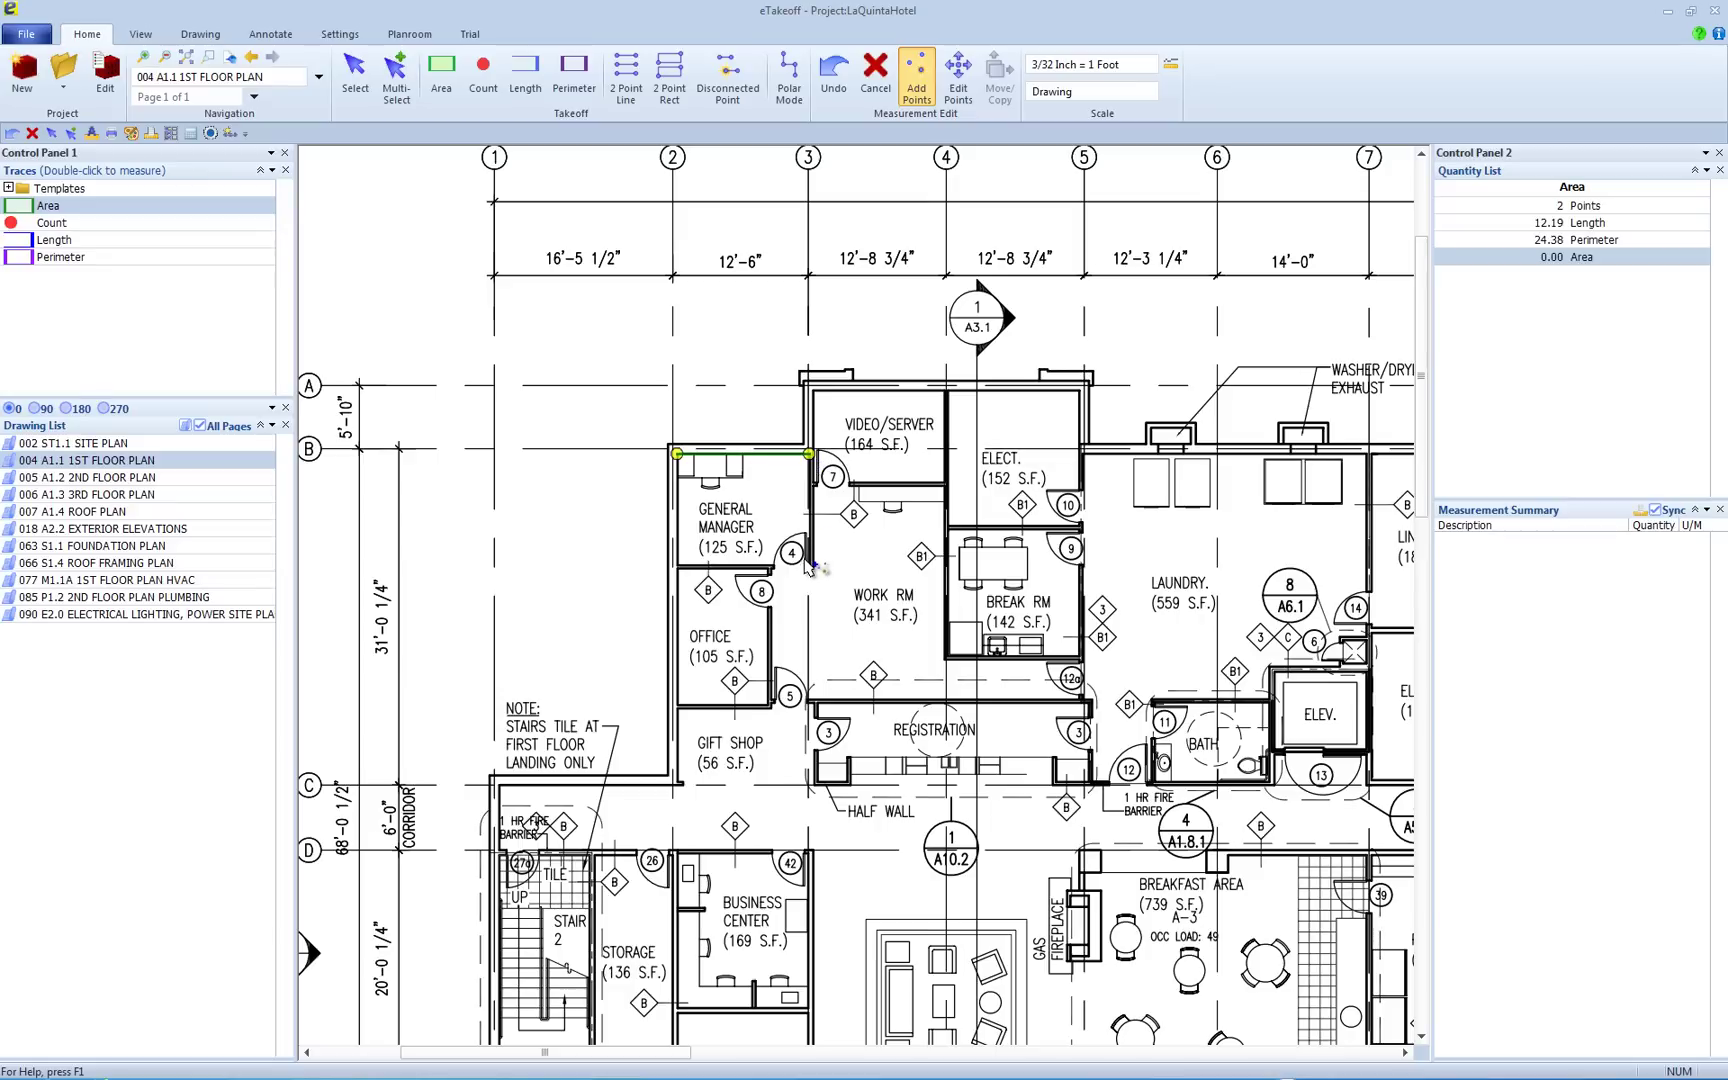
pyautogui.click(809, 563)
pyautogui.click(677, 563)
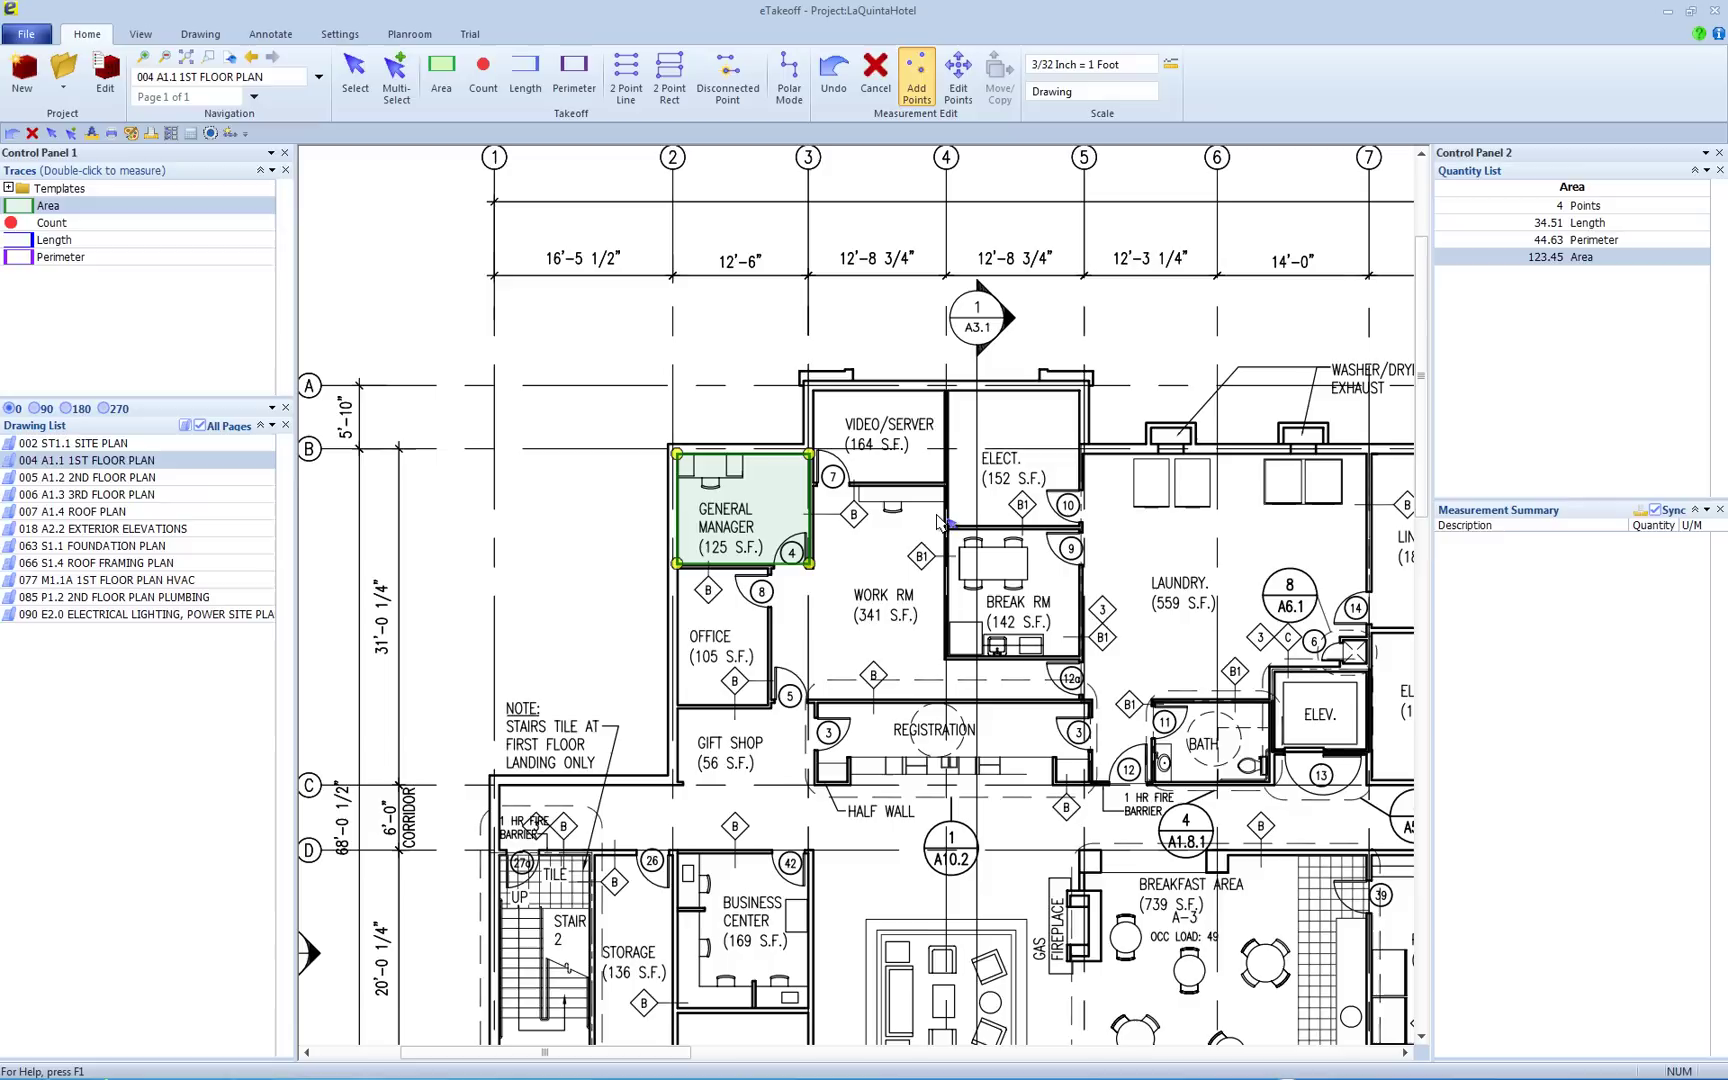
pyautogui.press('Return')
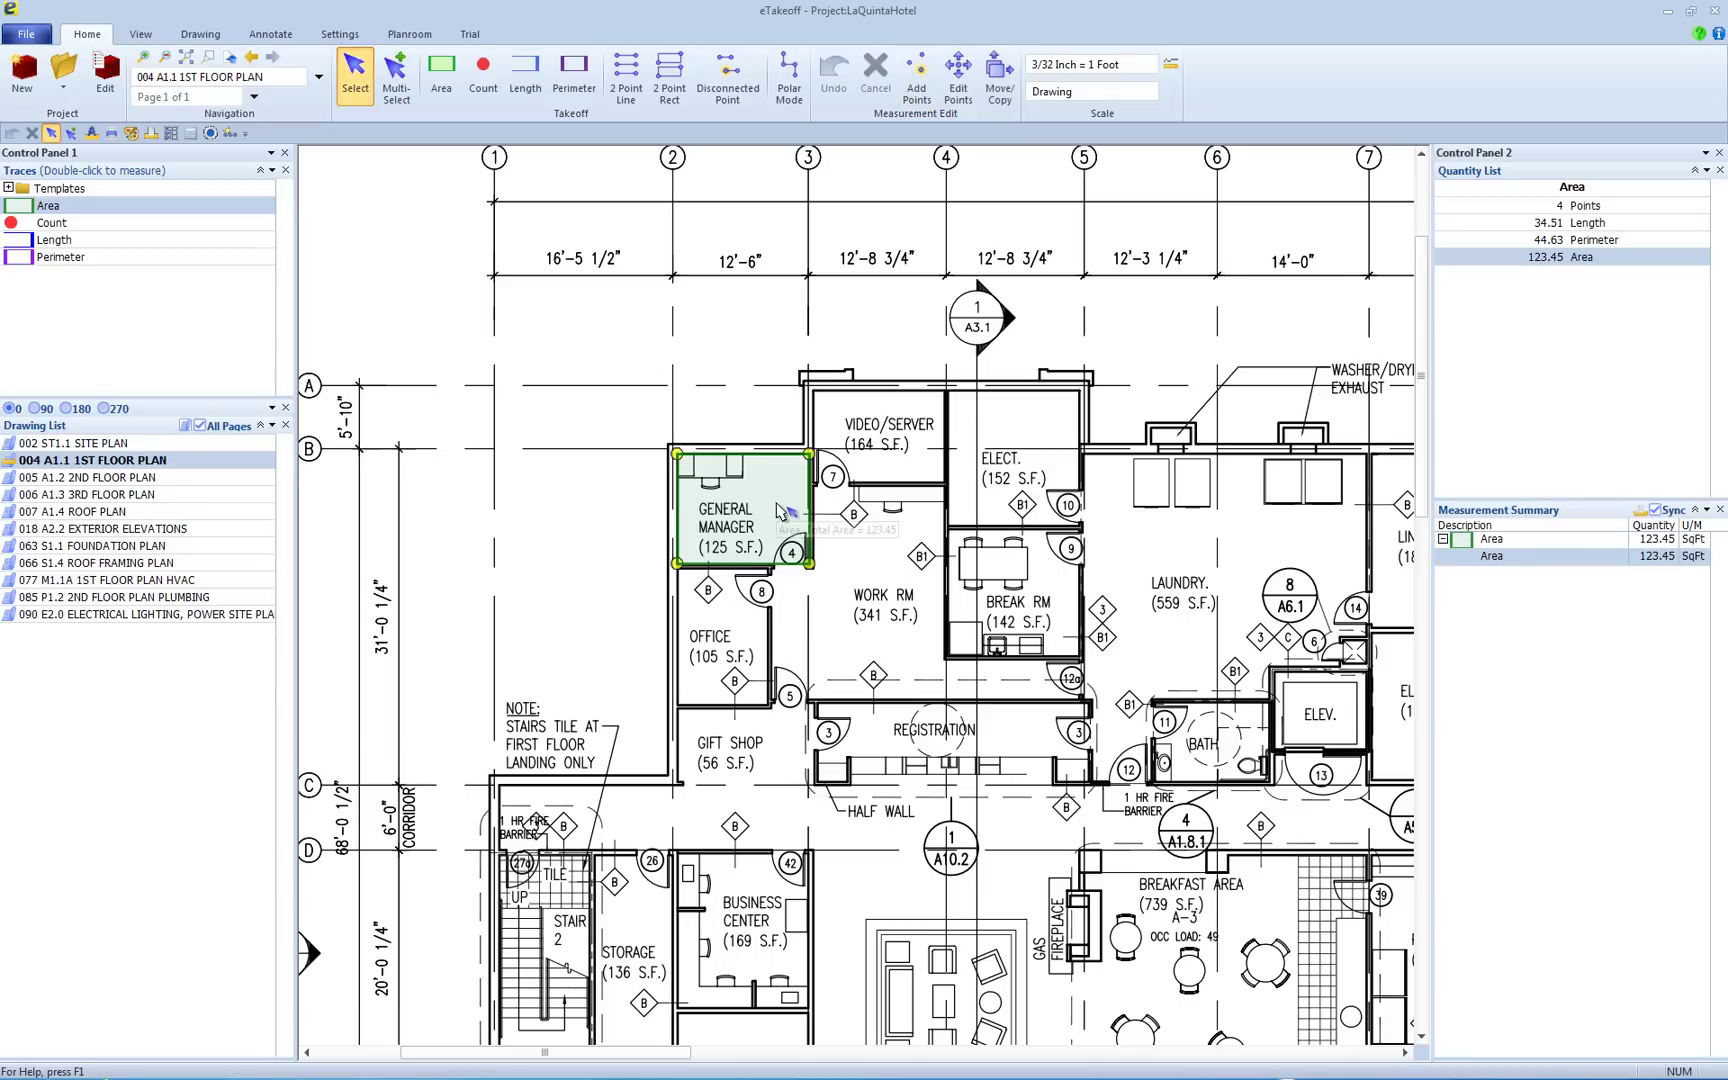
# Label the 123.45 SqFt area 'General Manager', correcting the typo.
pyautogui.doubleClick(900, 507)
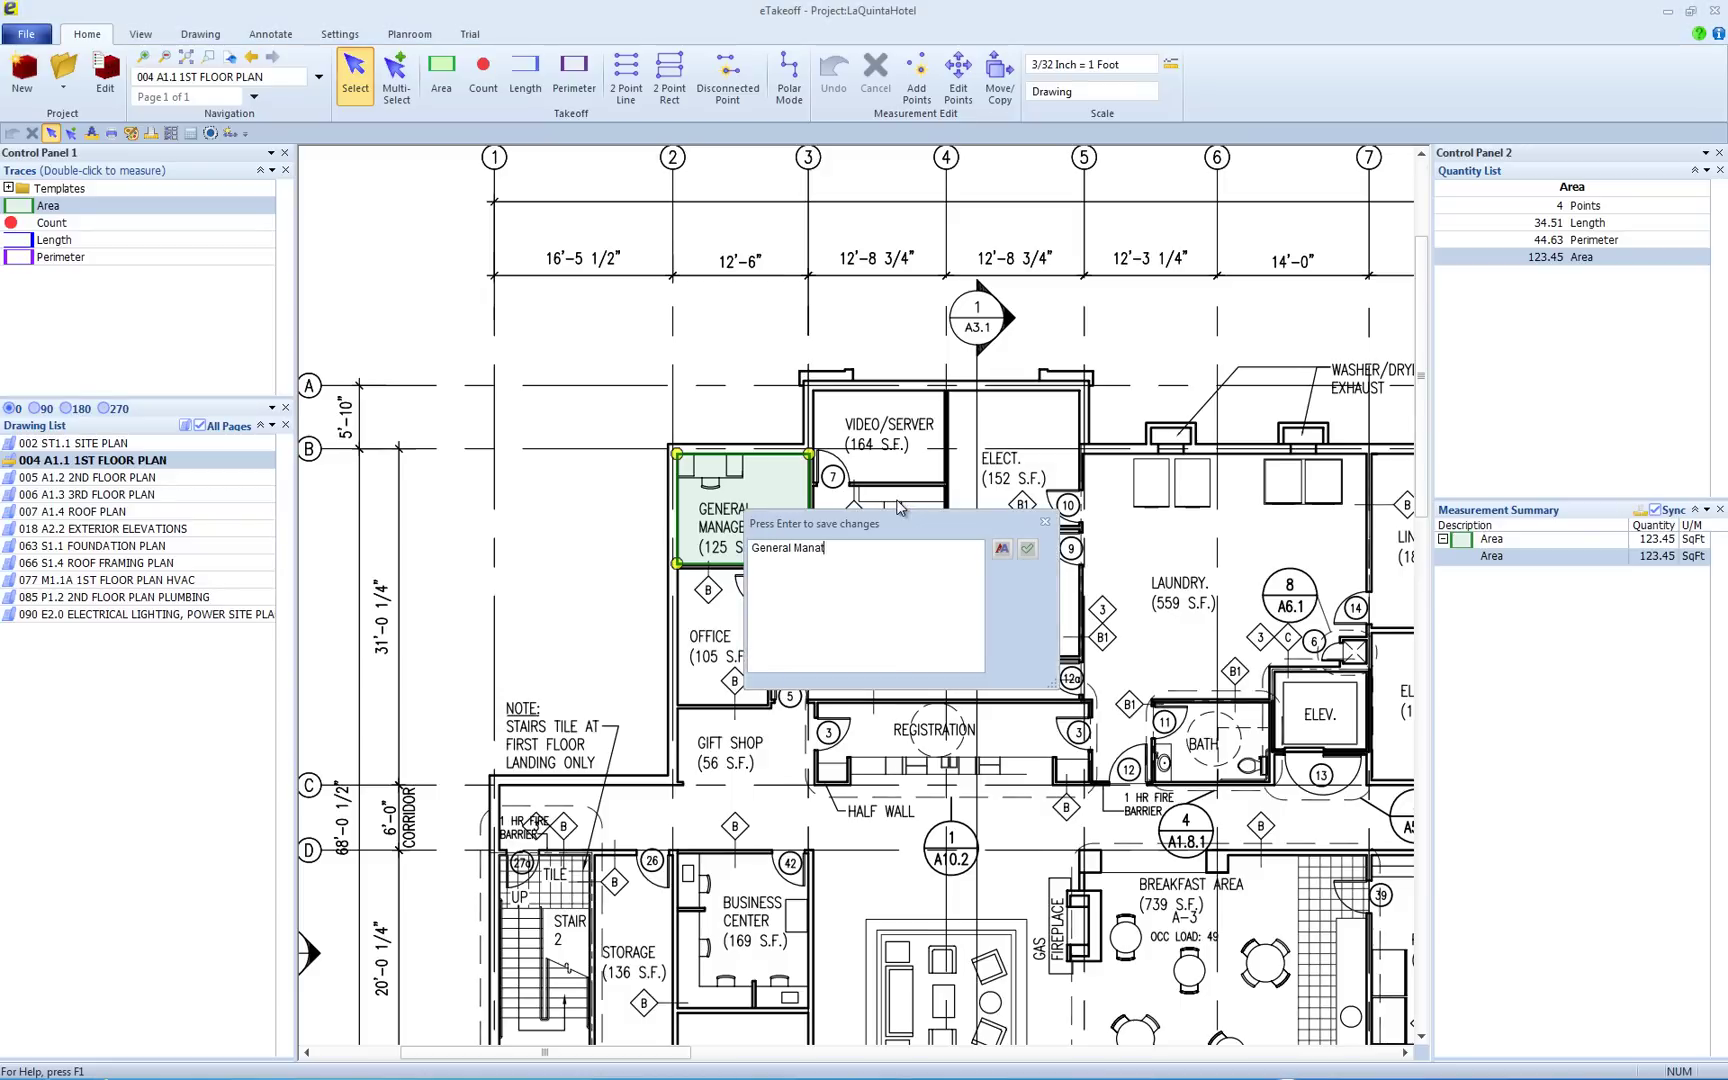
pyautogui.press('BackSpace')
pyautogui.press('Return')
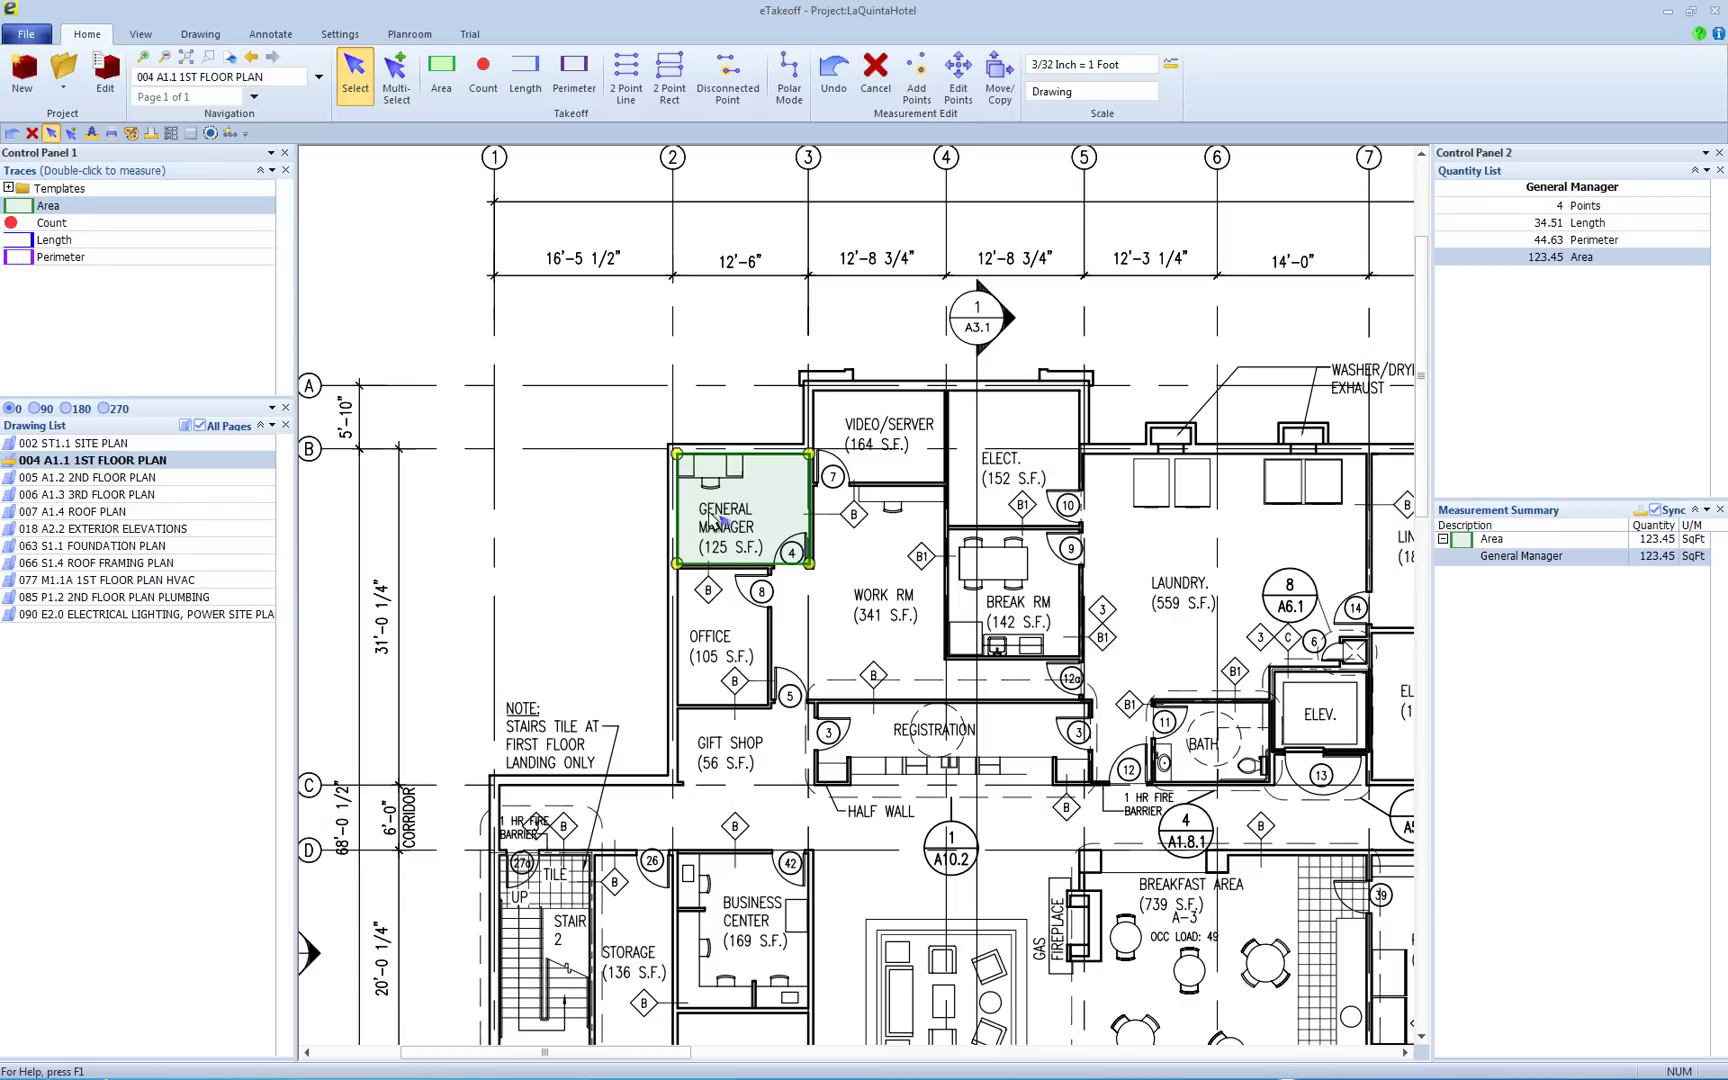
# In Easy Trace Creation/Edit for this area, define a Carpet trace with orange outline lines.
pyautogui.moveTo(716, 518)
pyautogui.rightClick(712, 503)
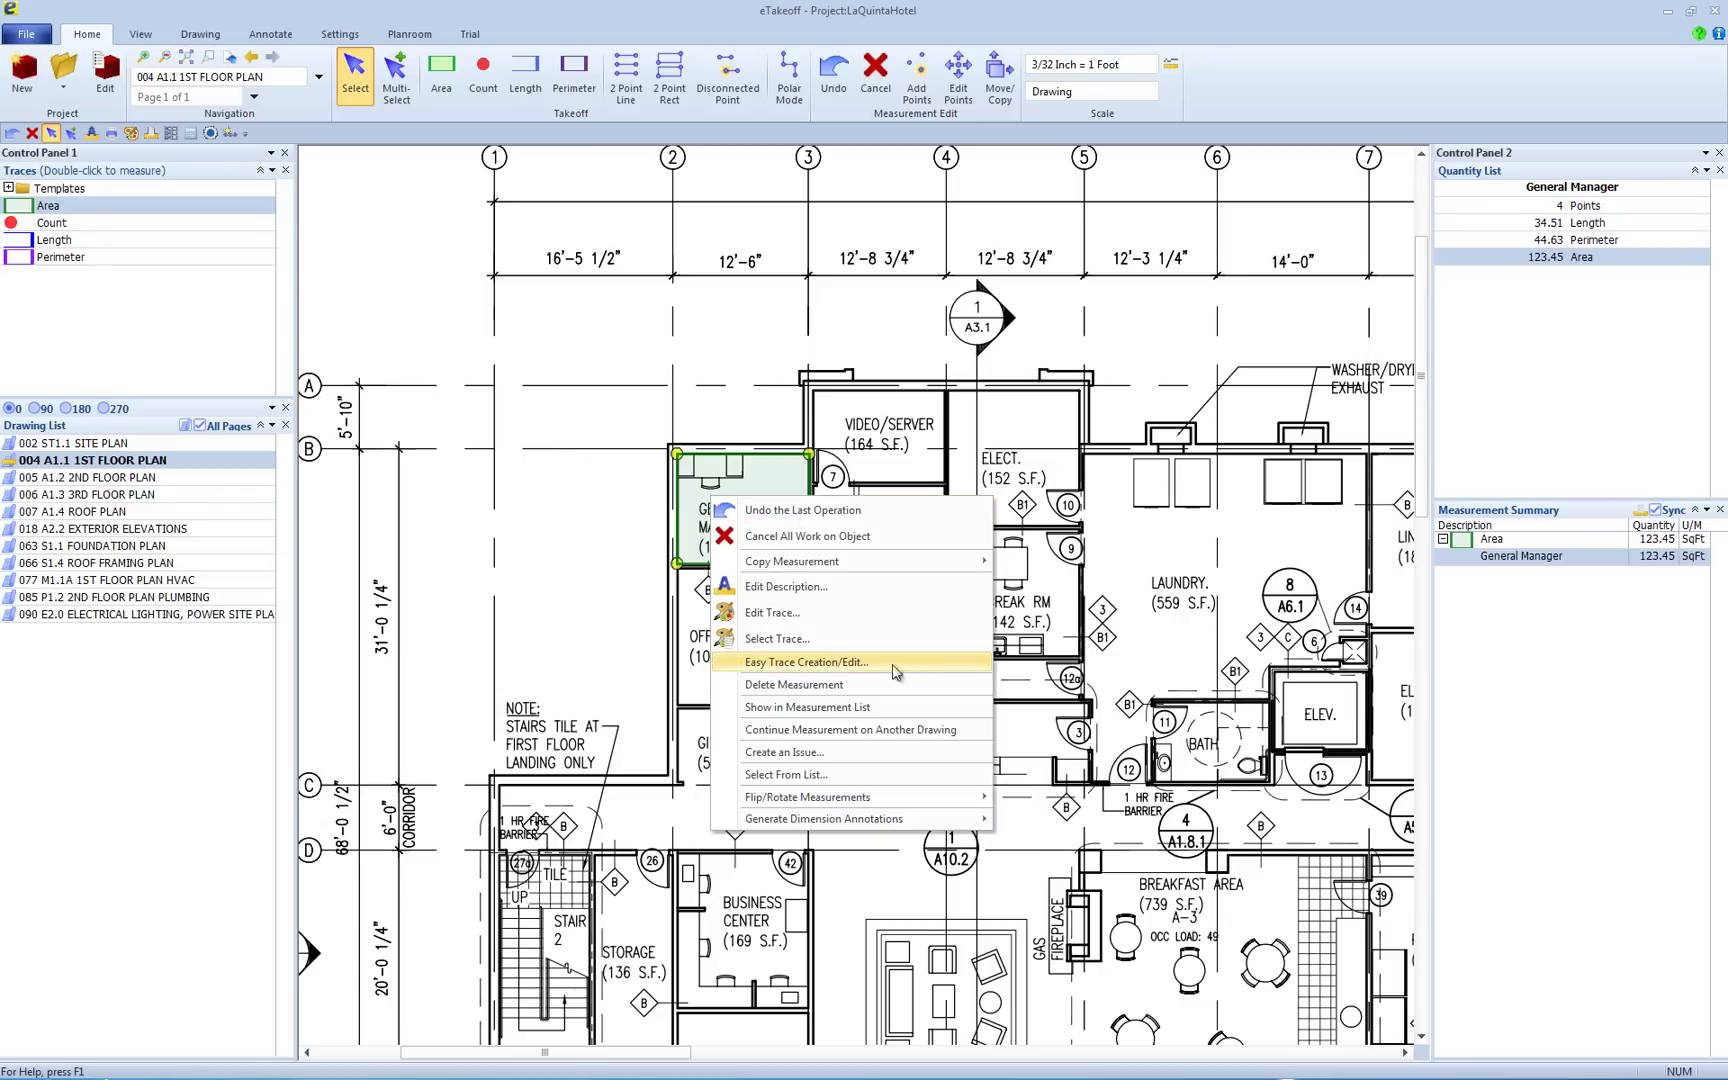
pyautogui.click(924, 670)
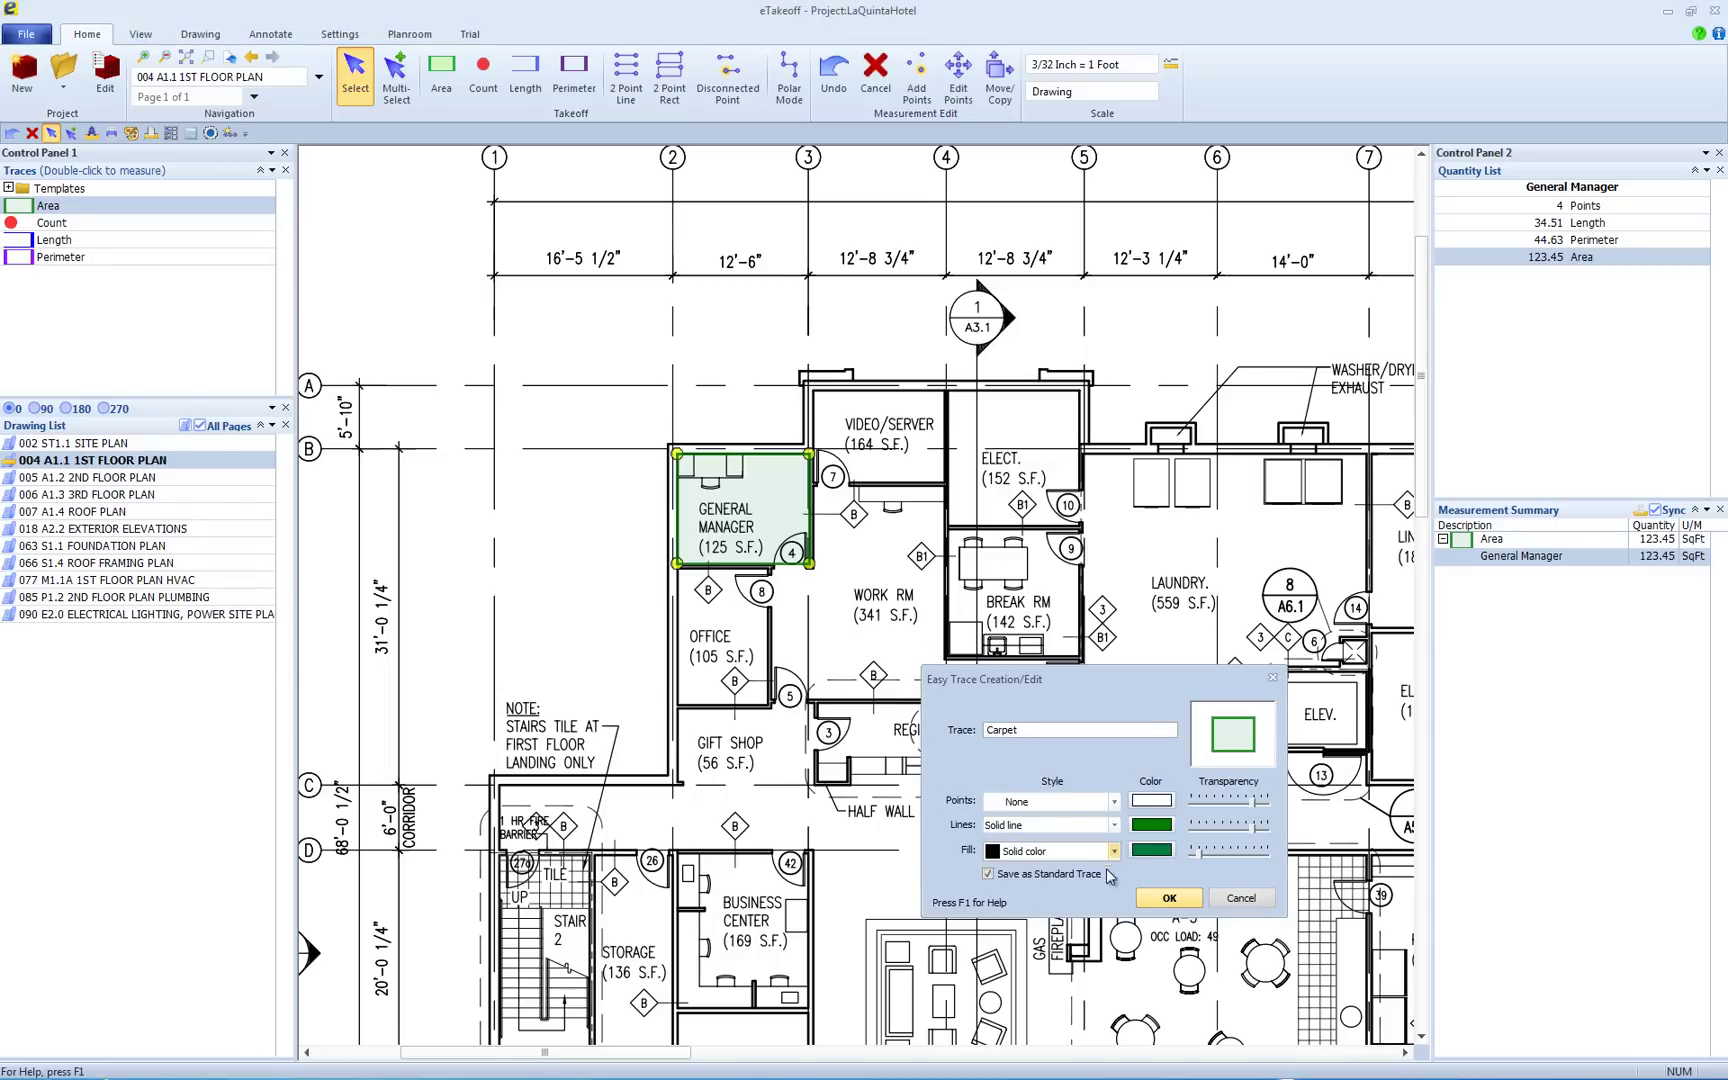
pyautogui.click(1151, 824)
pyautogui.click(1044, 758)
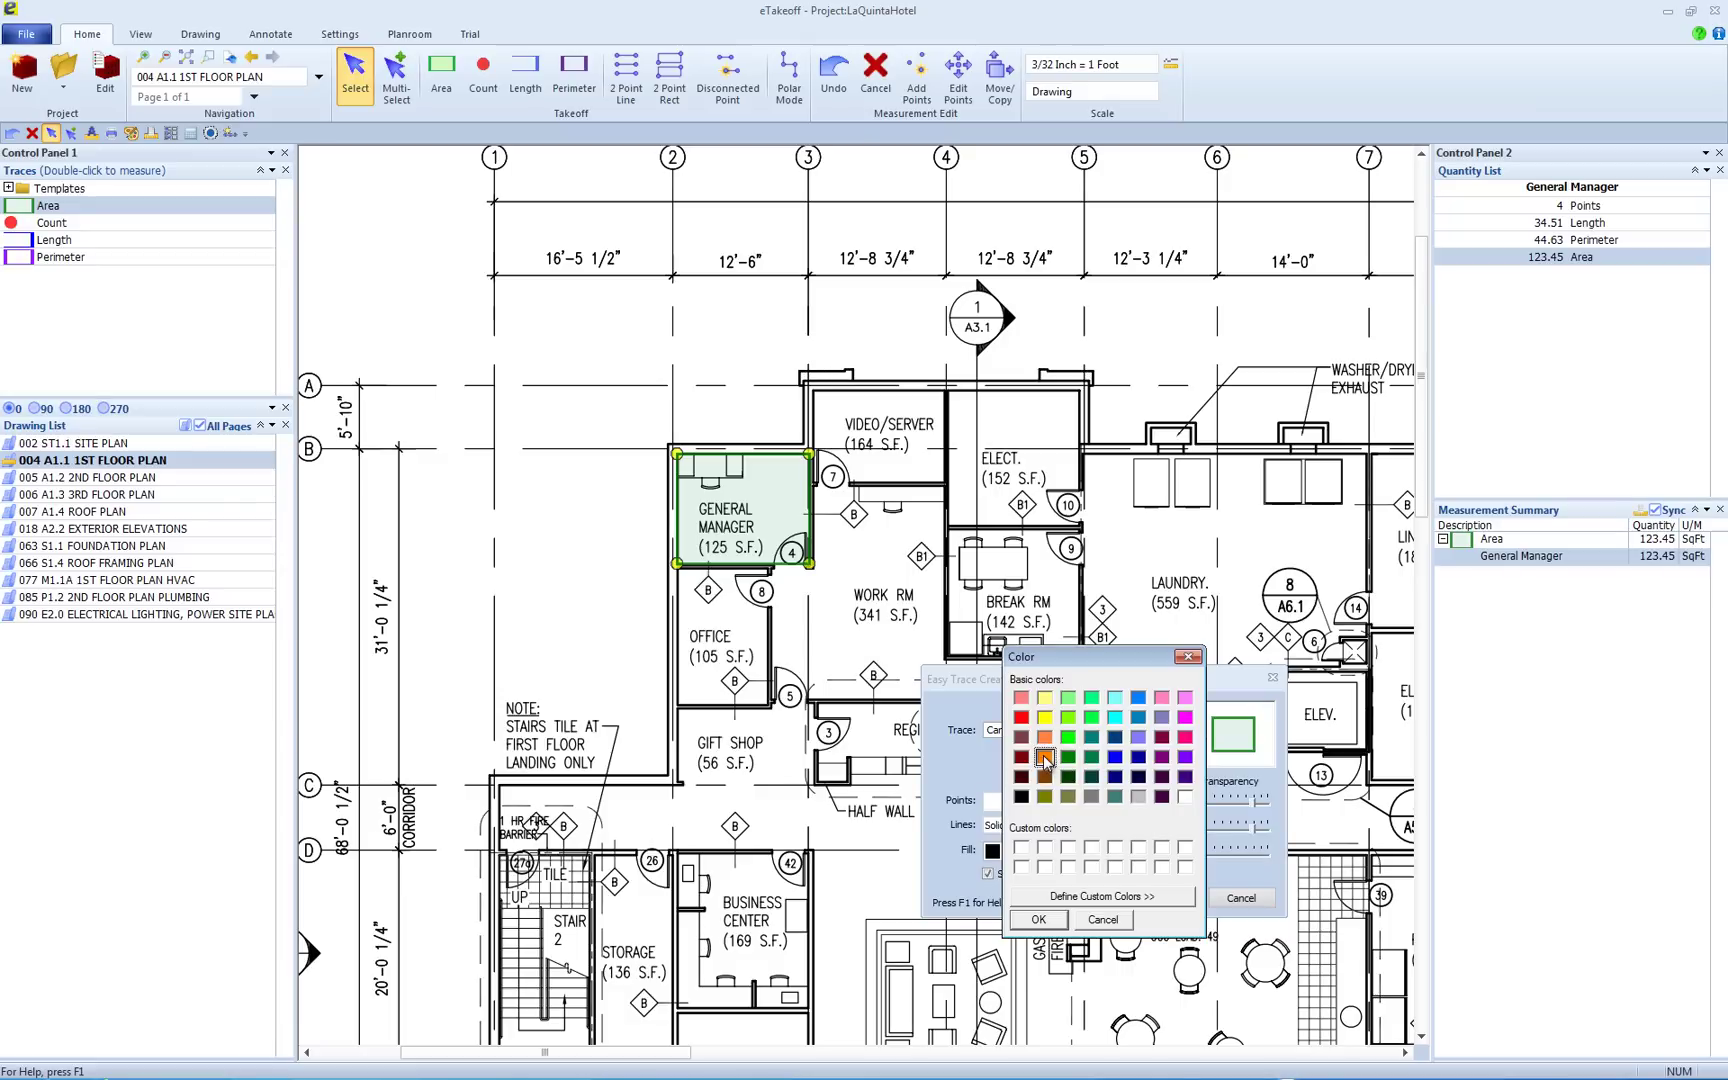
pyautogui.click(1037, 921)
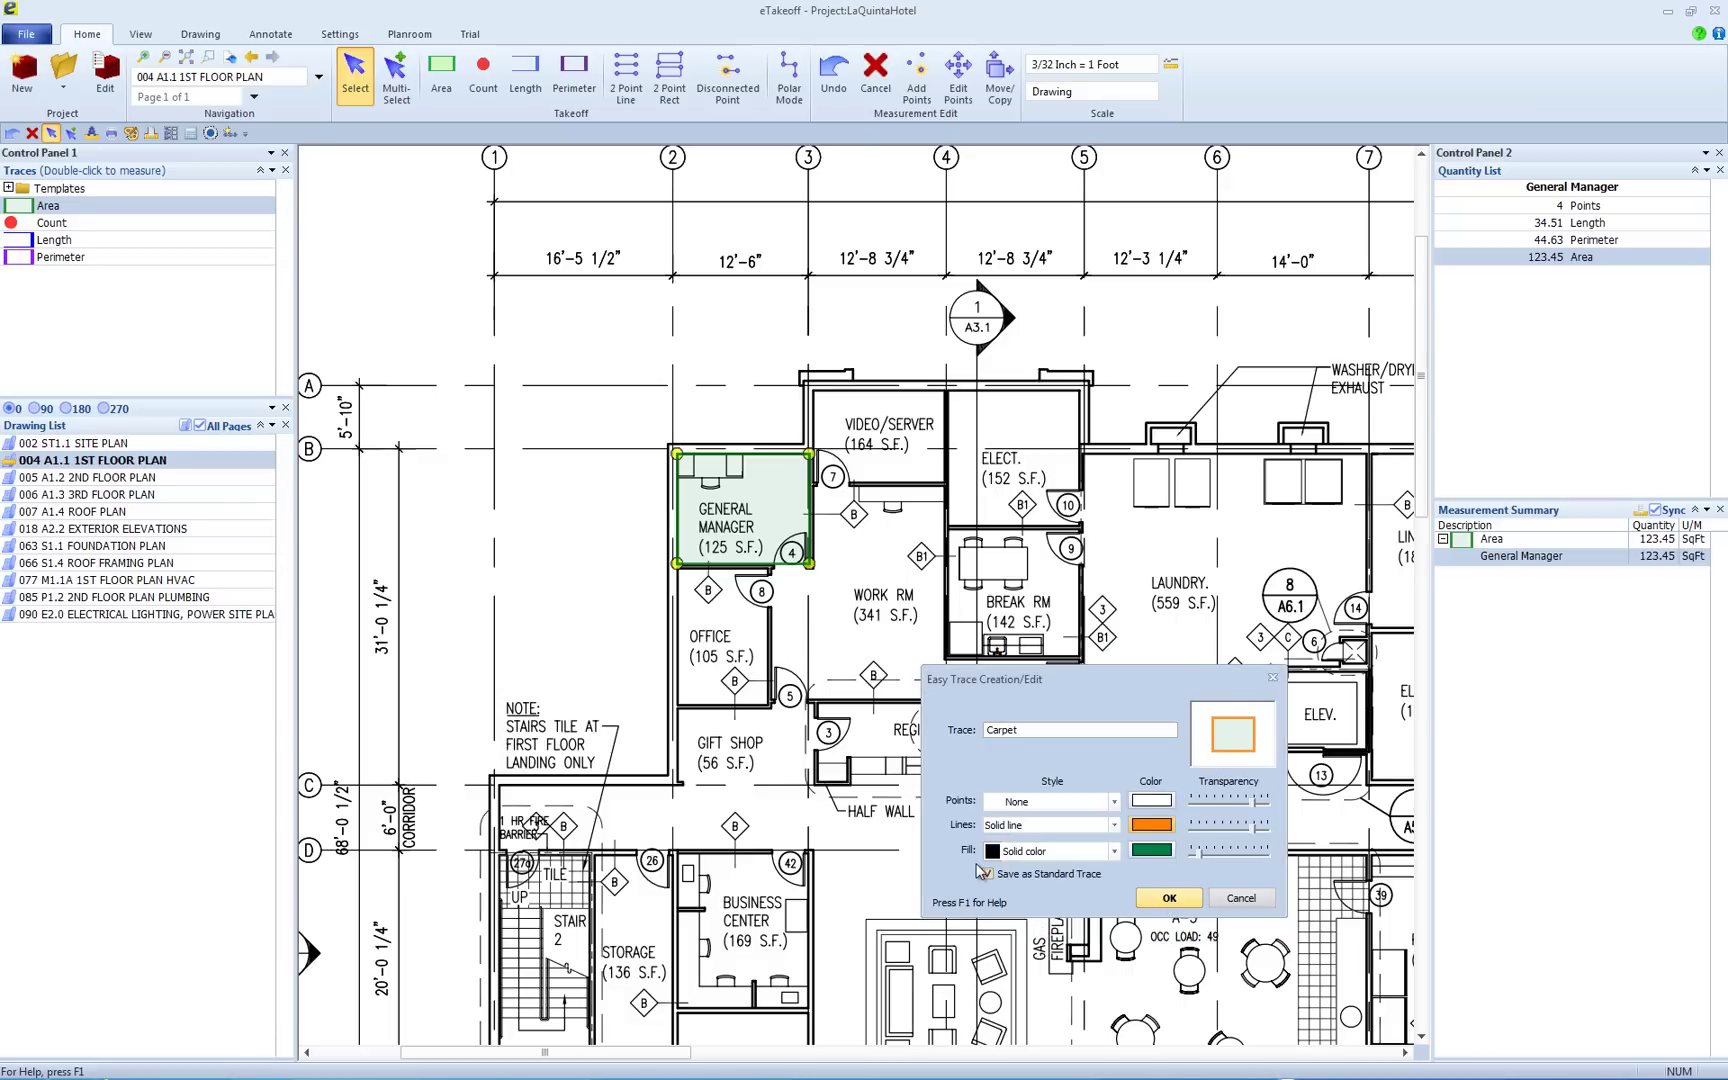
# Save Carpet as a standard trace, apply it, and deselect the General Manager area.
pyautogui.click(1168, 899)
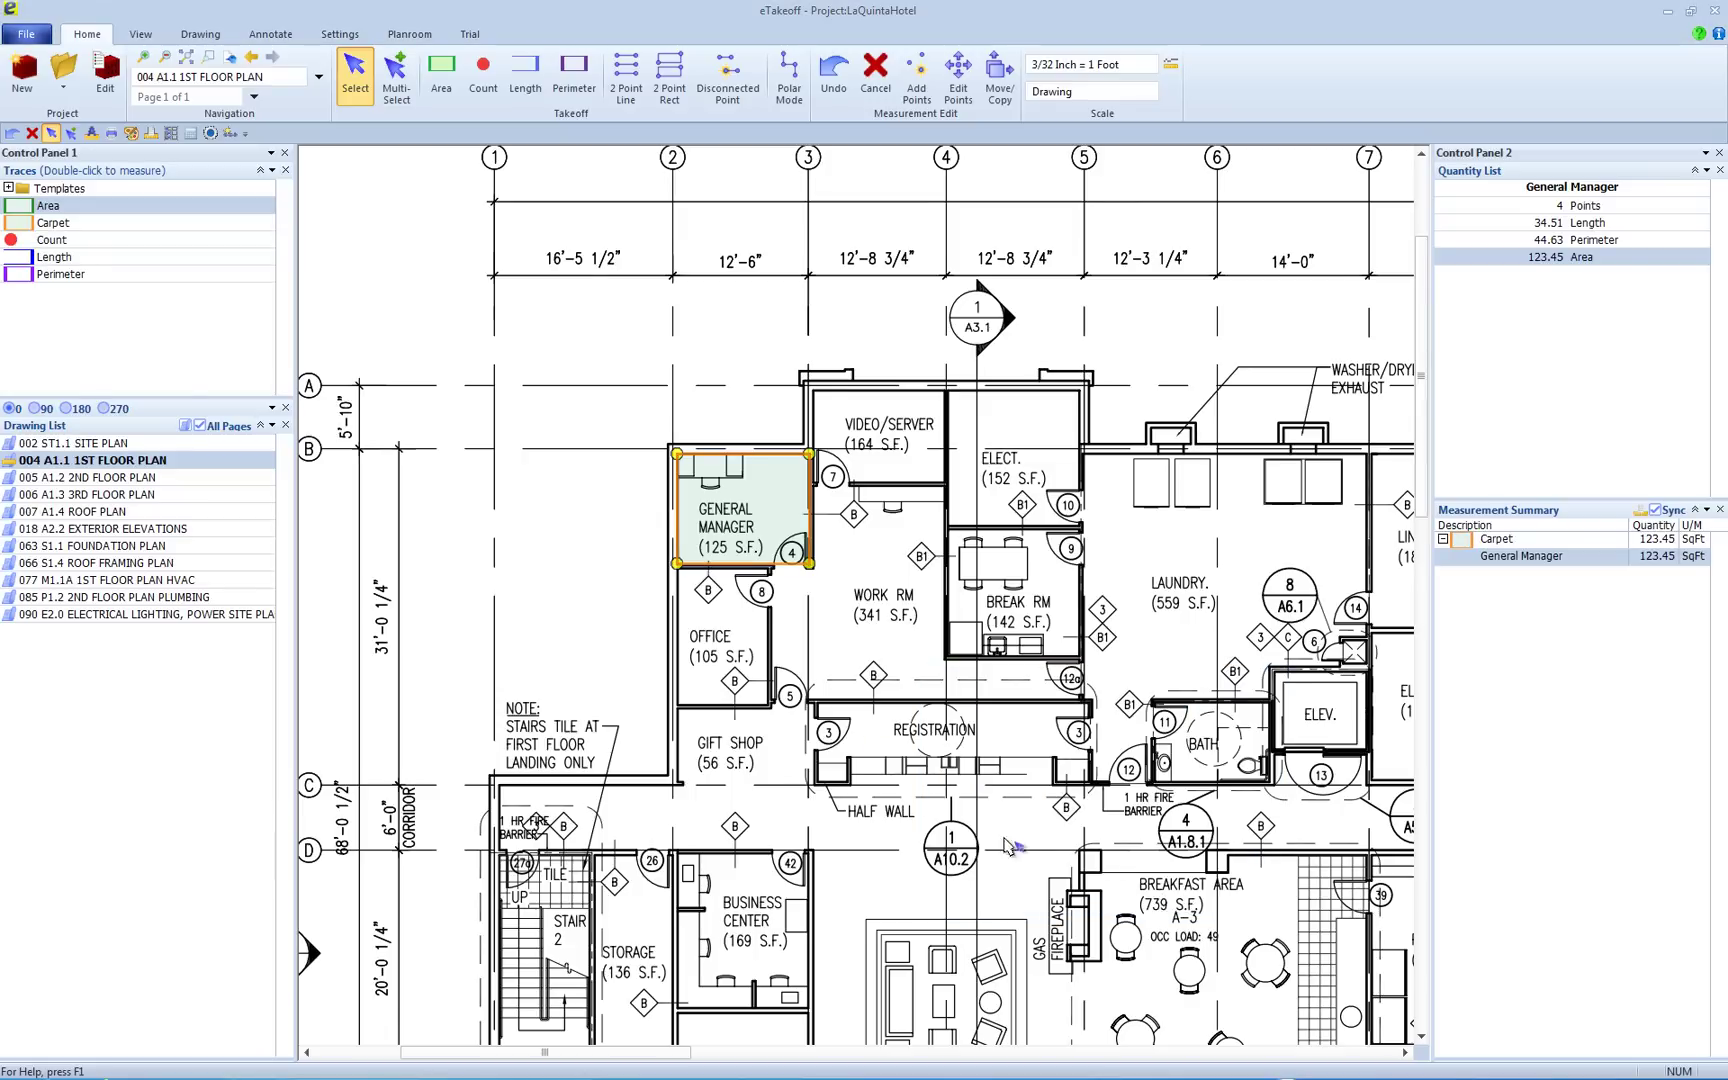
pyautogui.click(52, 224)
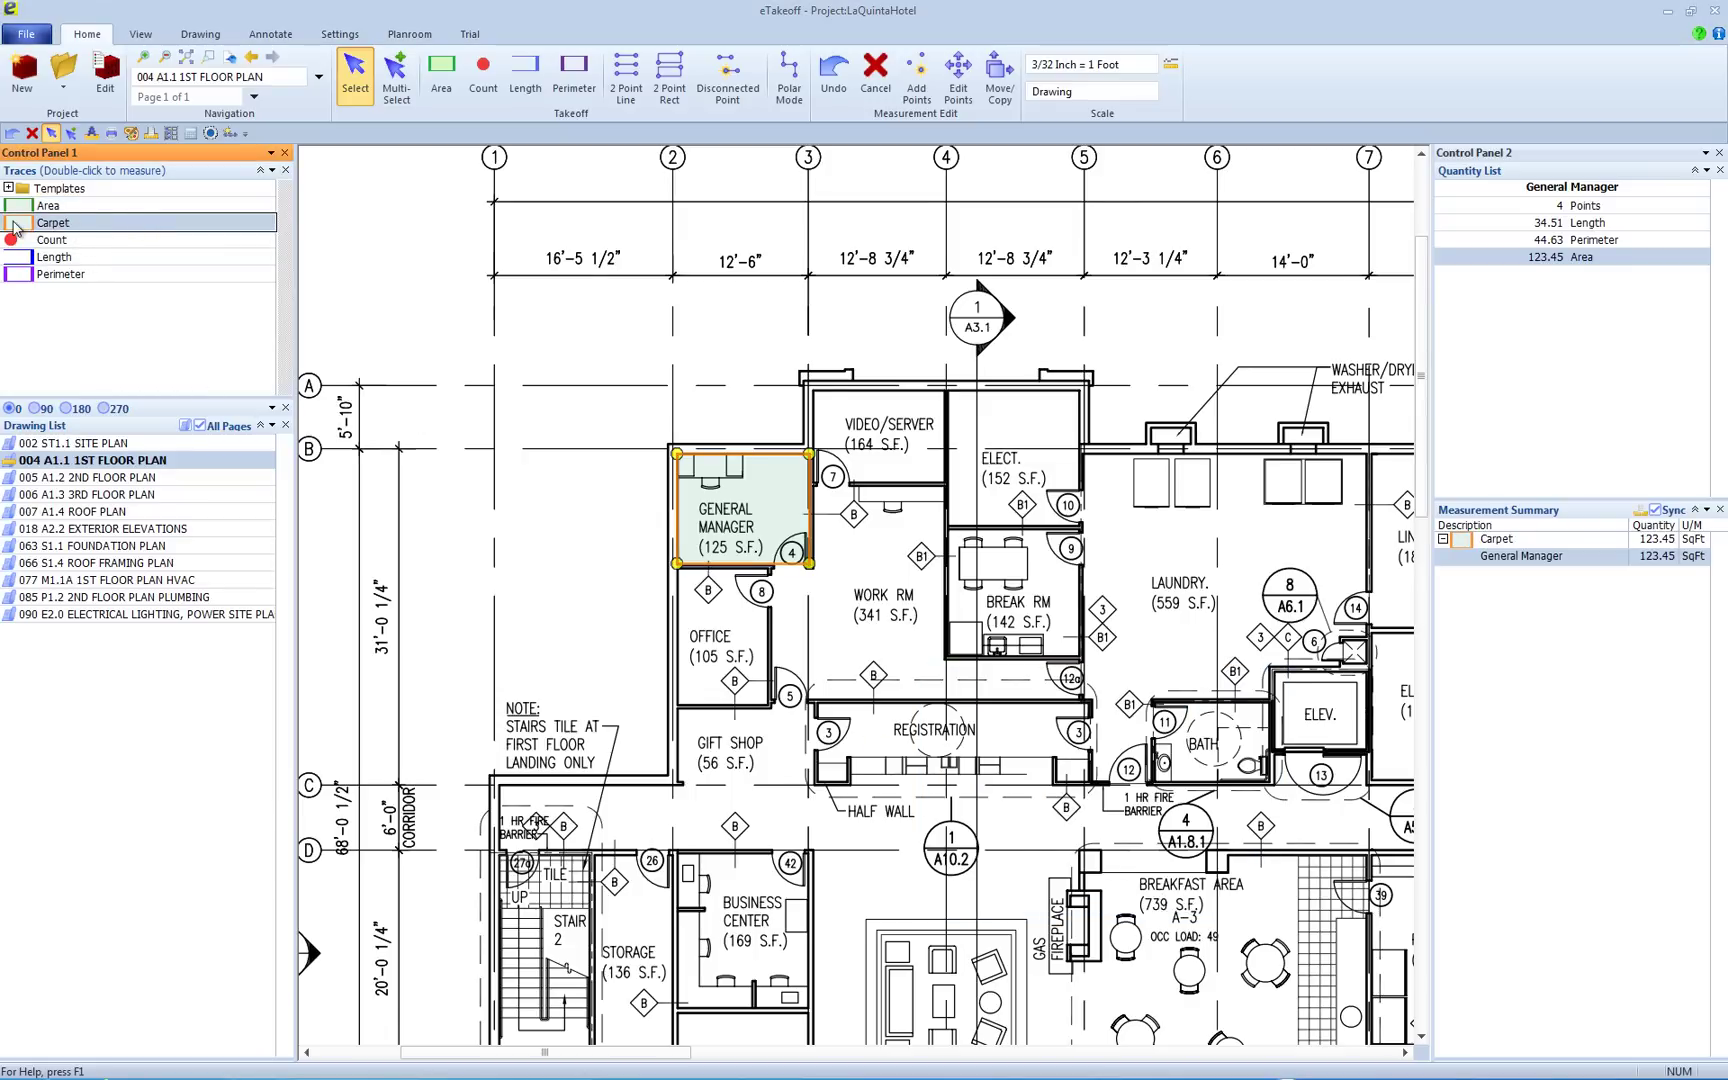
pyautogui.click(336, 313)
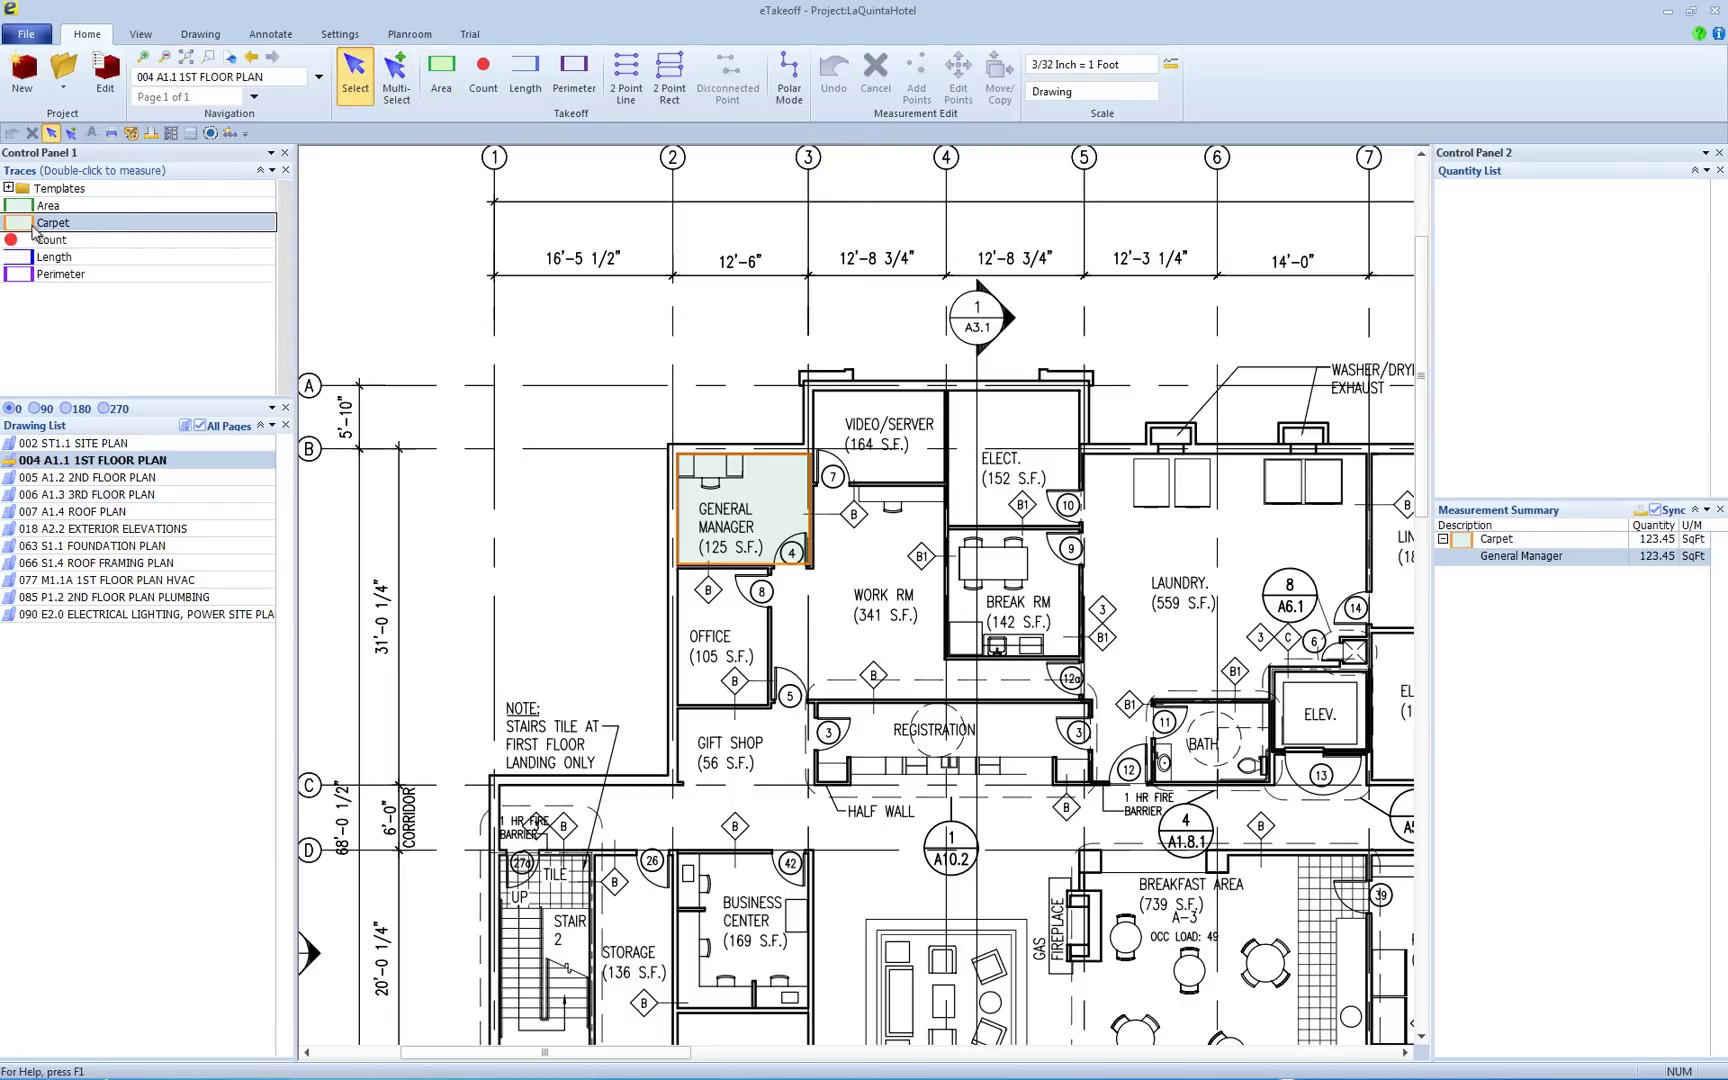
# Trace the Office's four corners as a 104.24 SqFt Carpet area.
pyautogui.doubleClick(125, 228)
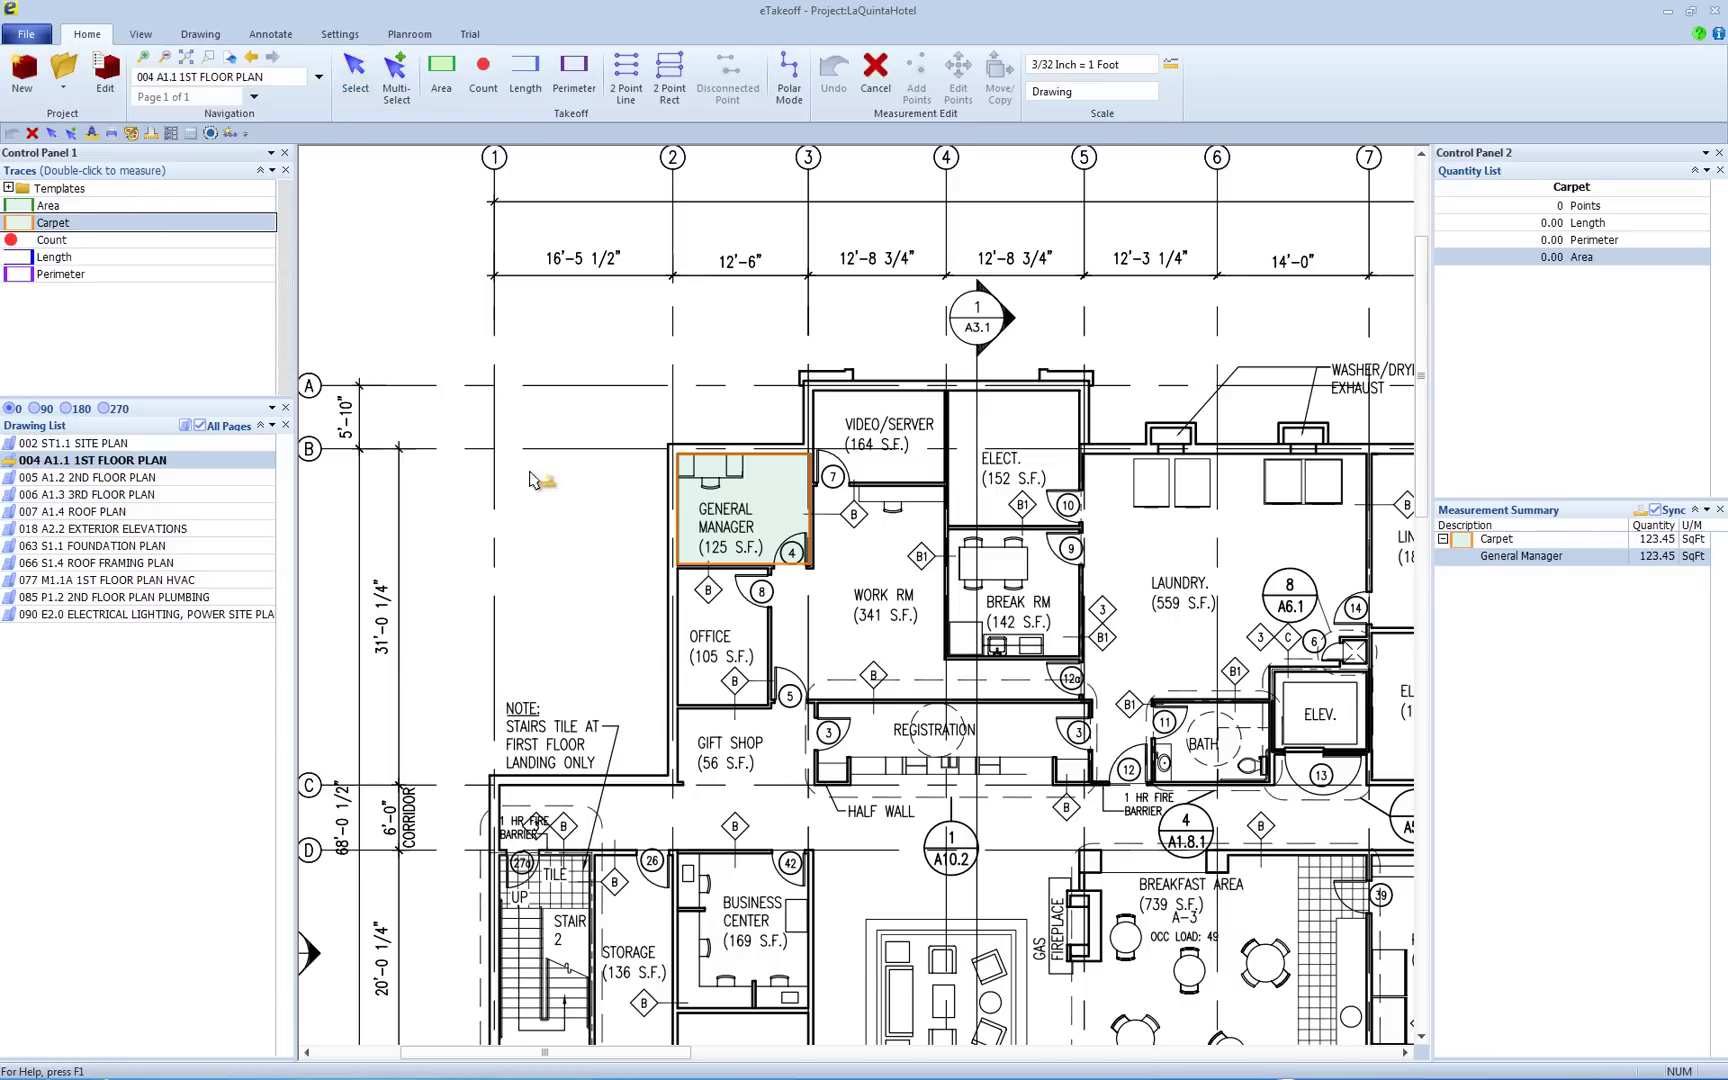
pyautogui.click(679, 568)
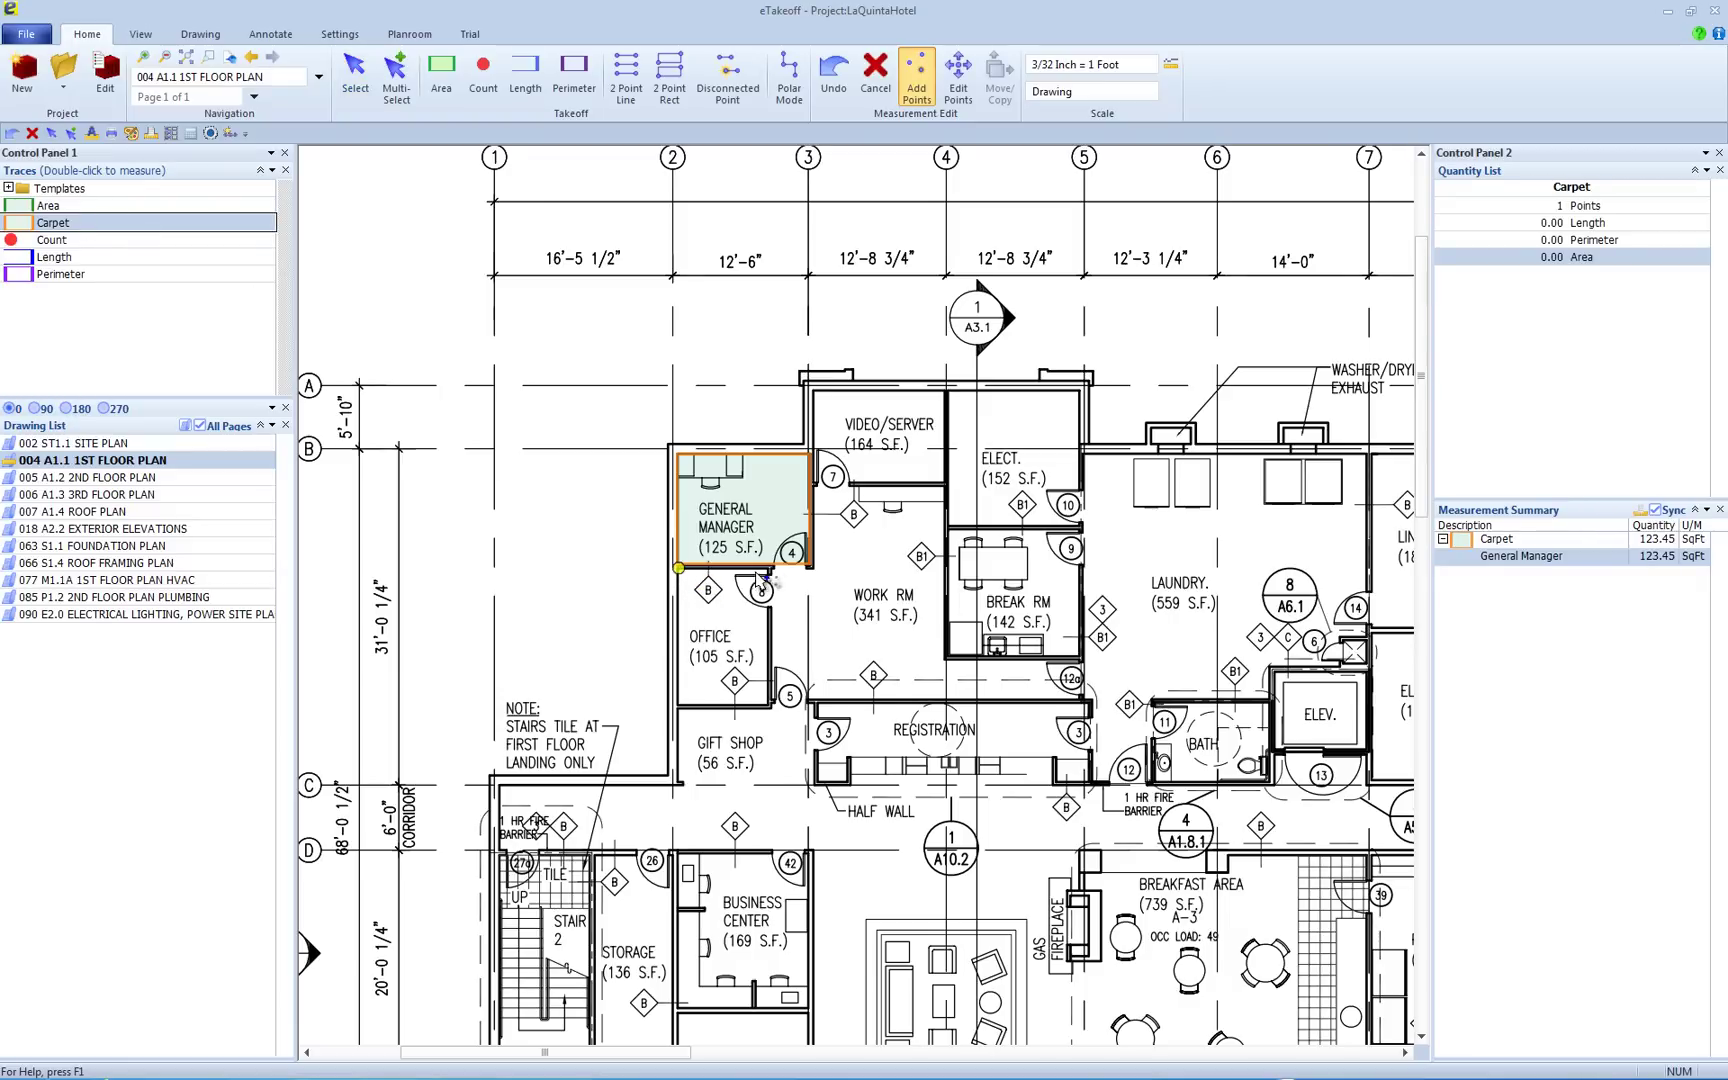
pyautogui.click(769, 568)
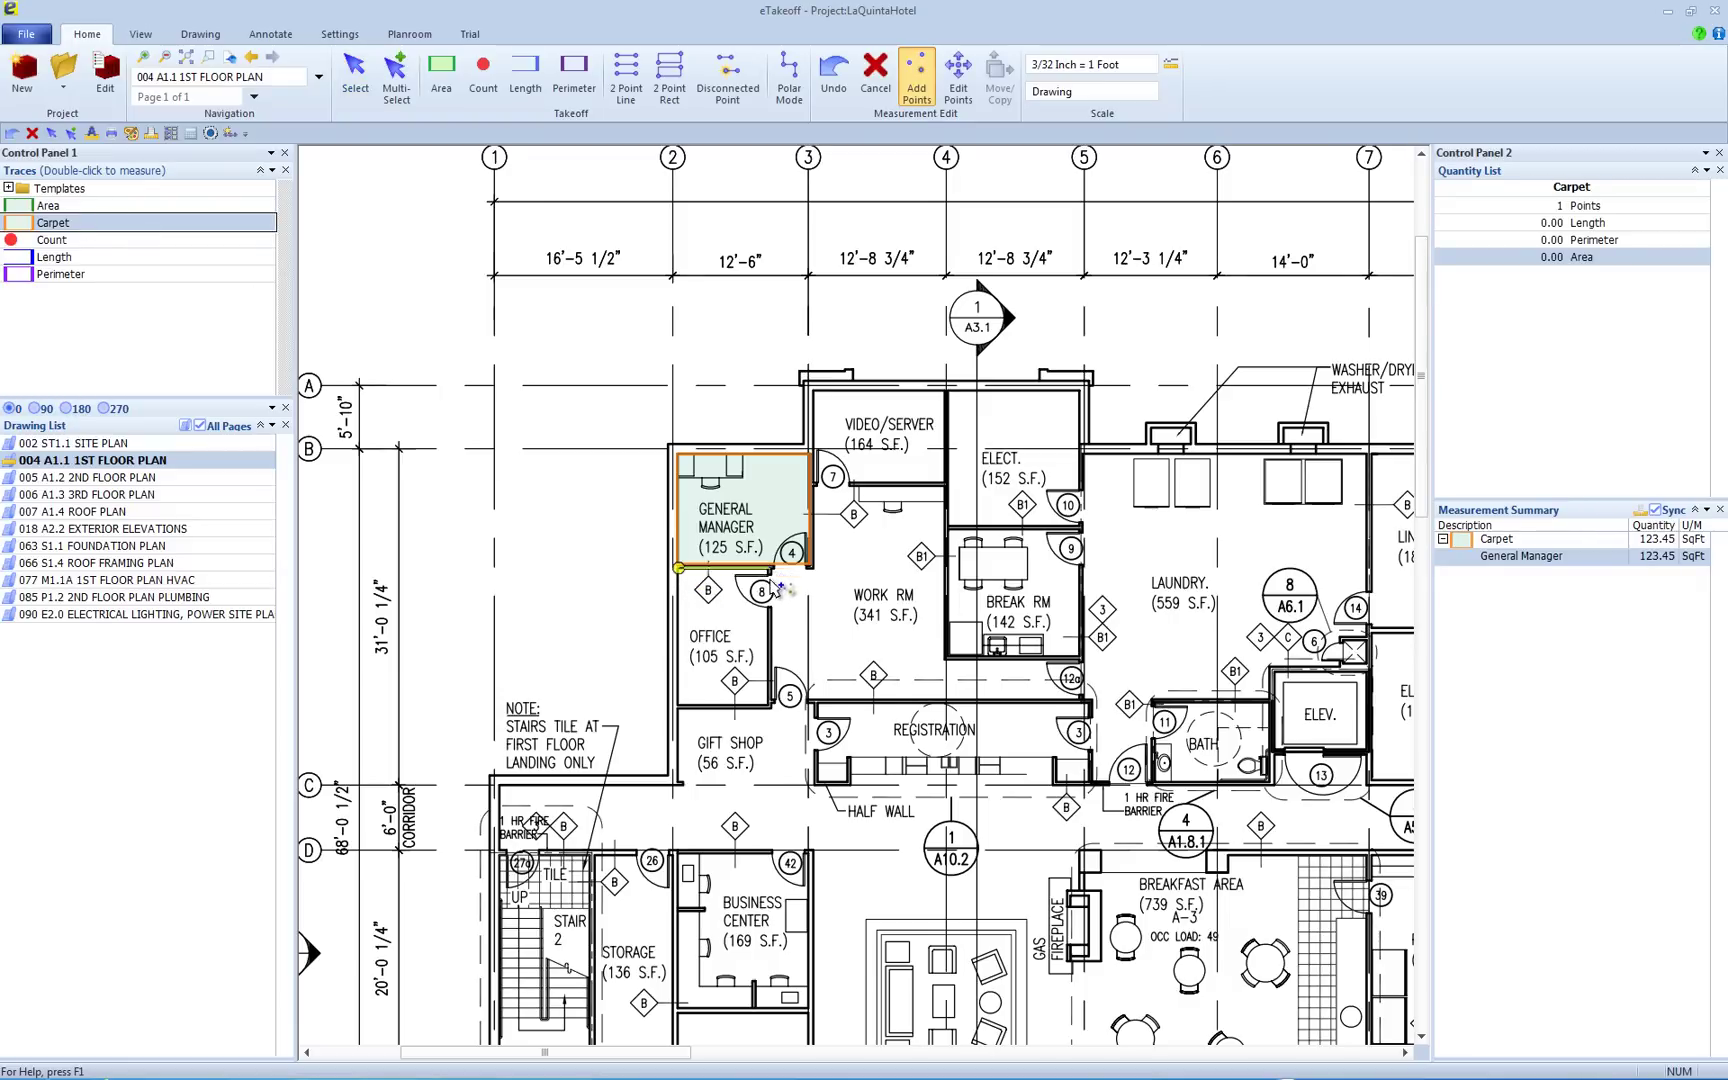
pyautogui.click(769, 704)
pyautogui.click(679, 704)
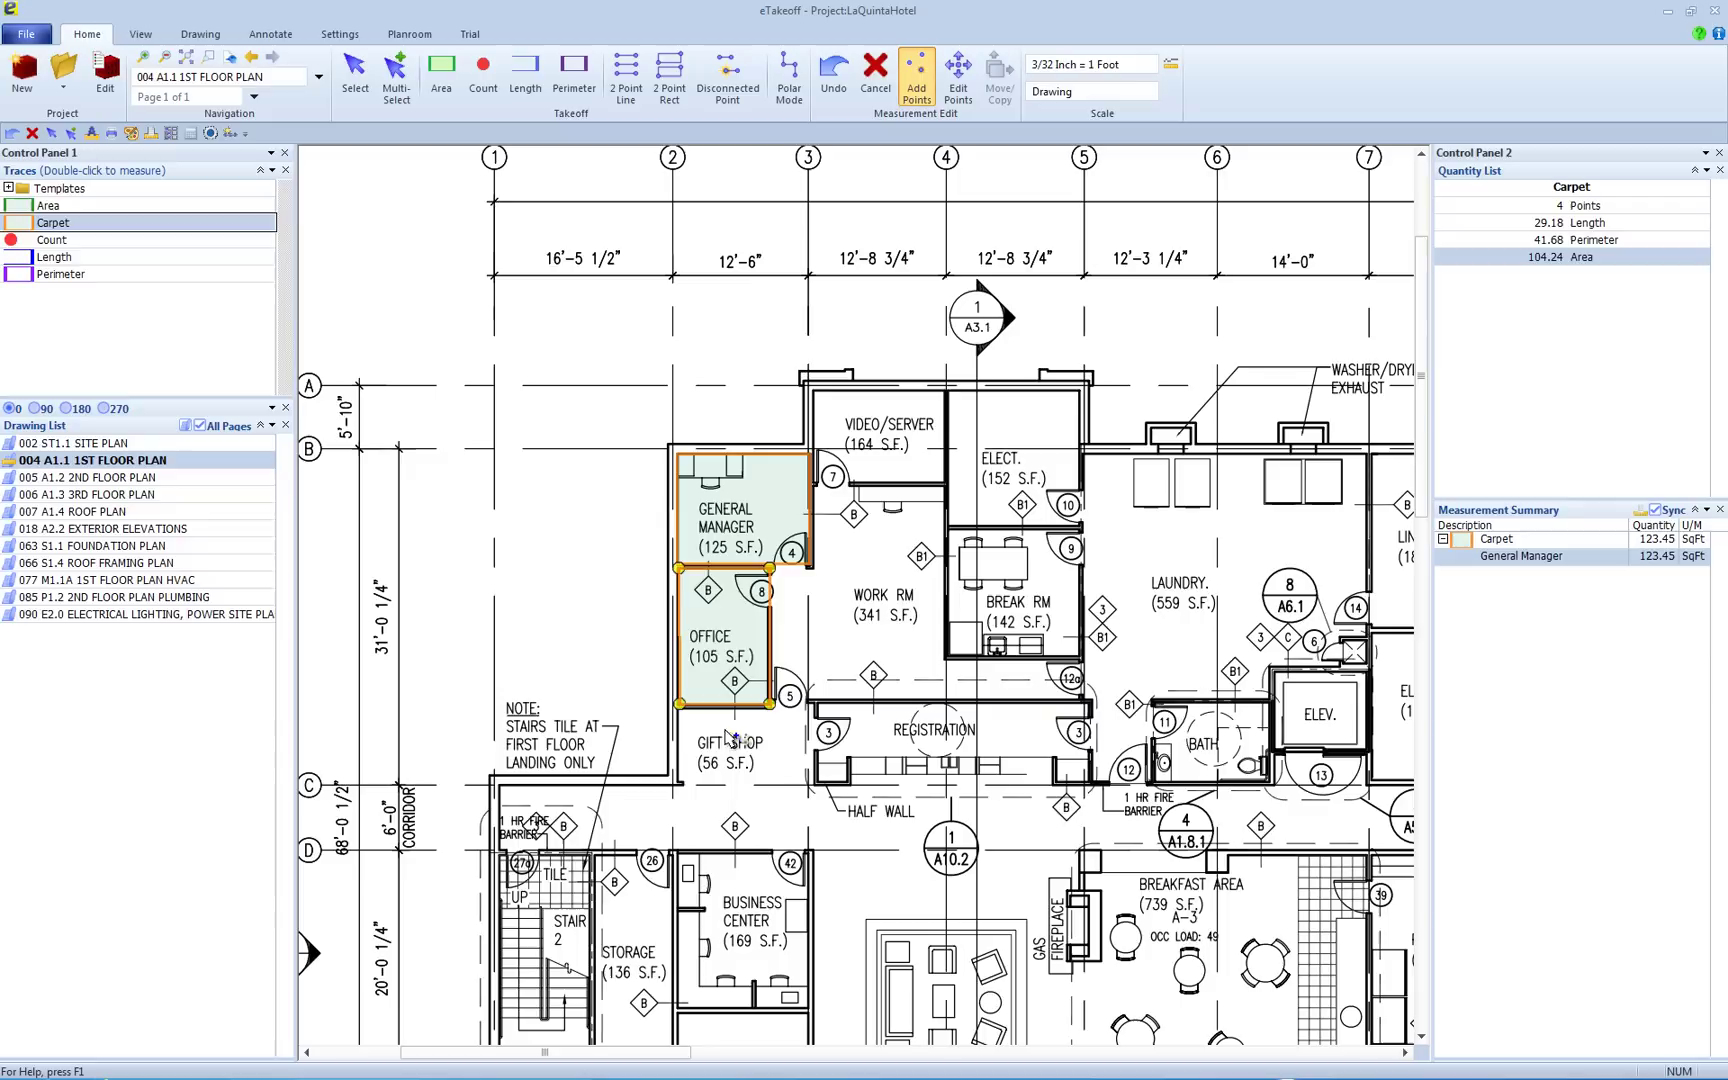
pyautogui.rightClick(962, 604)
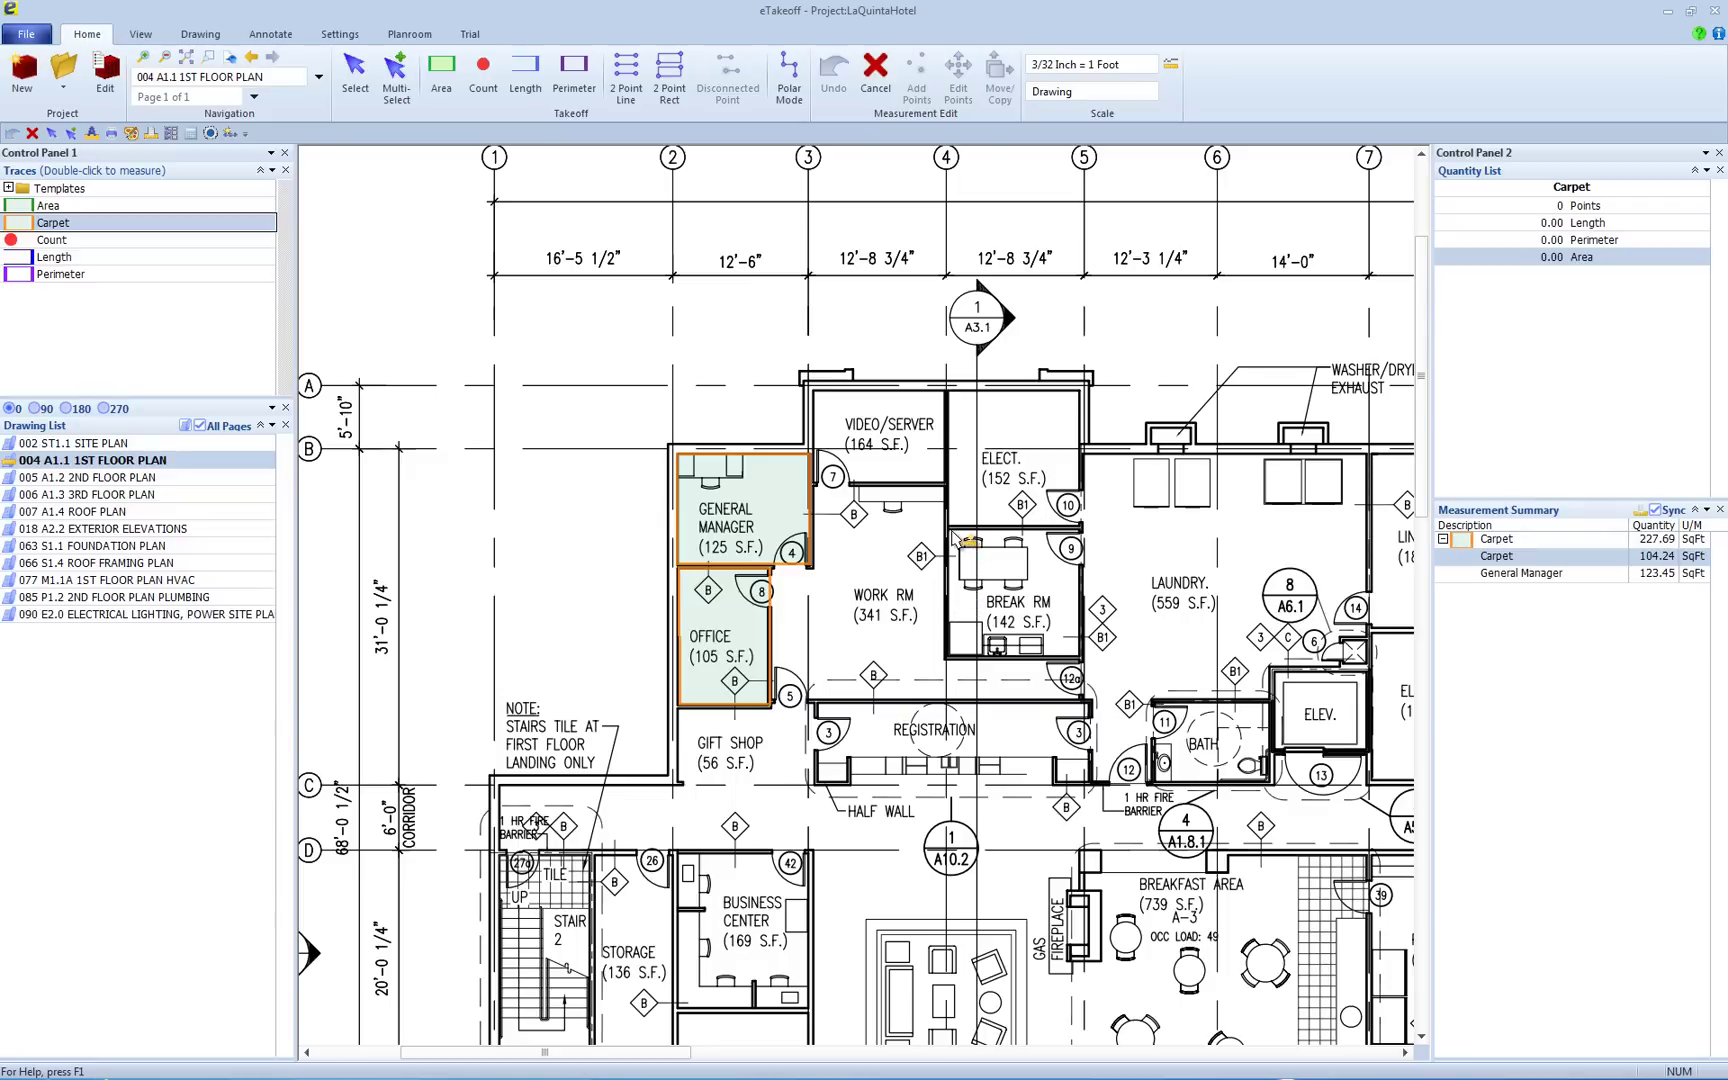
# Outline the Break Room's four corners as a 142.35 SqFt Carpet area.
pyautogui.click(947, 530)
pyautogui.click(1080, 529)
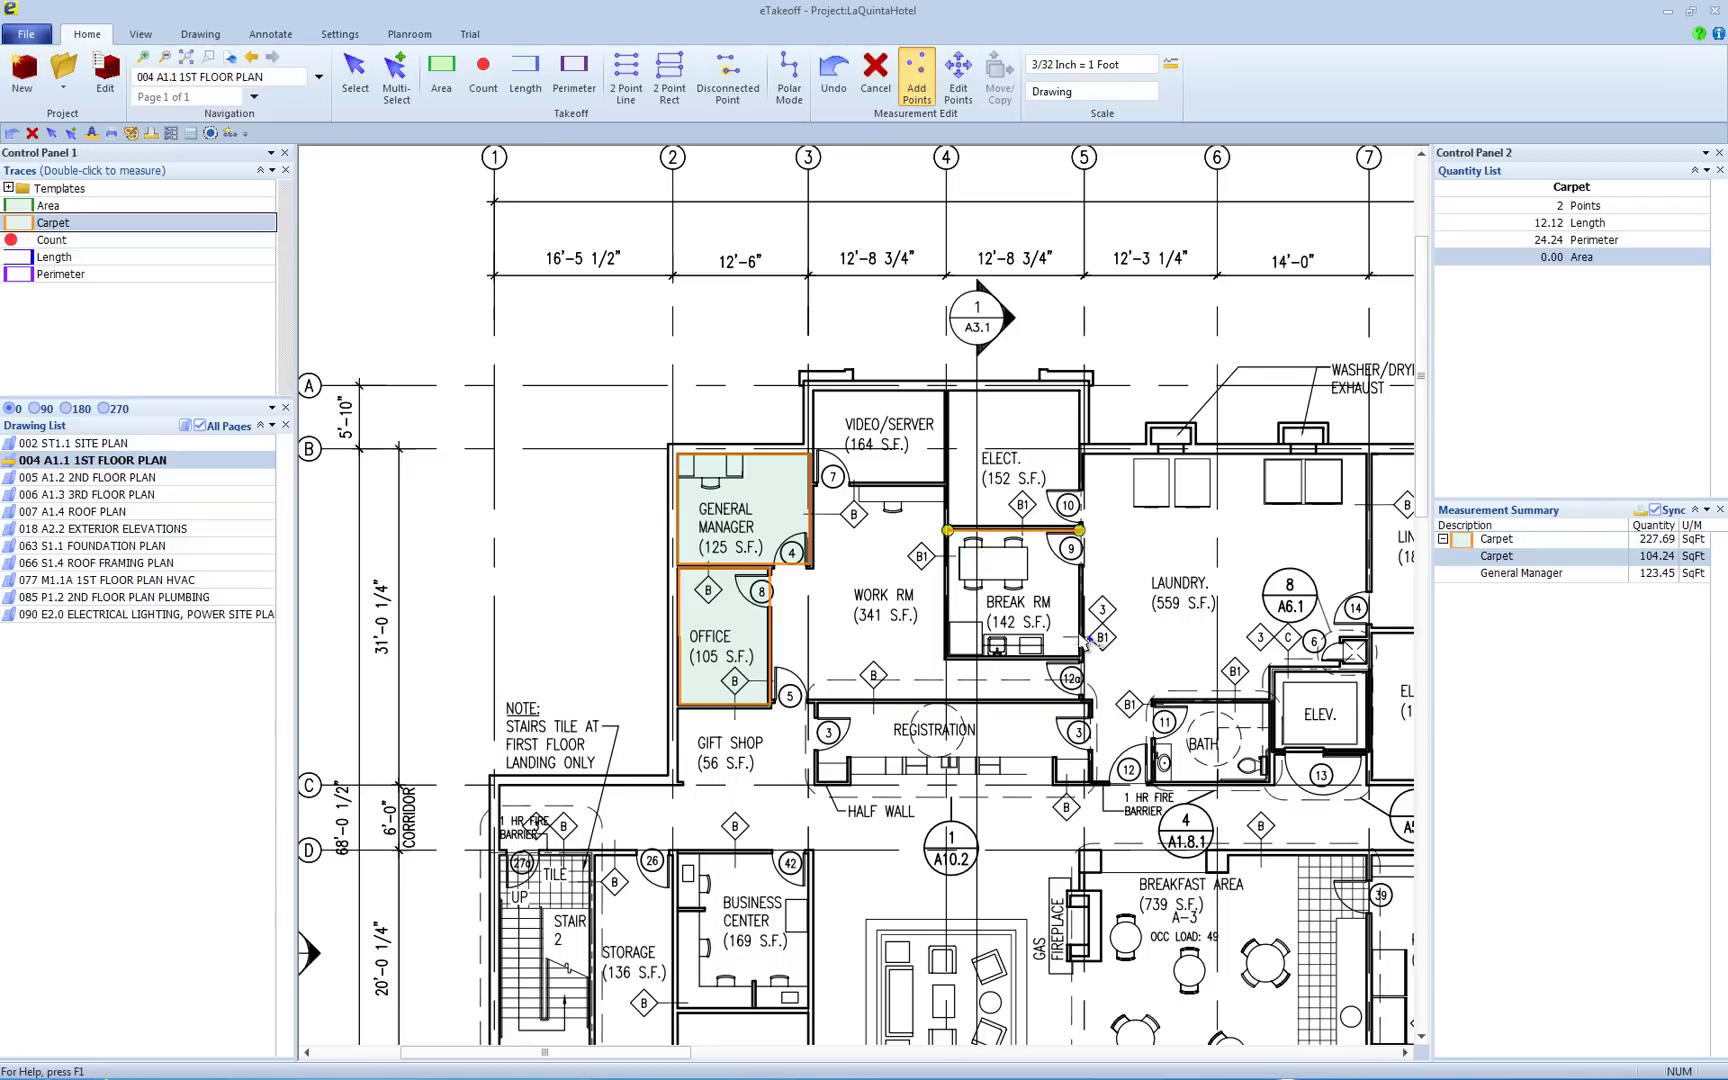
pyautogui.click(1080, 658)
pyautogui.click(947, 658)
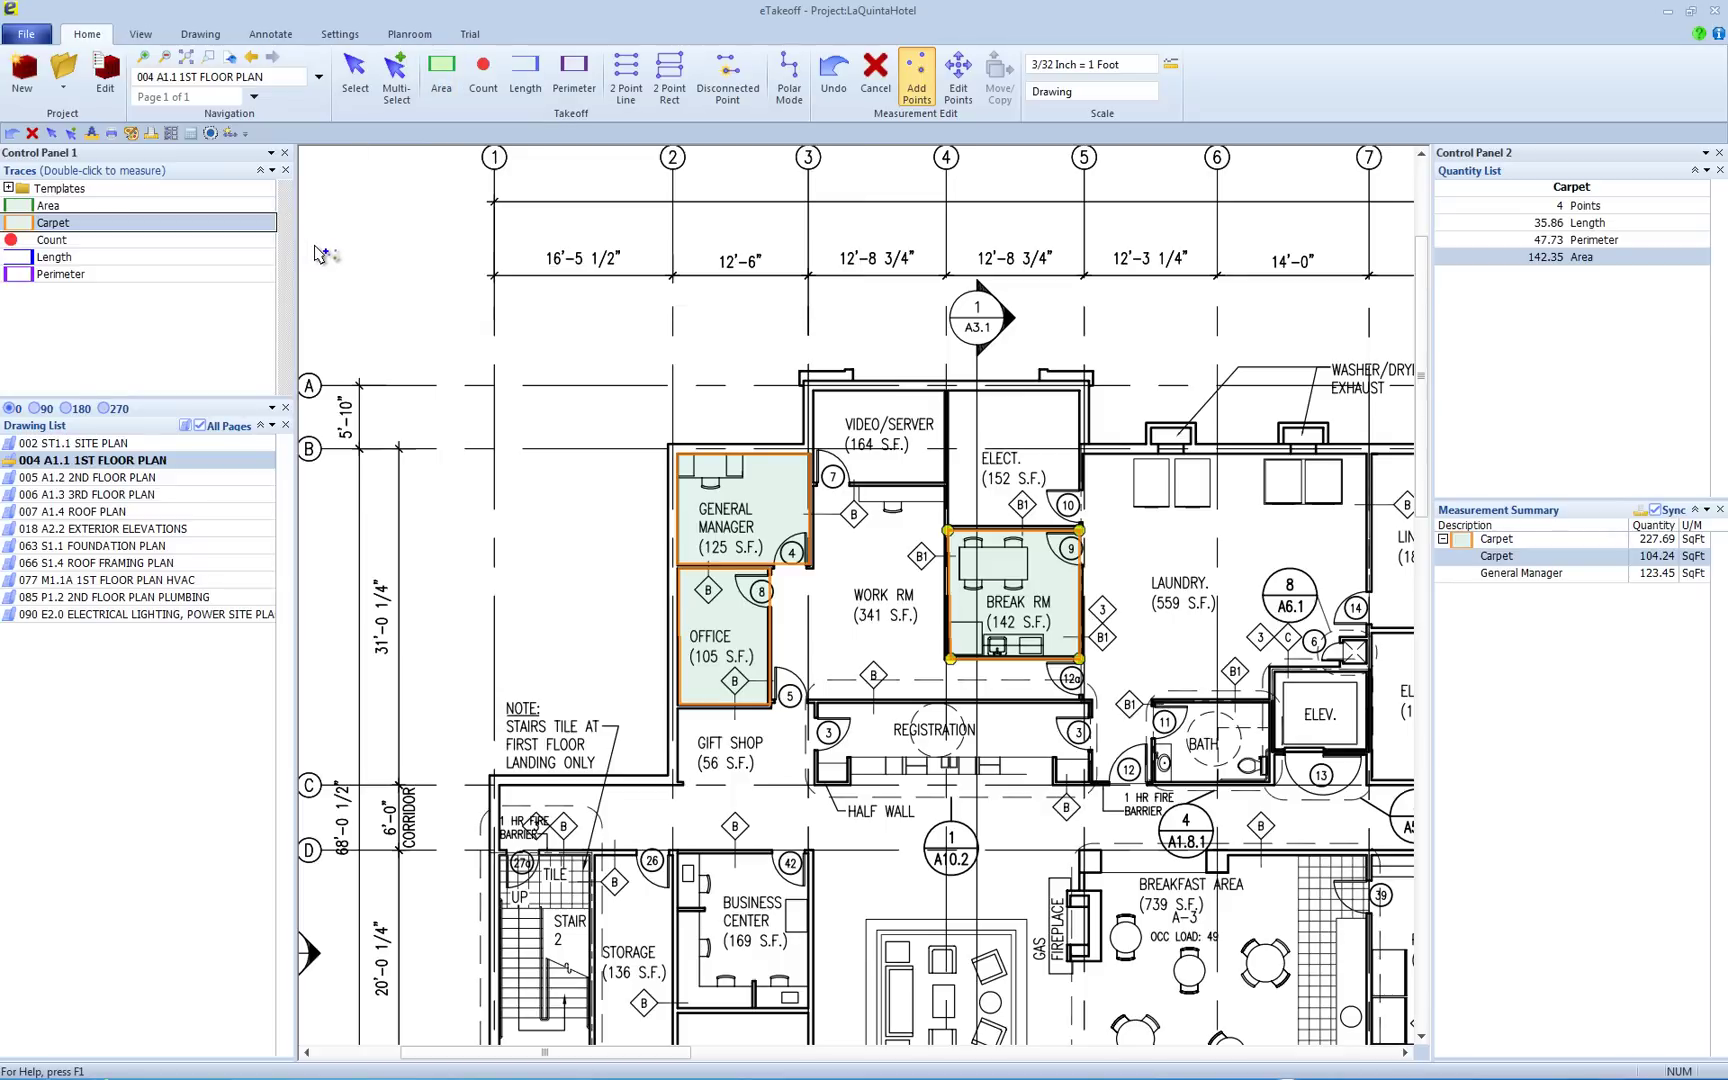
# Finish the Break RM carpet area and start the 2X4 Wall - Length, Studs & Drywall trace from Frame & Drywall.
pyautogui.press('Escape')
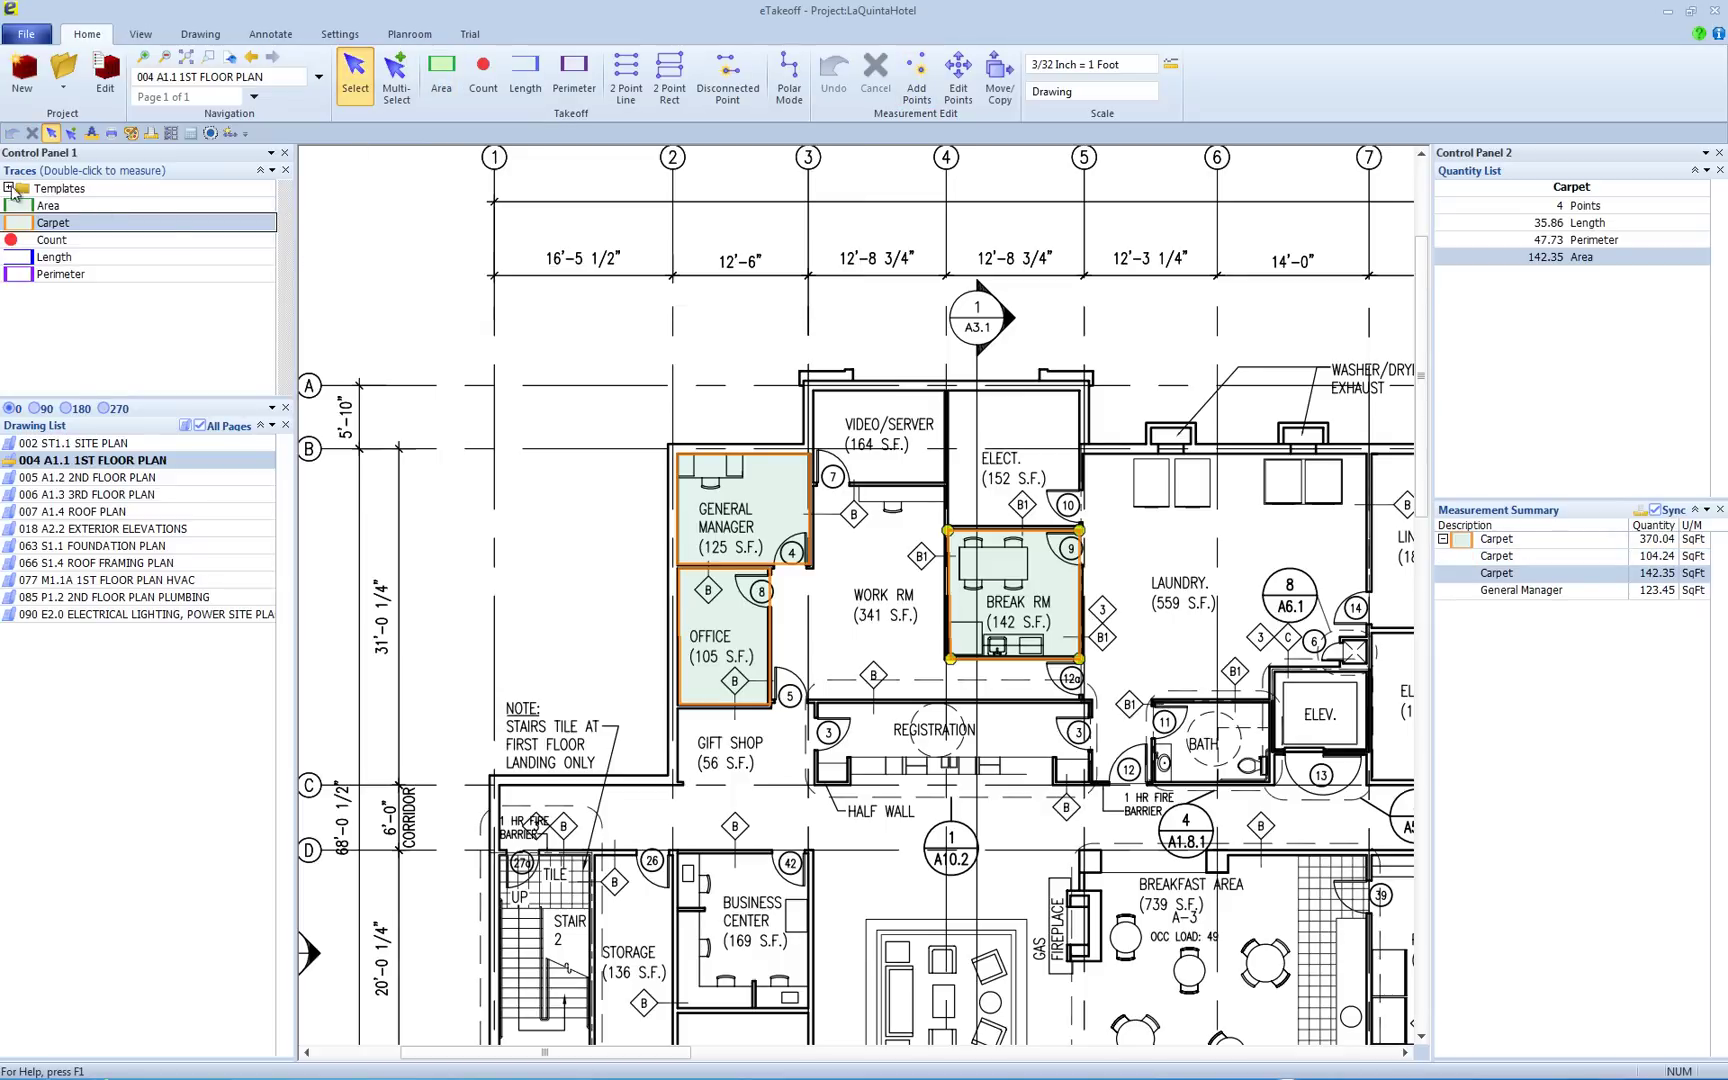
pyautogui.click(9, 188)
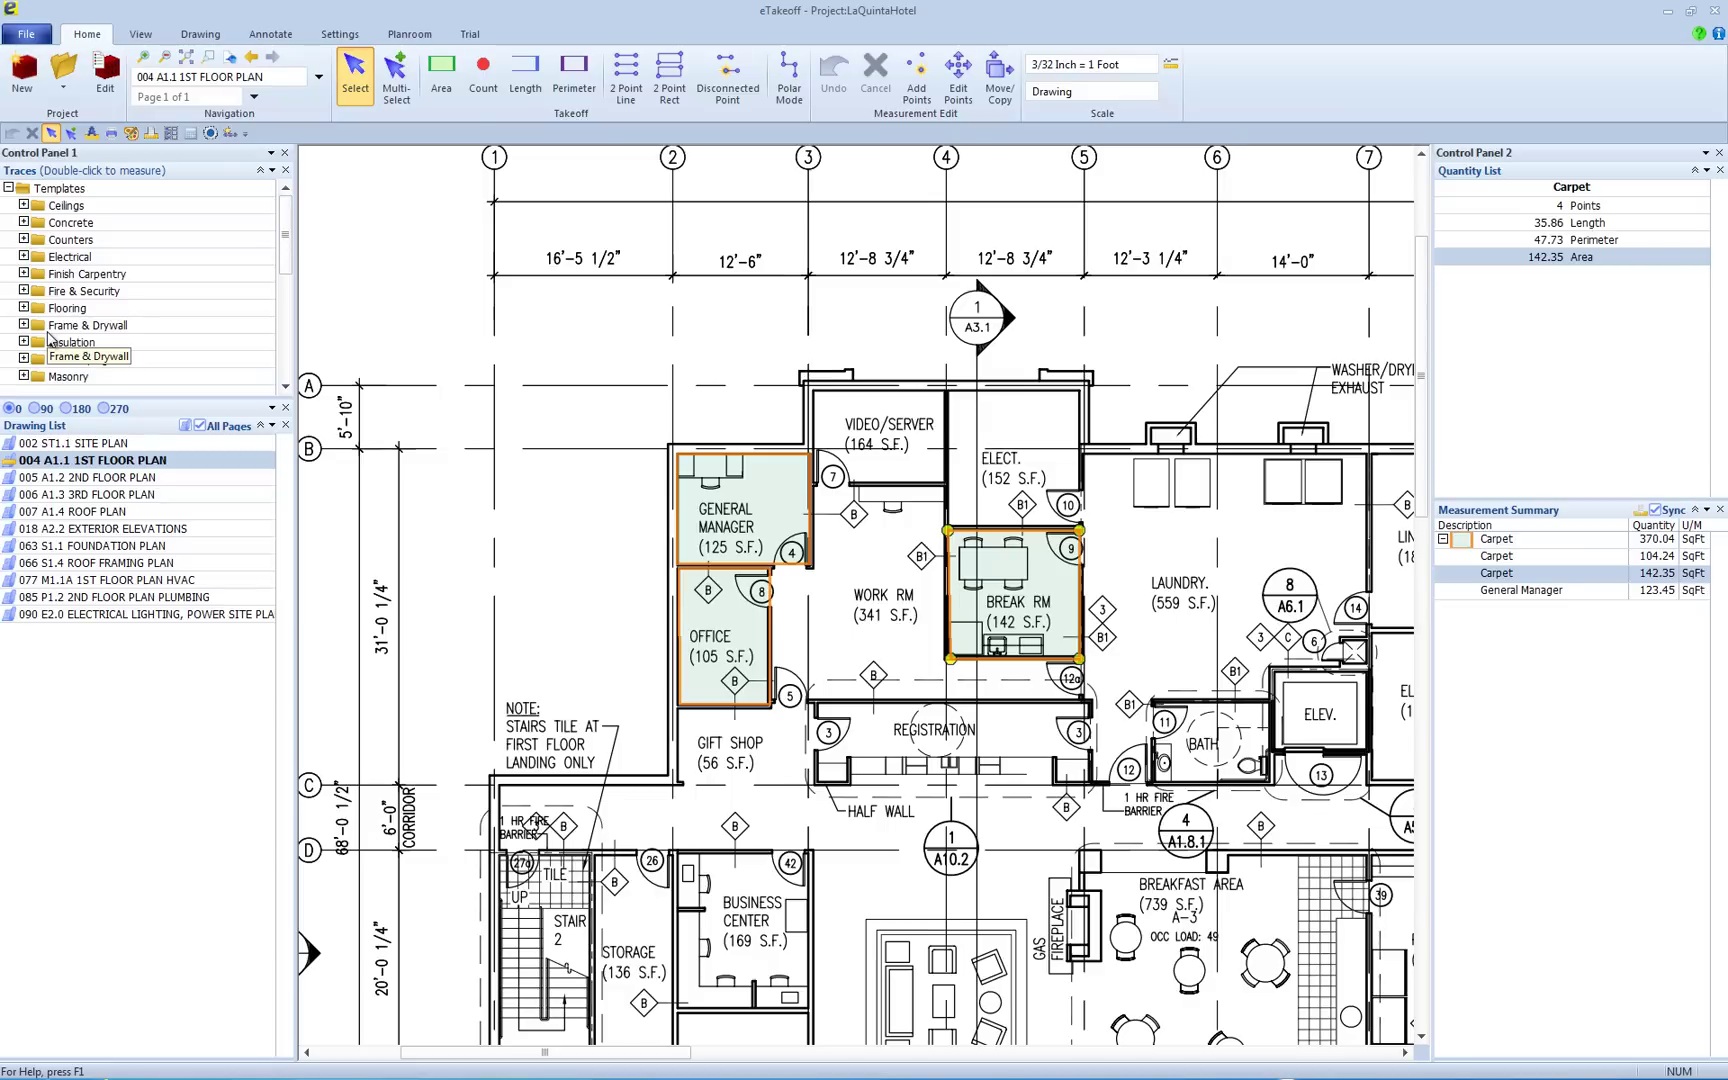
pyautogui.scroll(-3, 600, 388)
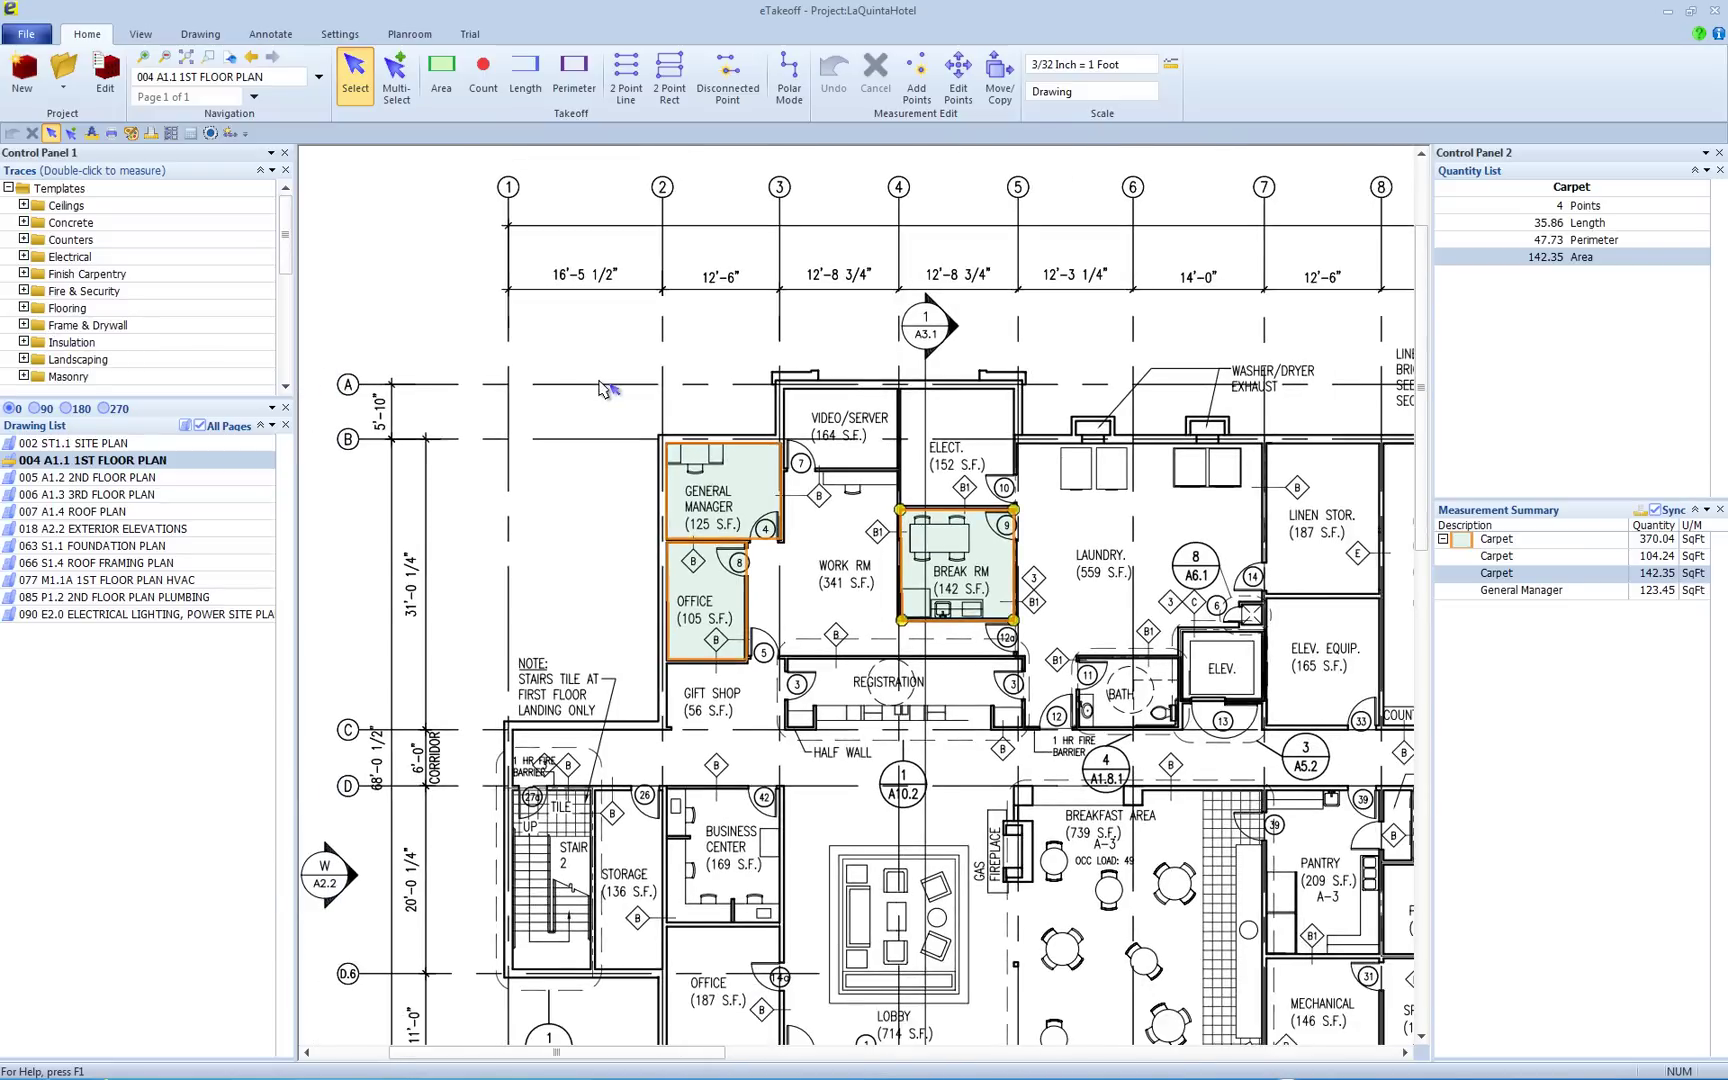
pyautogui.scroll(-1, 600, 388)
pyautogui.click(886, 503)
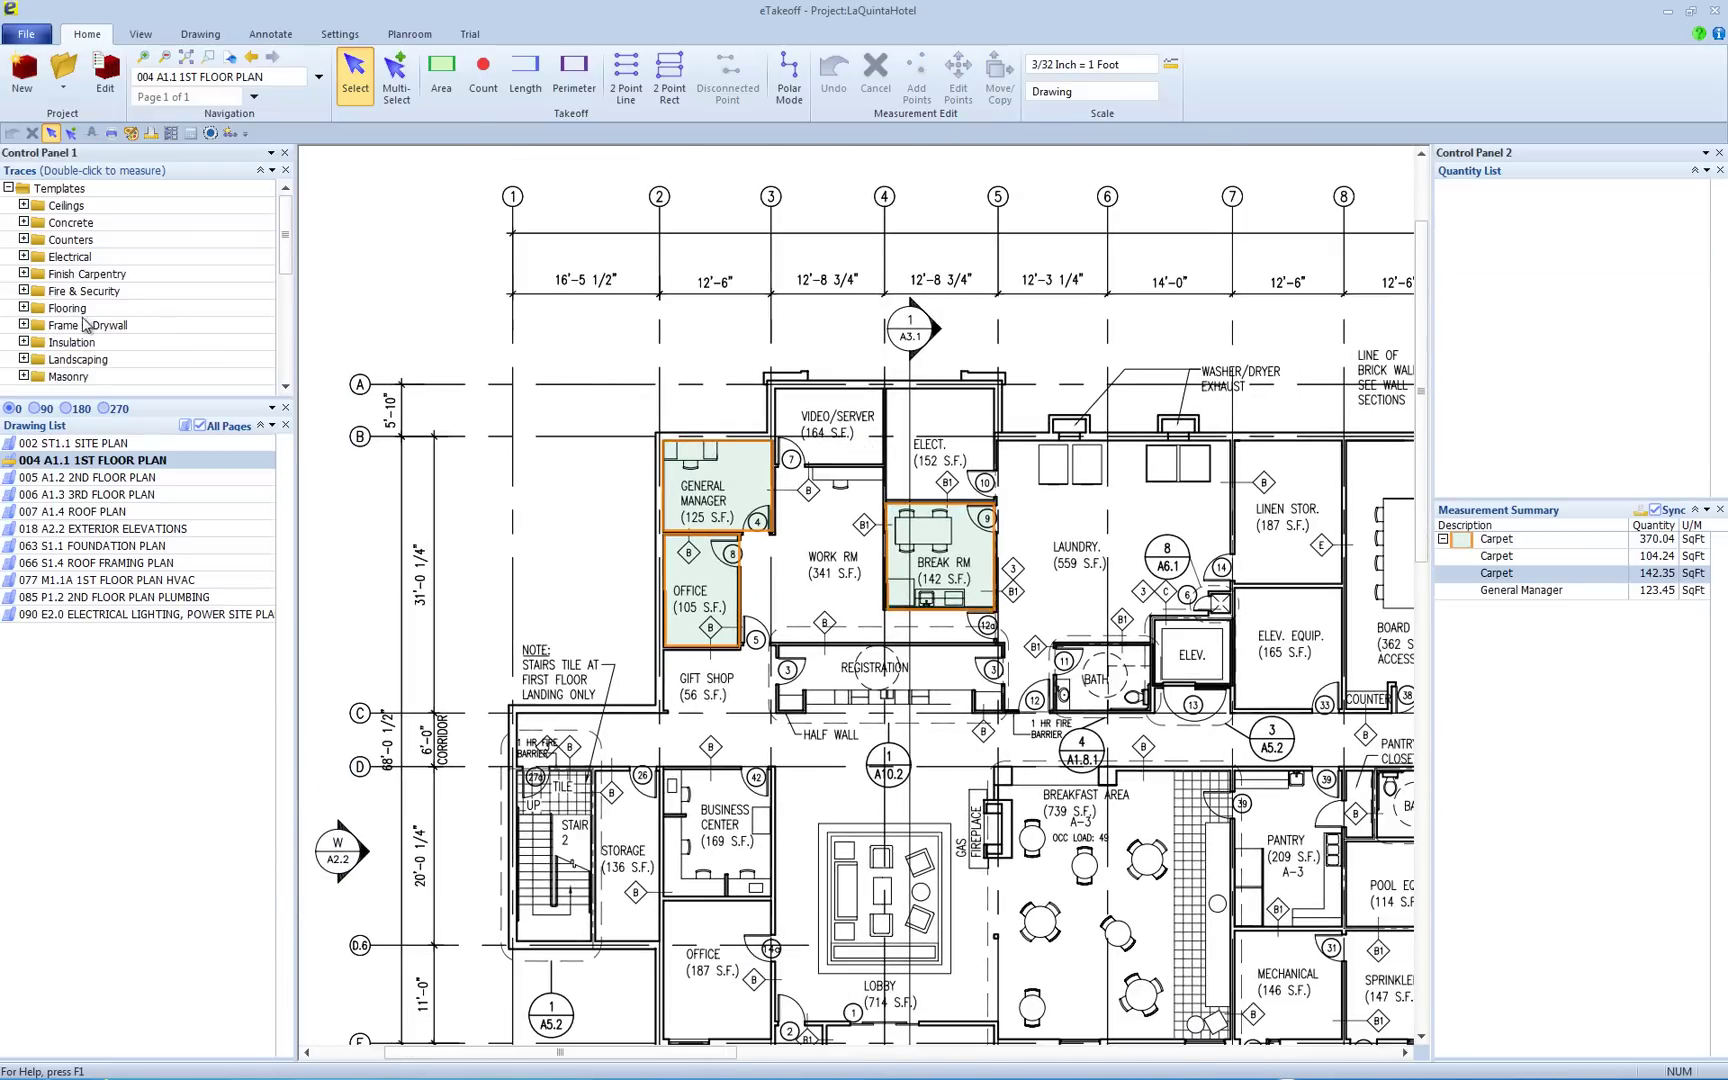
pyautogui.click(23, 325)
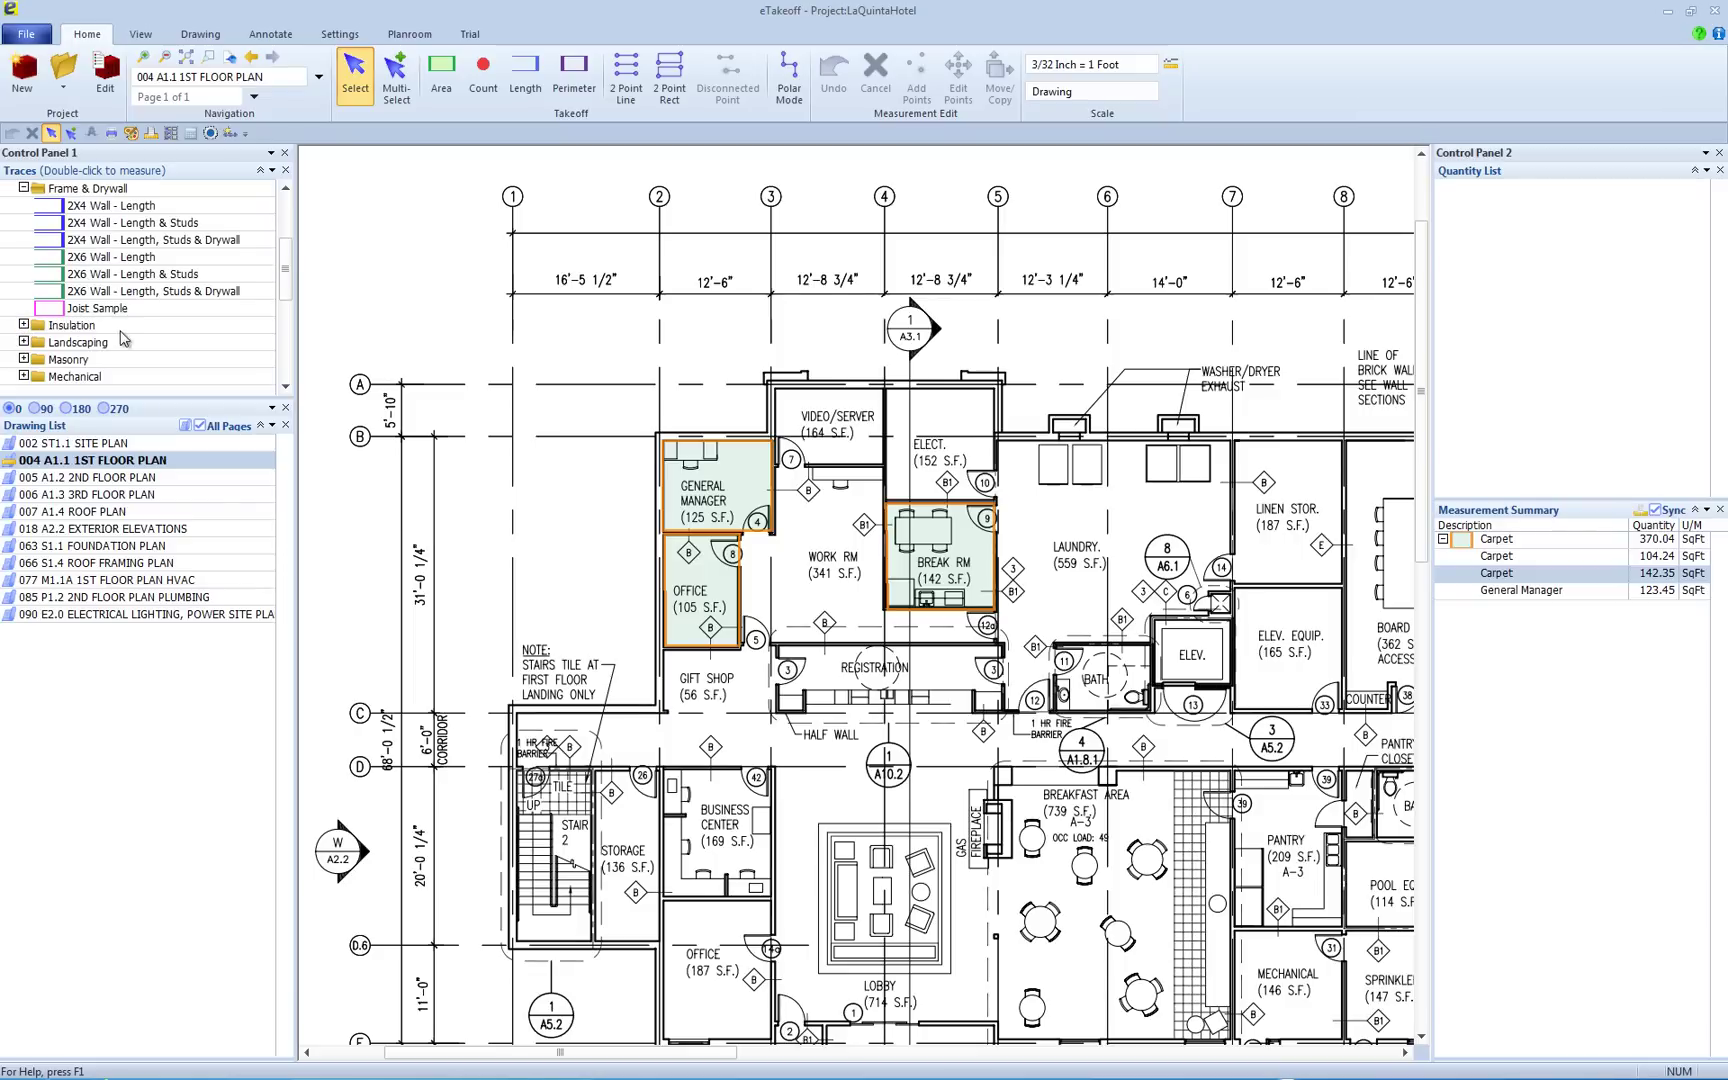
pyautogui.doubleClick(142, 240)
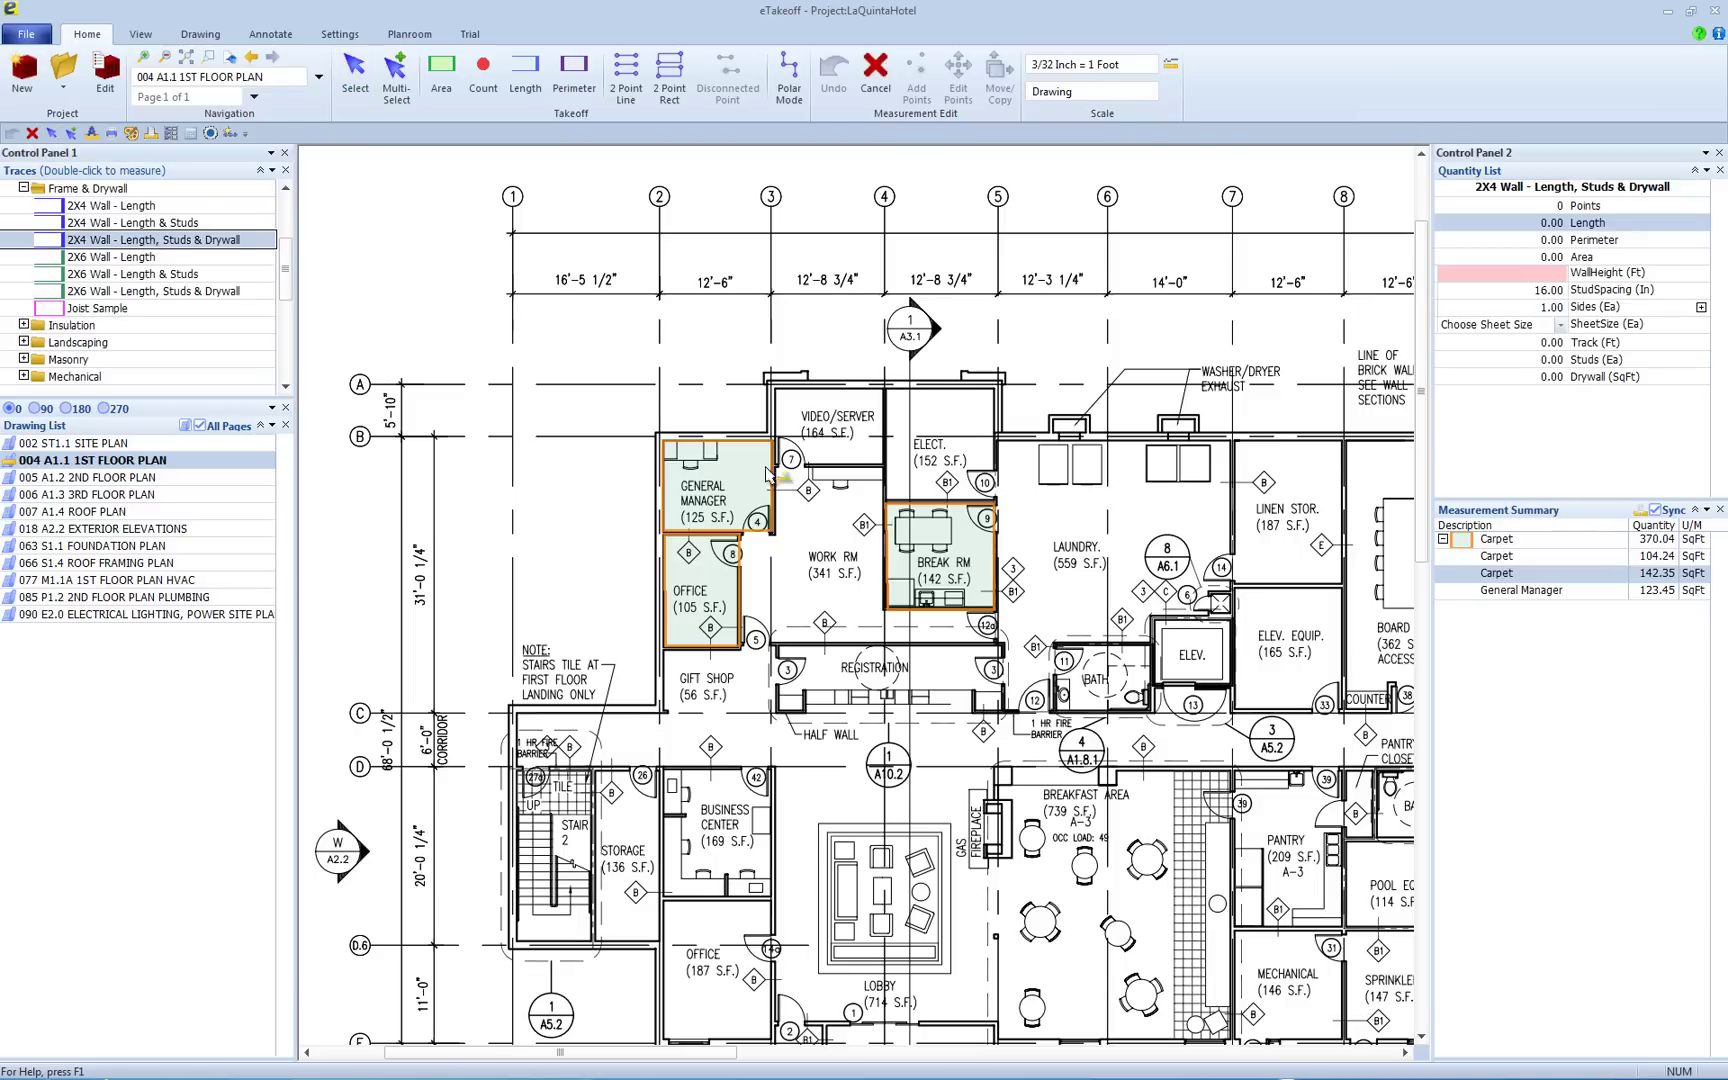
# Draw a 24.20 ft wall down gridline 4 and set its height to 12 ft.
pyautogui.click(887, 390)
pyautogui.click(884, 604)
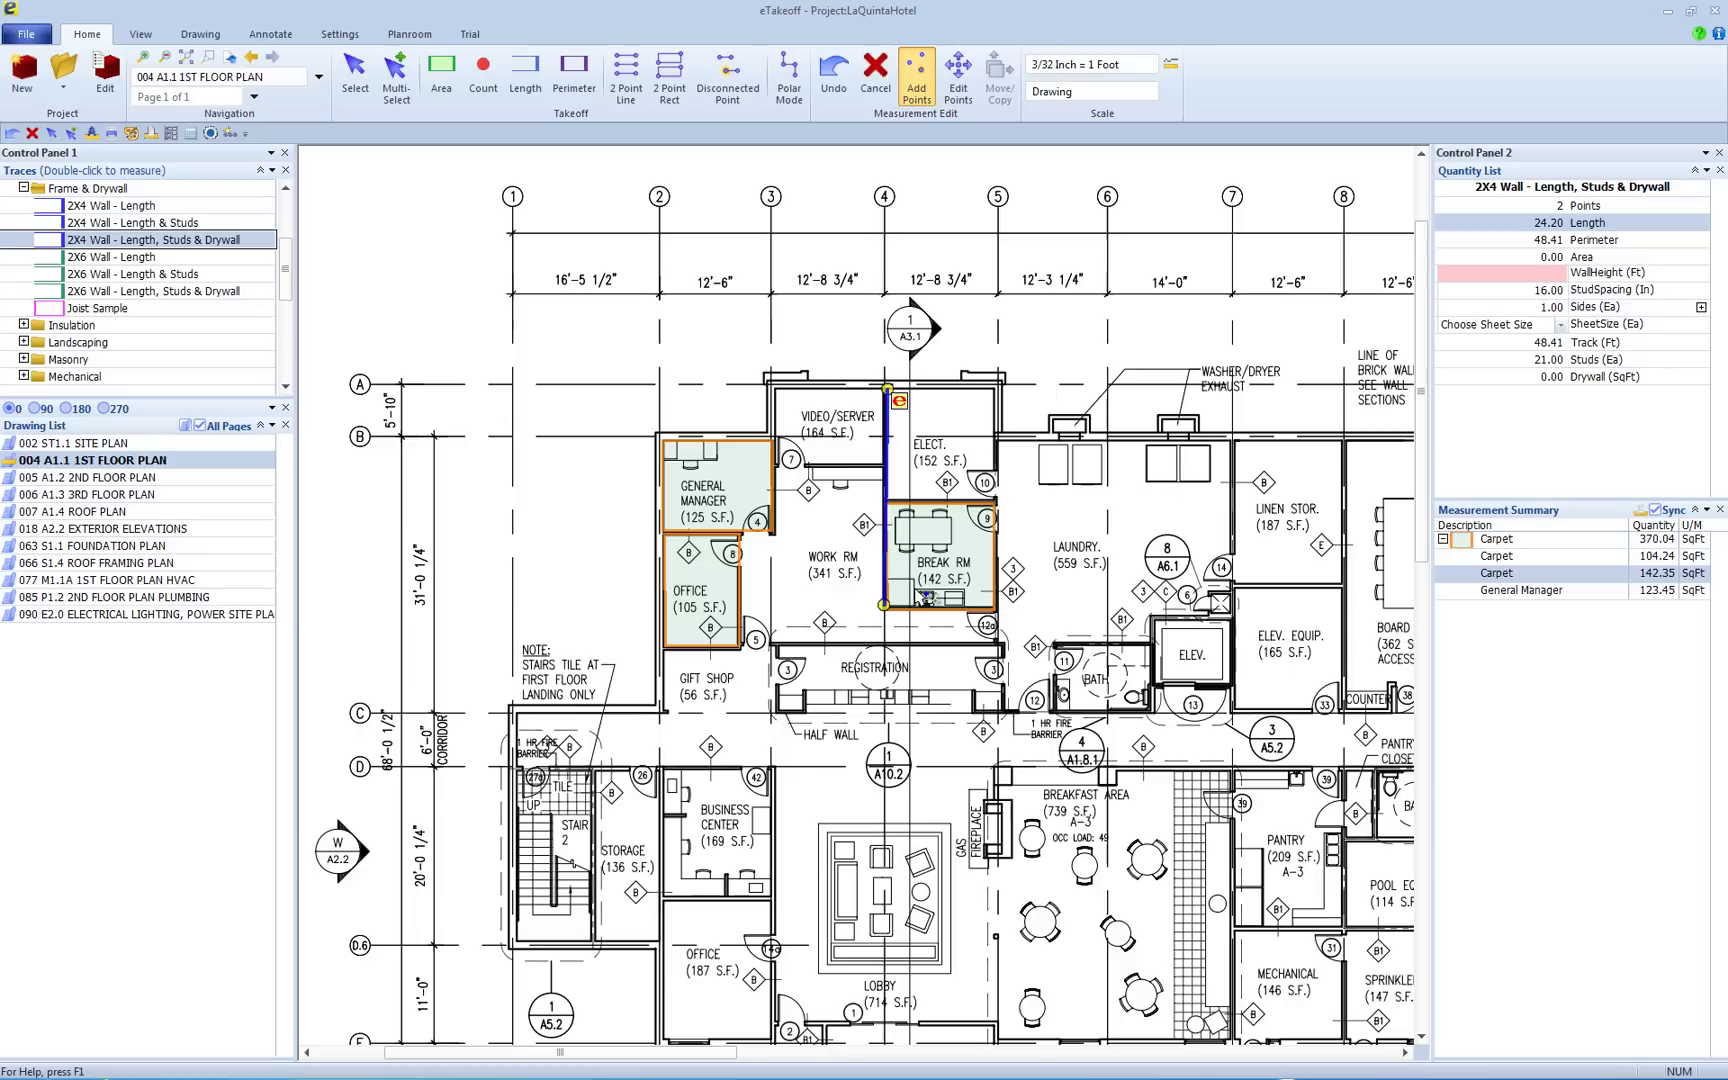
pyautogui.click(1559, 272)
pyautogui.write('12')
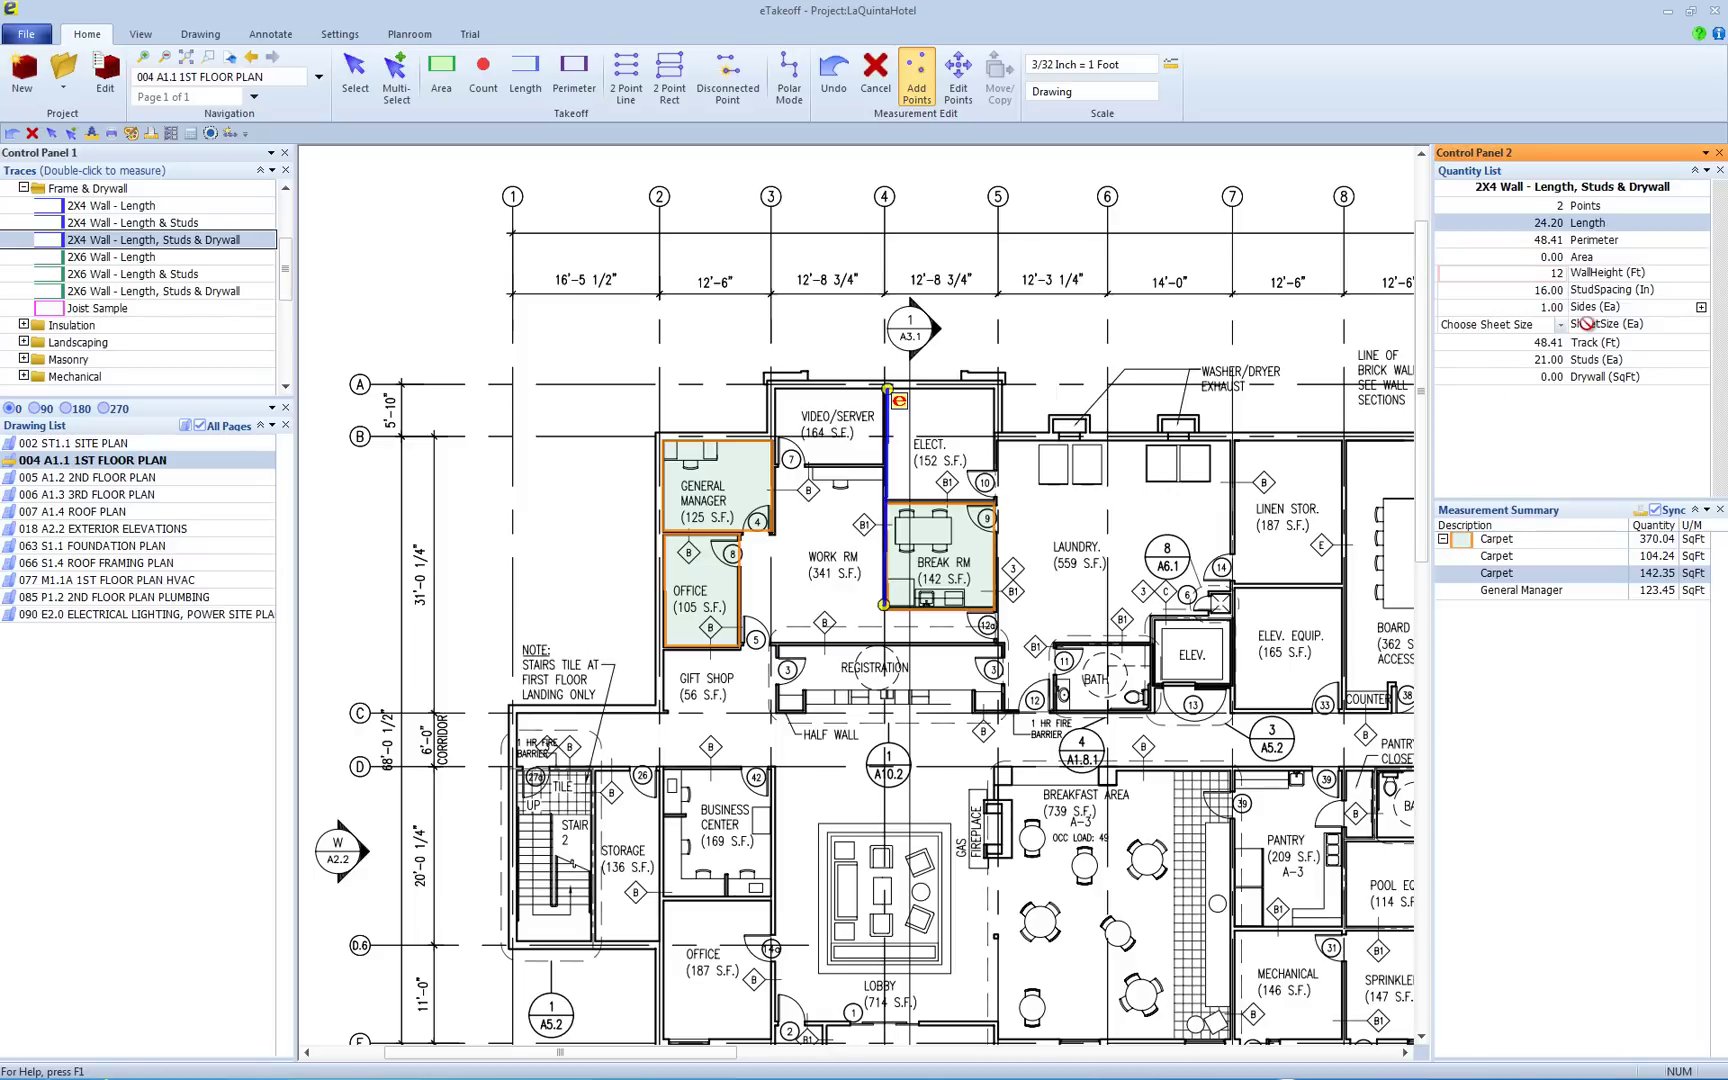
pyautogui.press('Return')
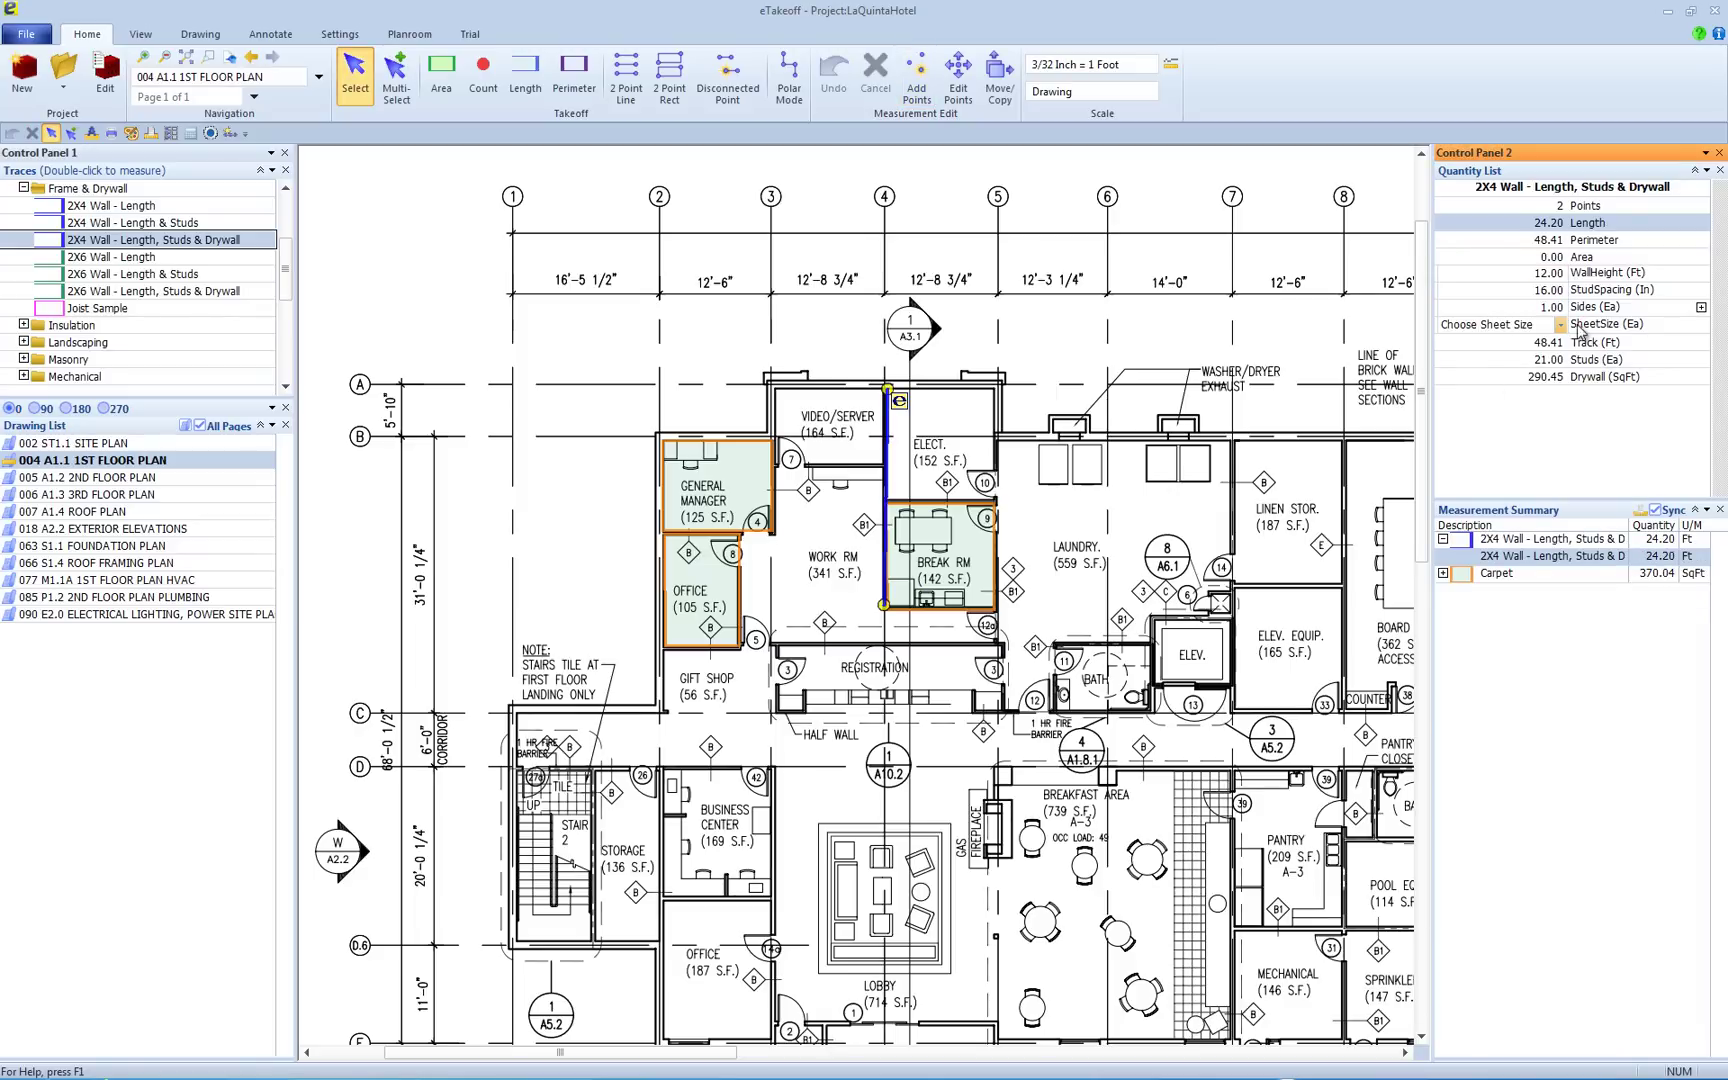
# Use 4 X 12 drywall sheets, giving 290.45 SqFt drywall and 7 sheets.
pyautogui.click(1560, 325)
pyautogui.click(1481, 383)
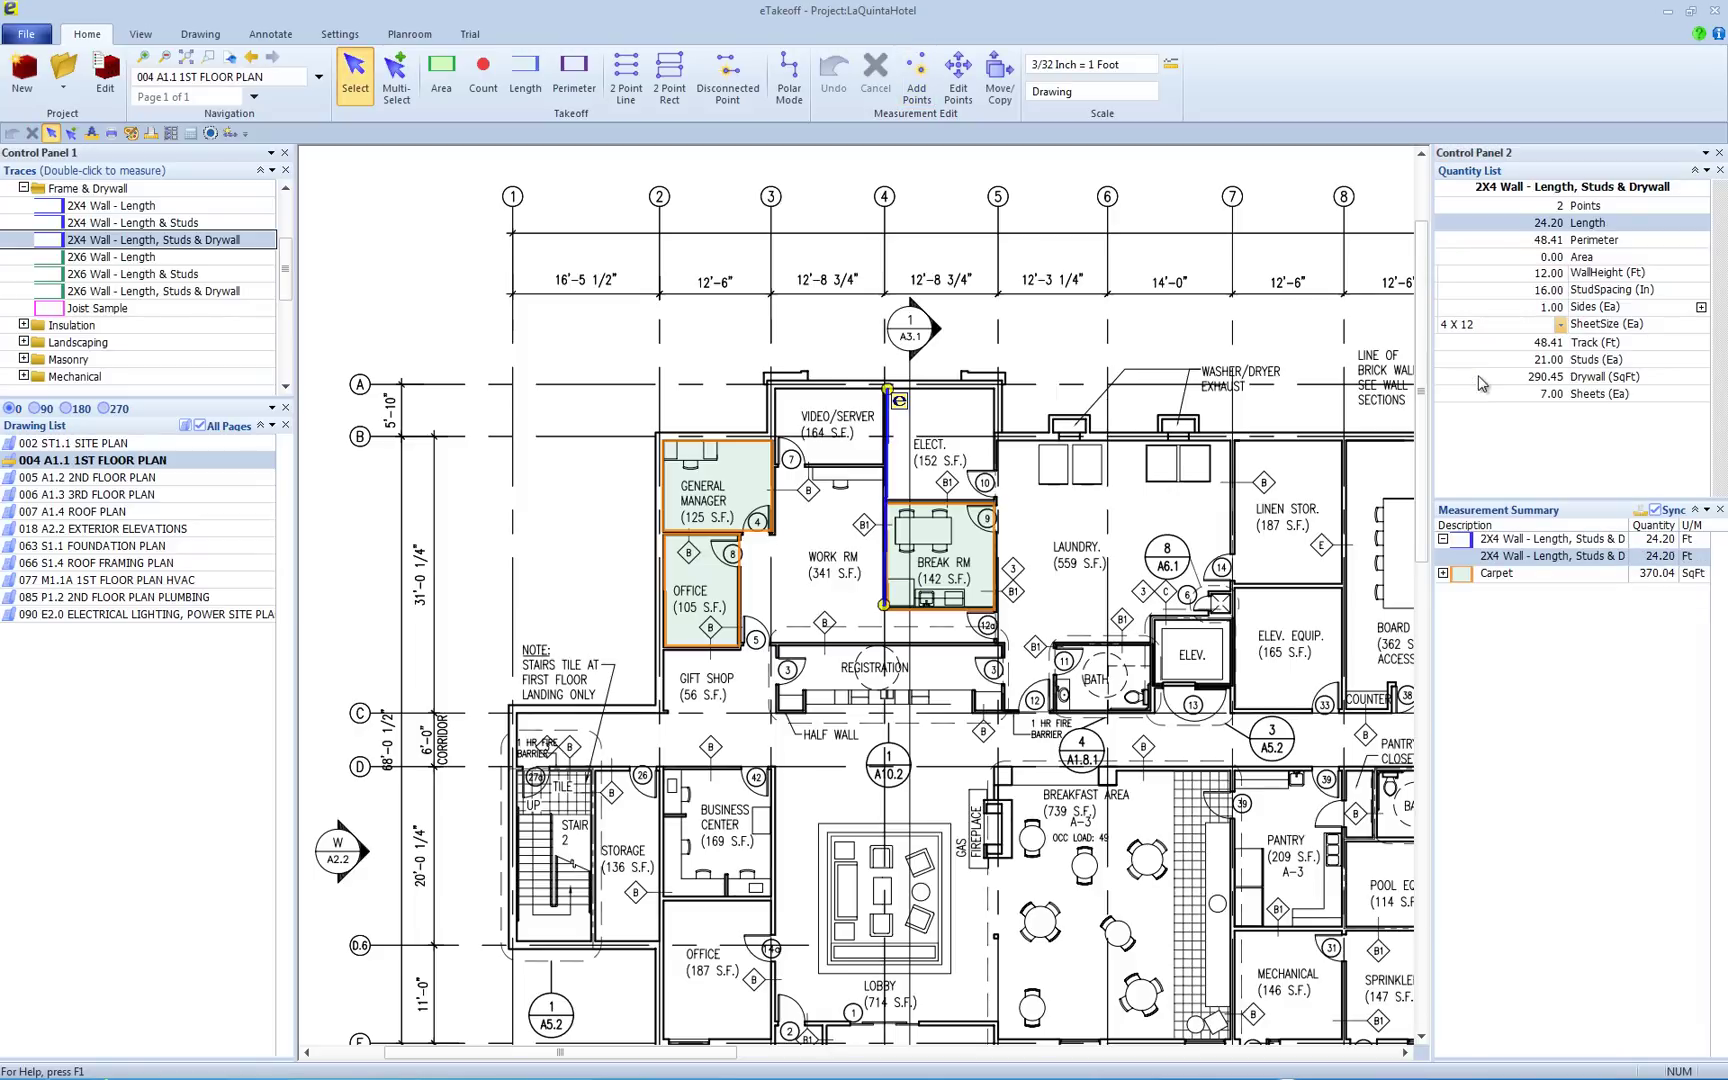
pyautogui.click(24, 188)
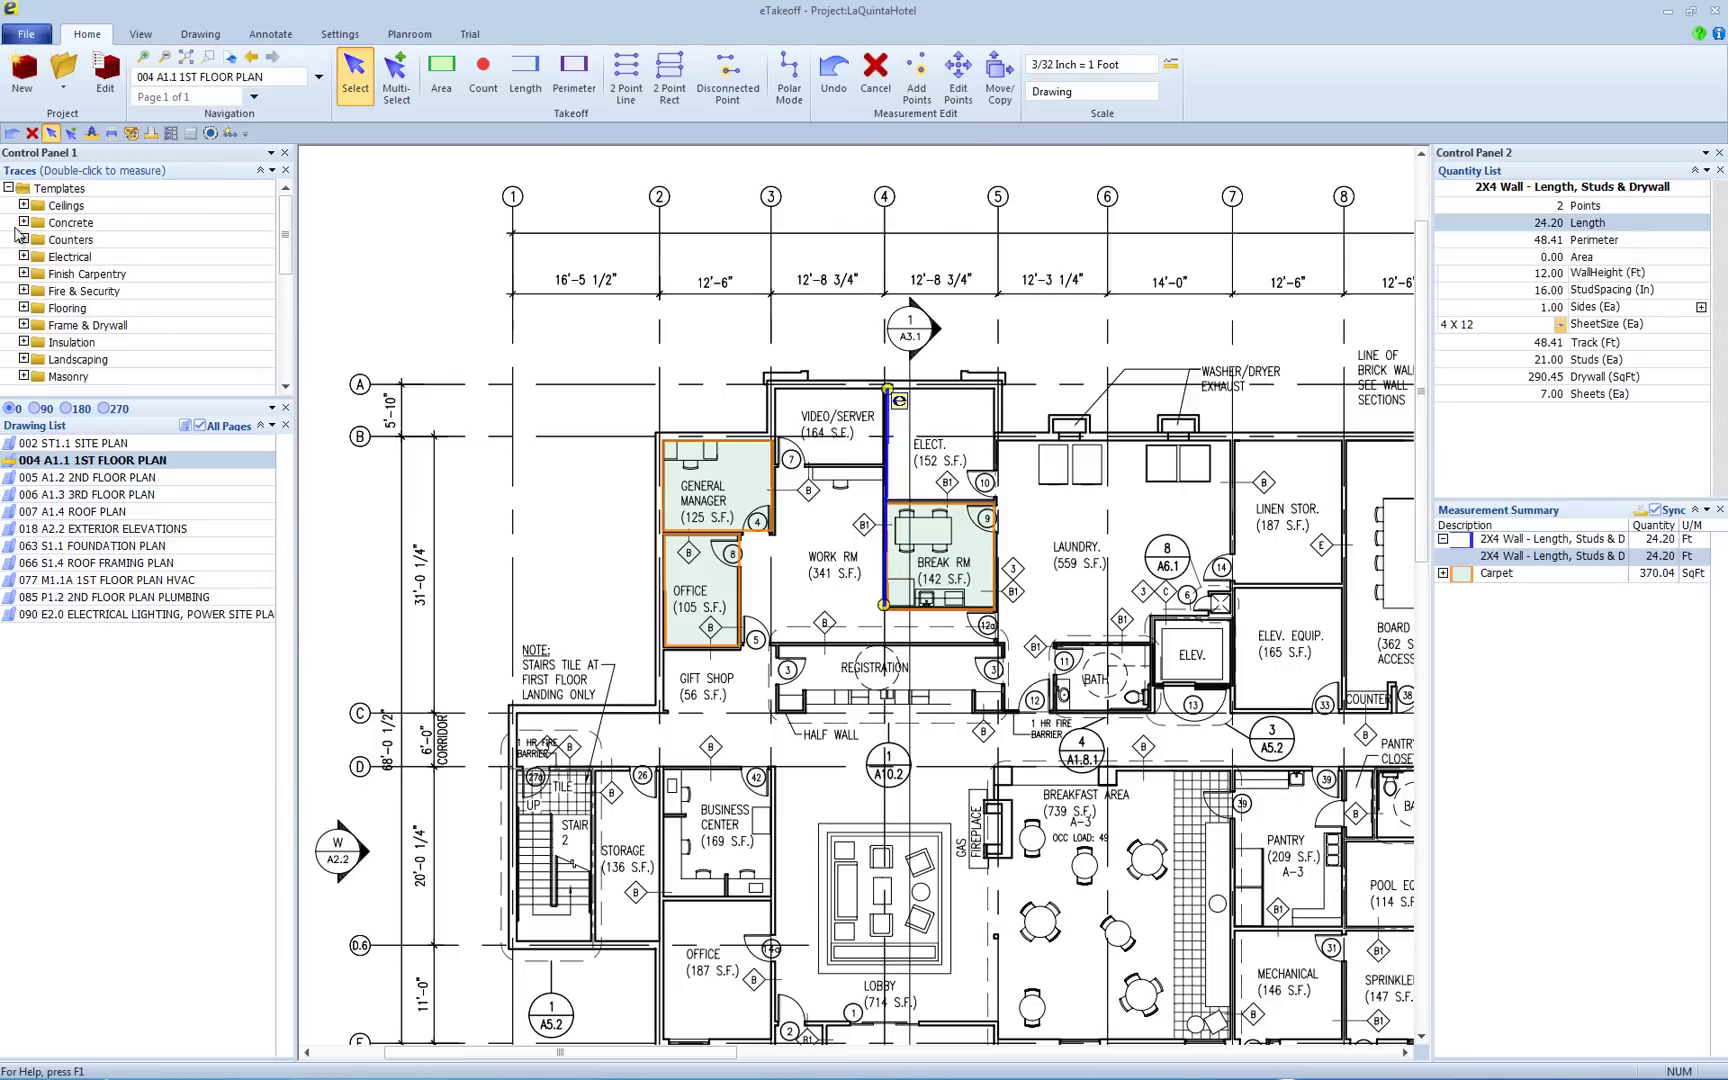
# Browse the Concrete and Flooring template folders, then collapse Templates to list only project traces.
pyautogui.click(24, 222)
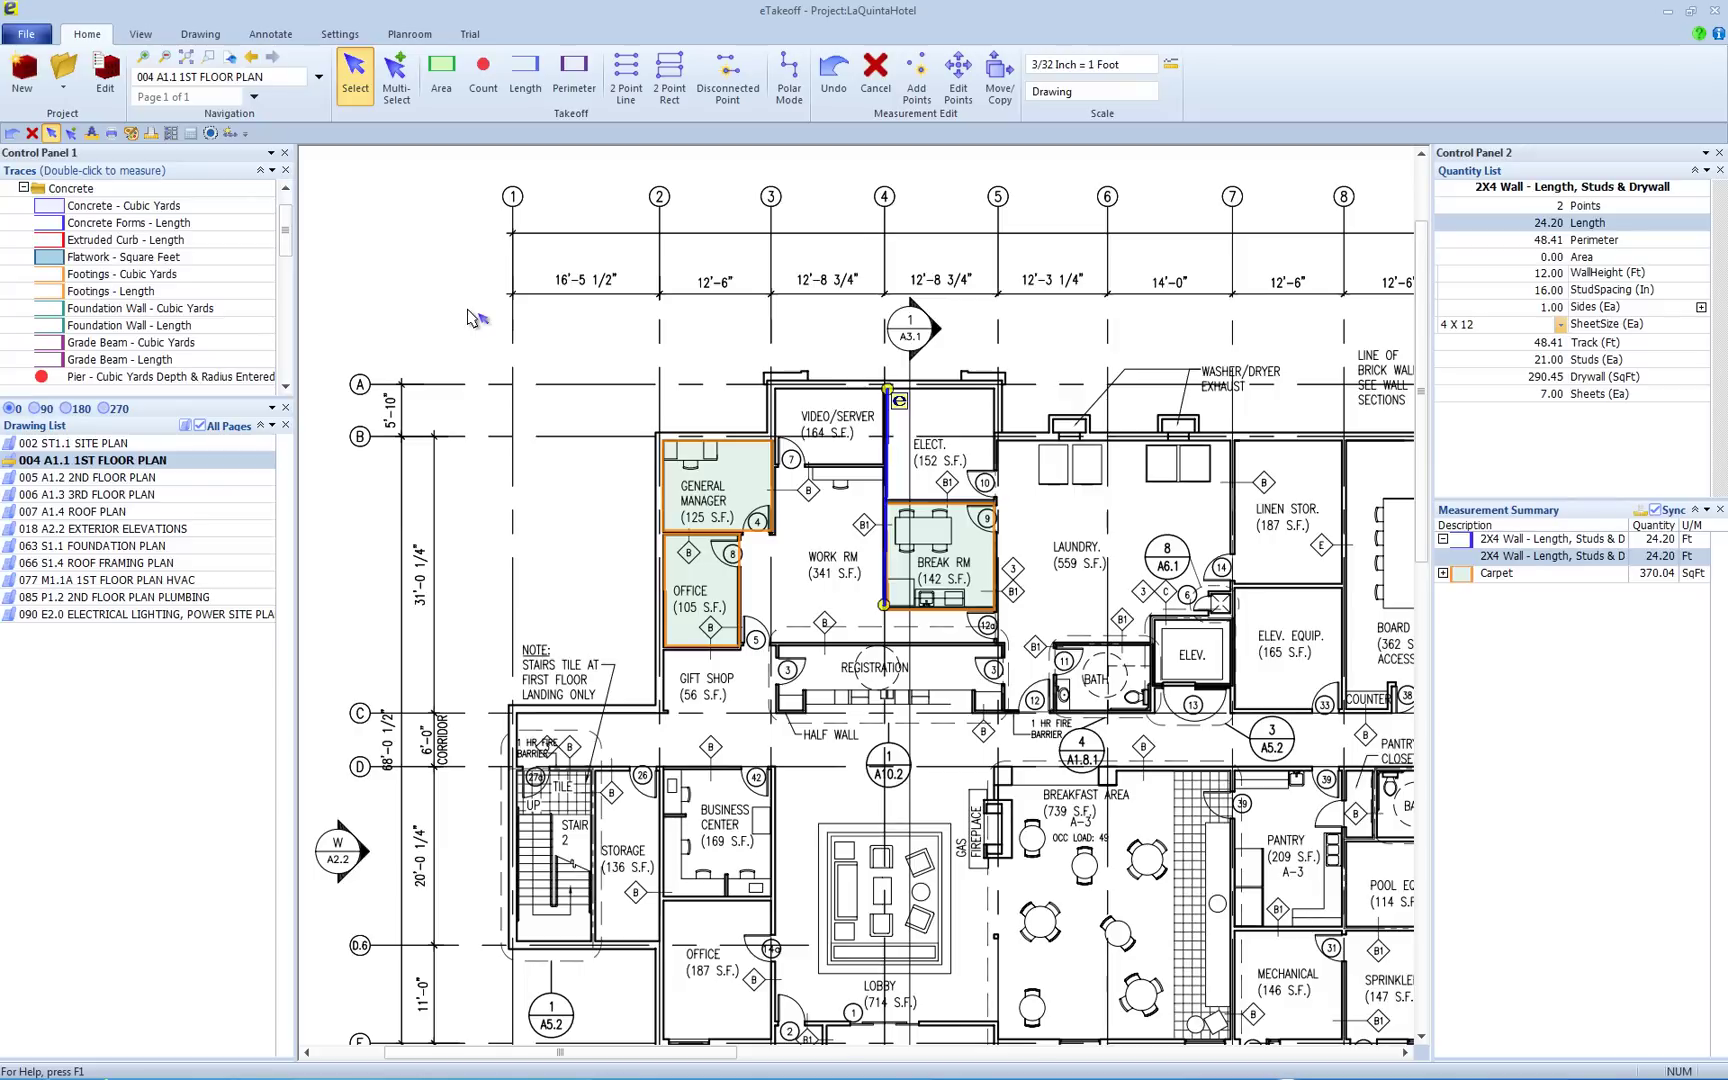
pyautogui.click(23, 189)
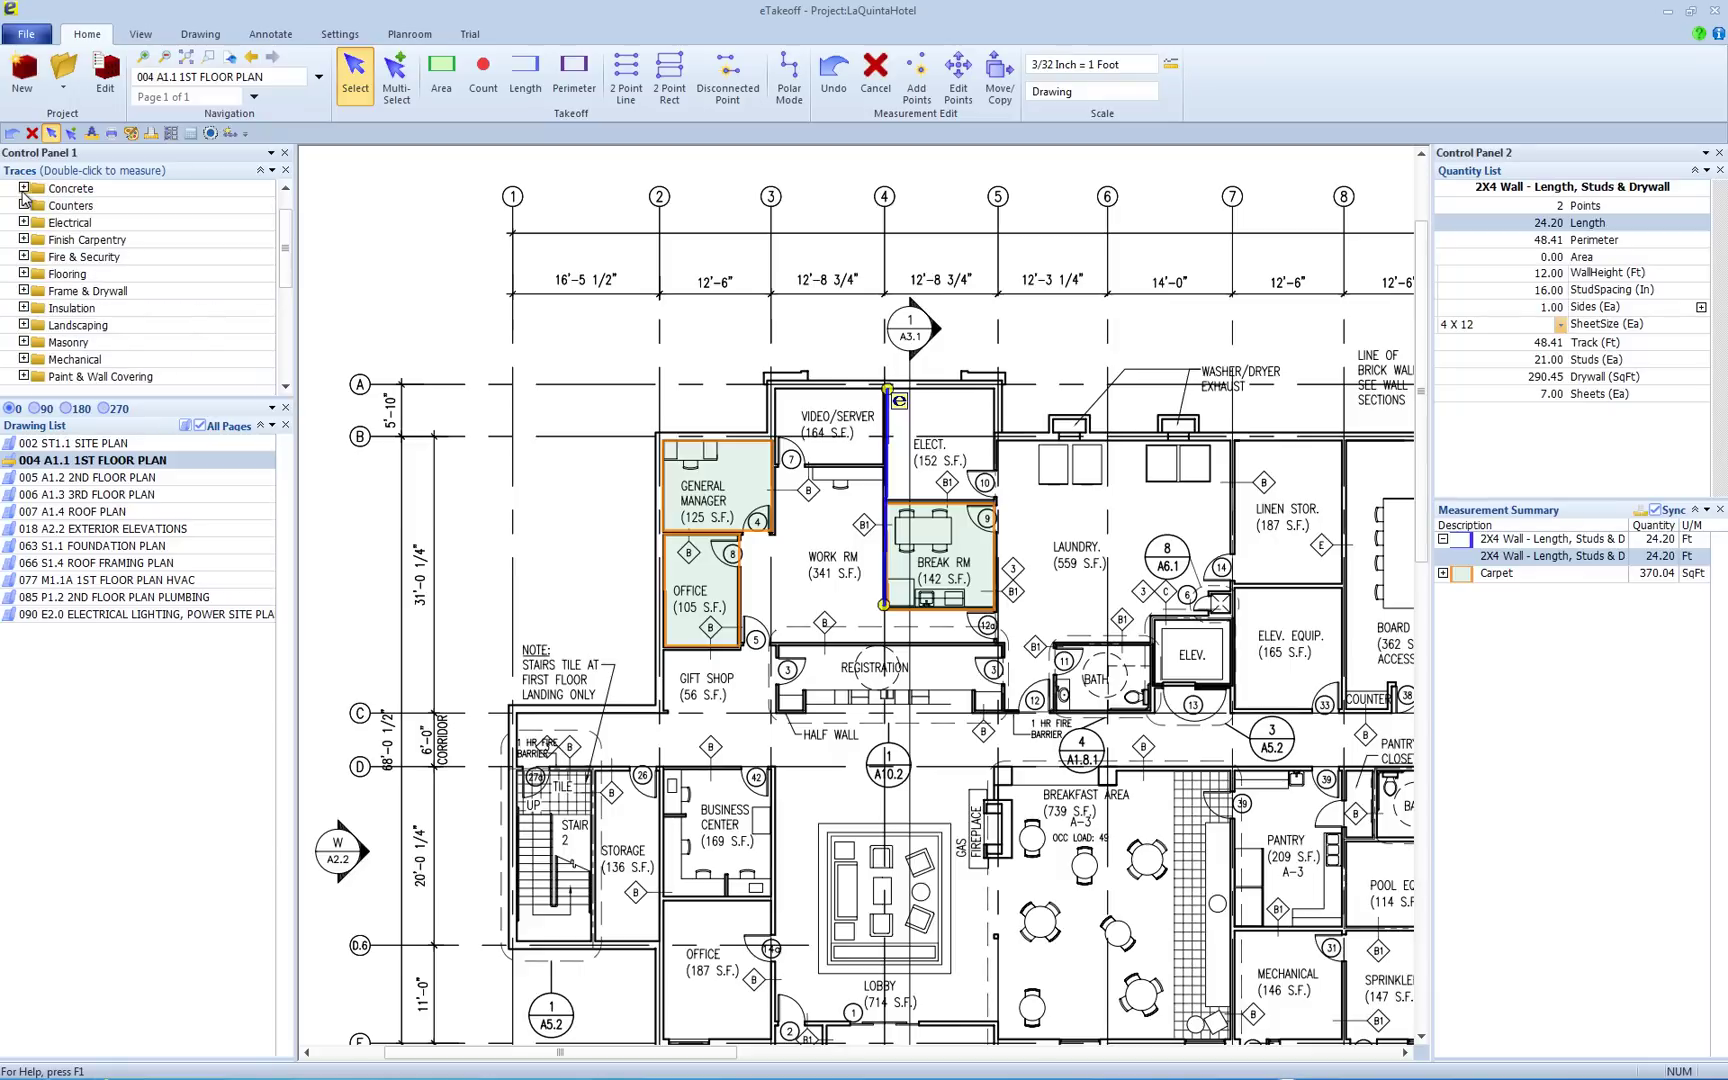
pyautogui.click(24, 275)
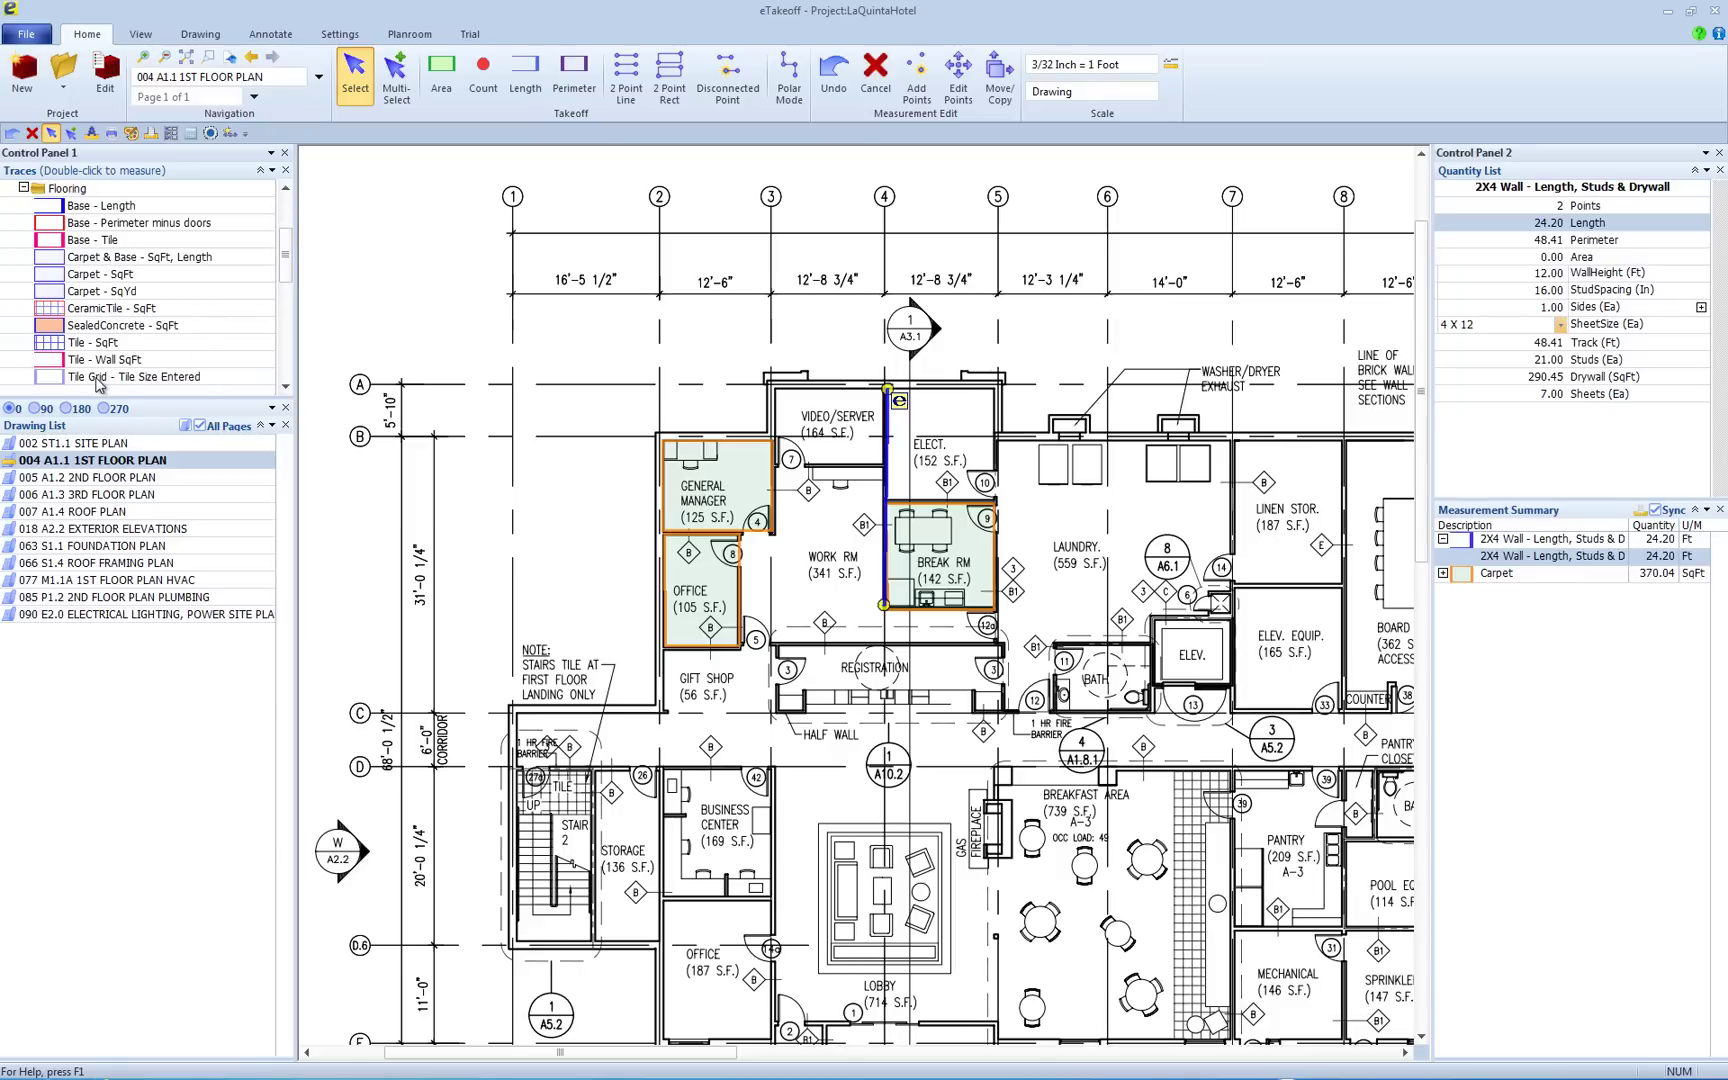
pyautogui.click(24, 189)
pyautogui.scroll(3, 22, 199)
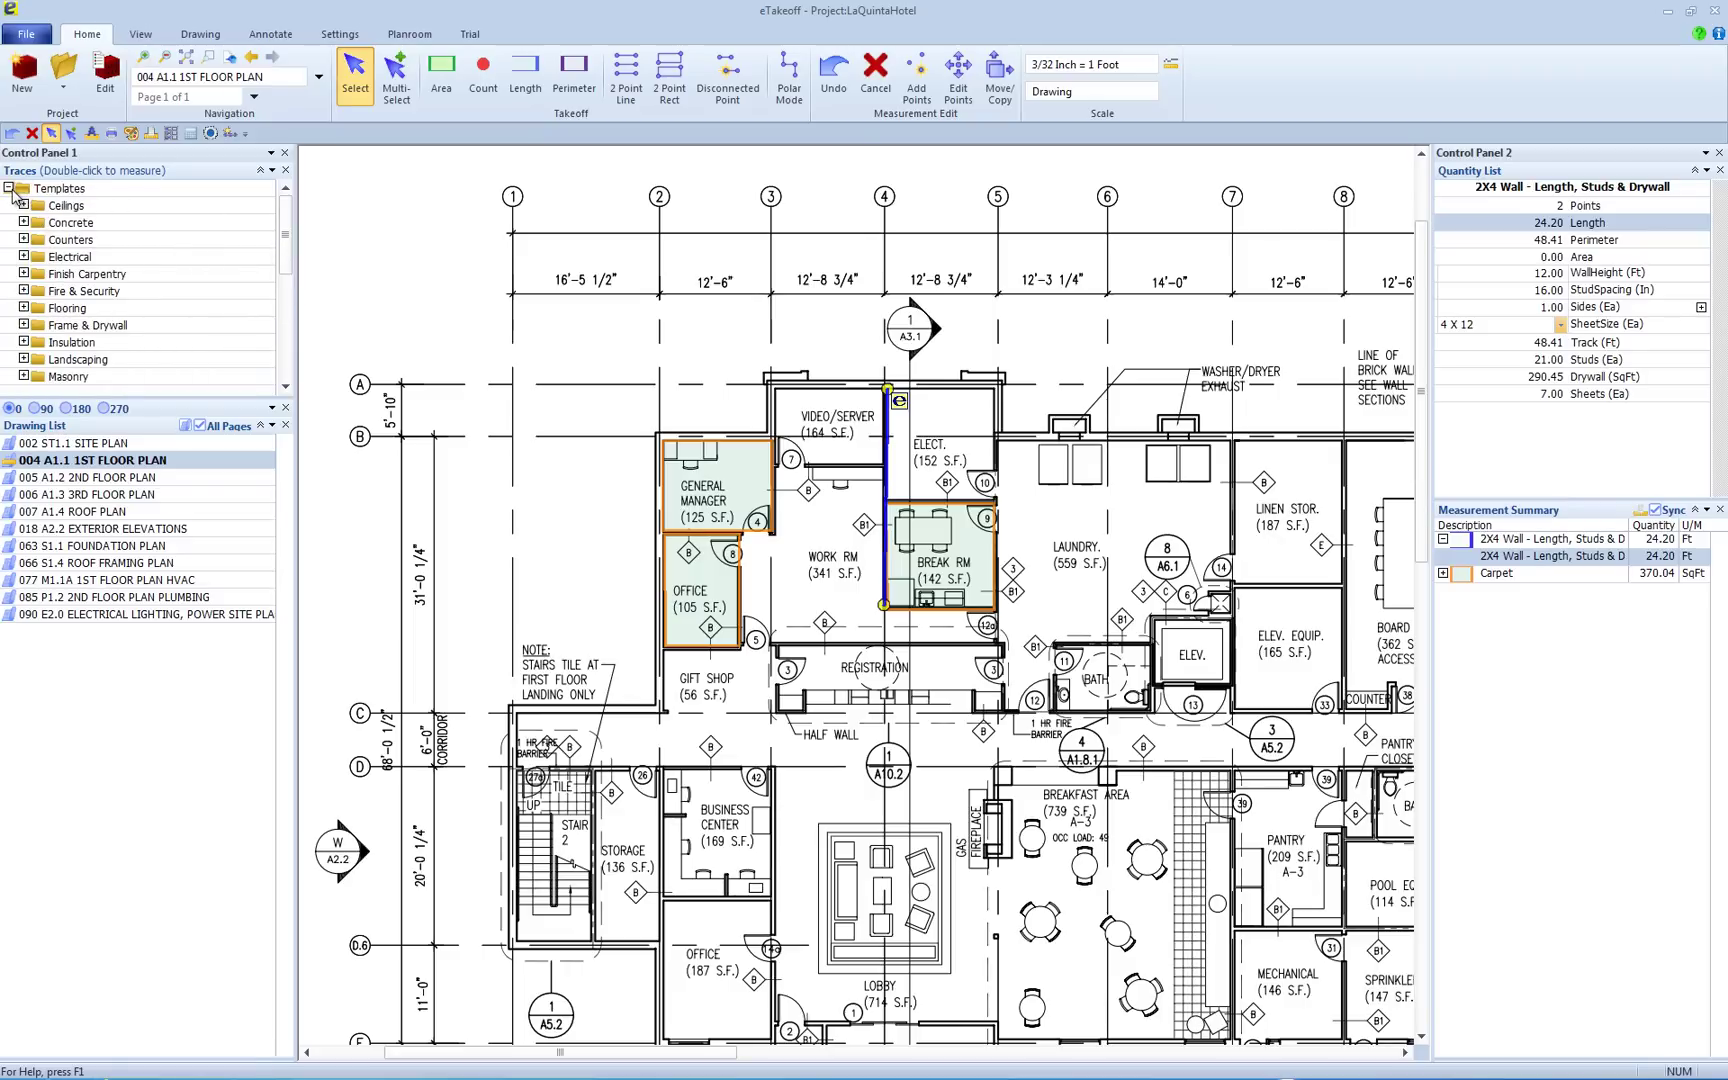
pyautogui.click(9, 188)
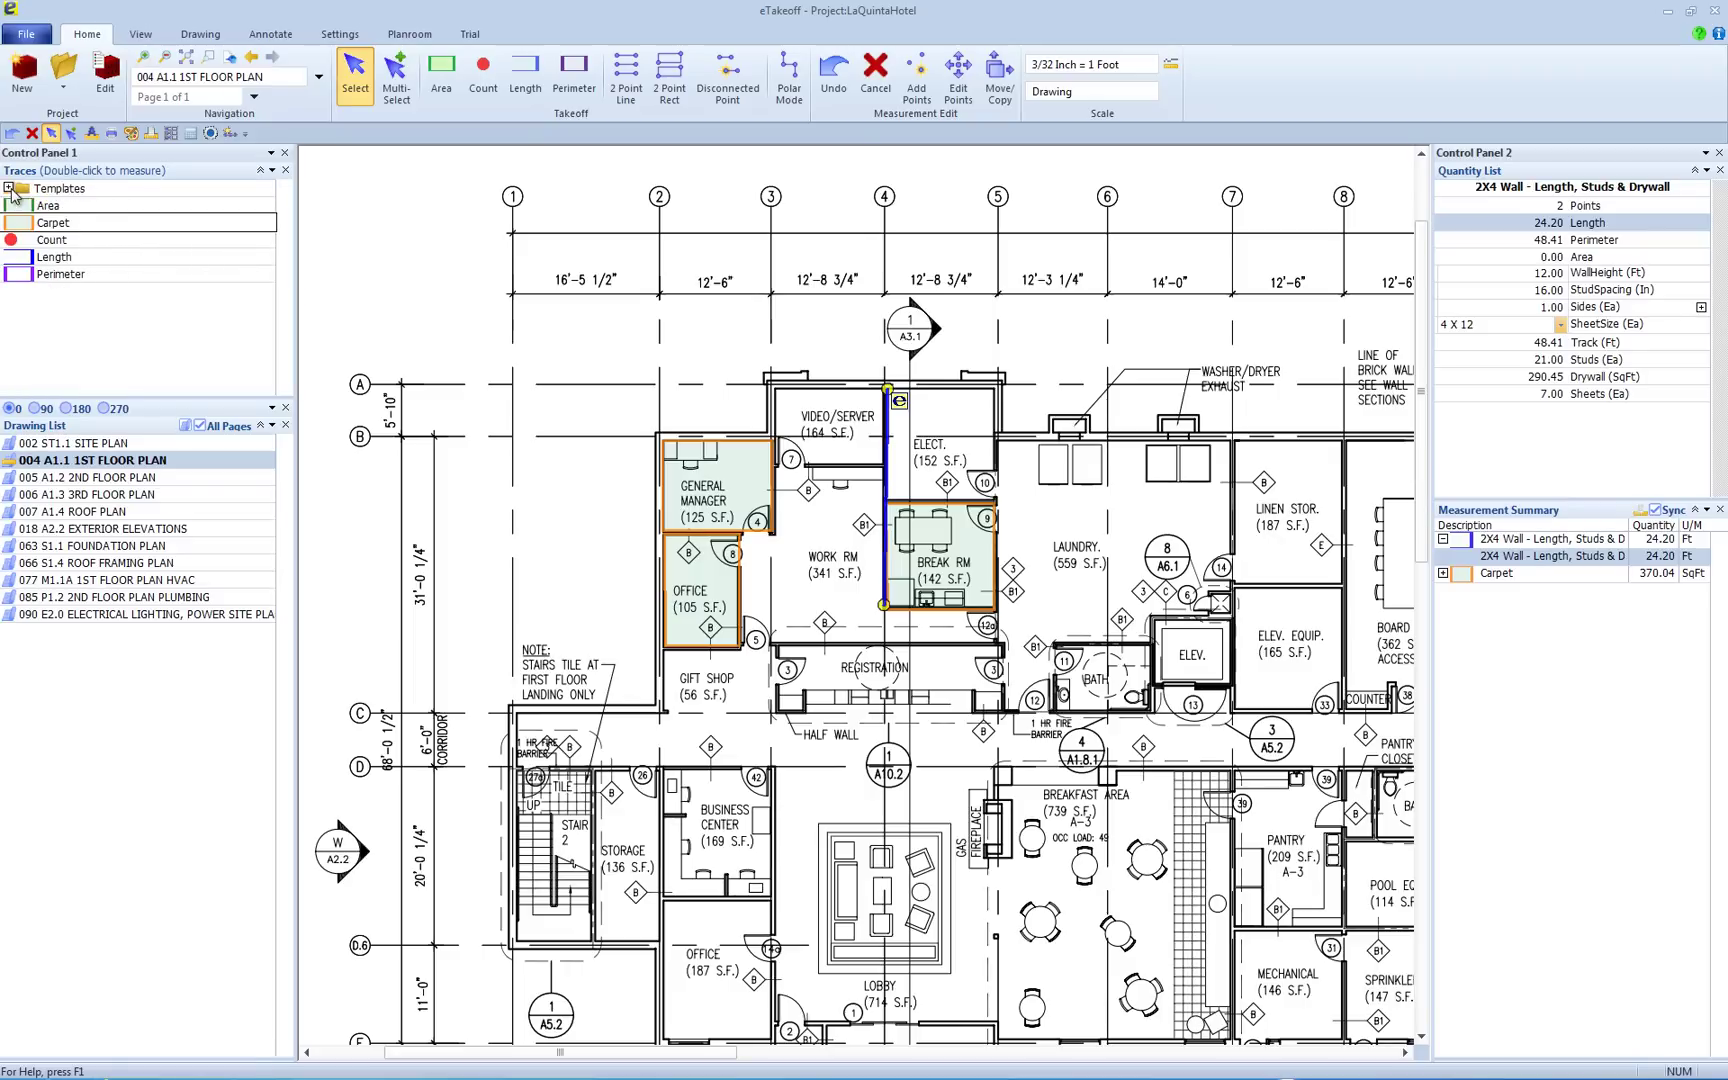
# Review the Break RM and General Manager Carpet entries and display the four-item Measurement List.
pyautogui.click(539, 345)
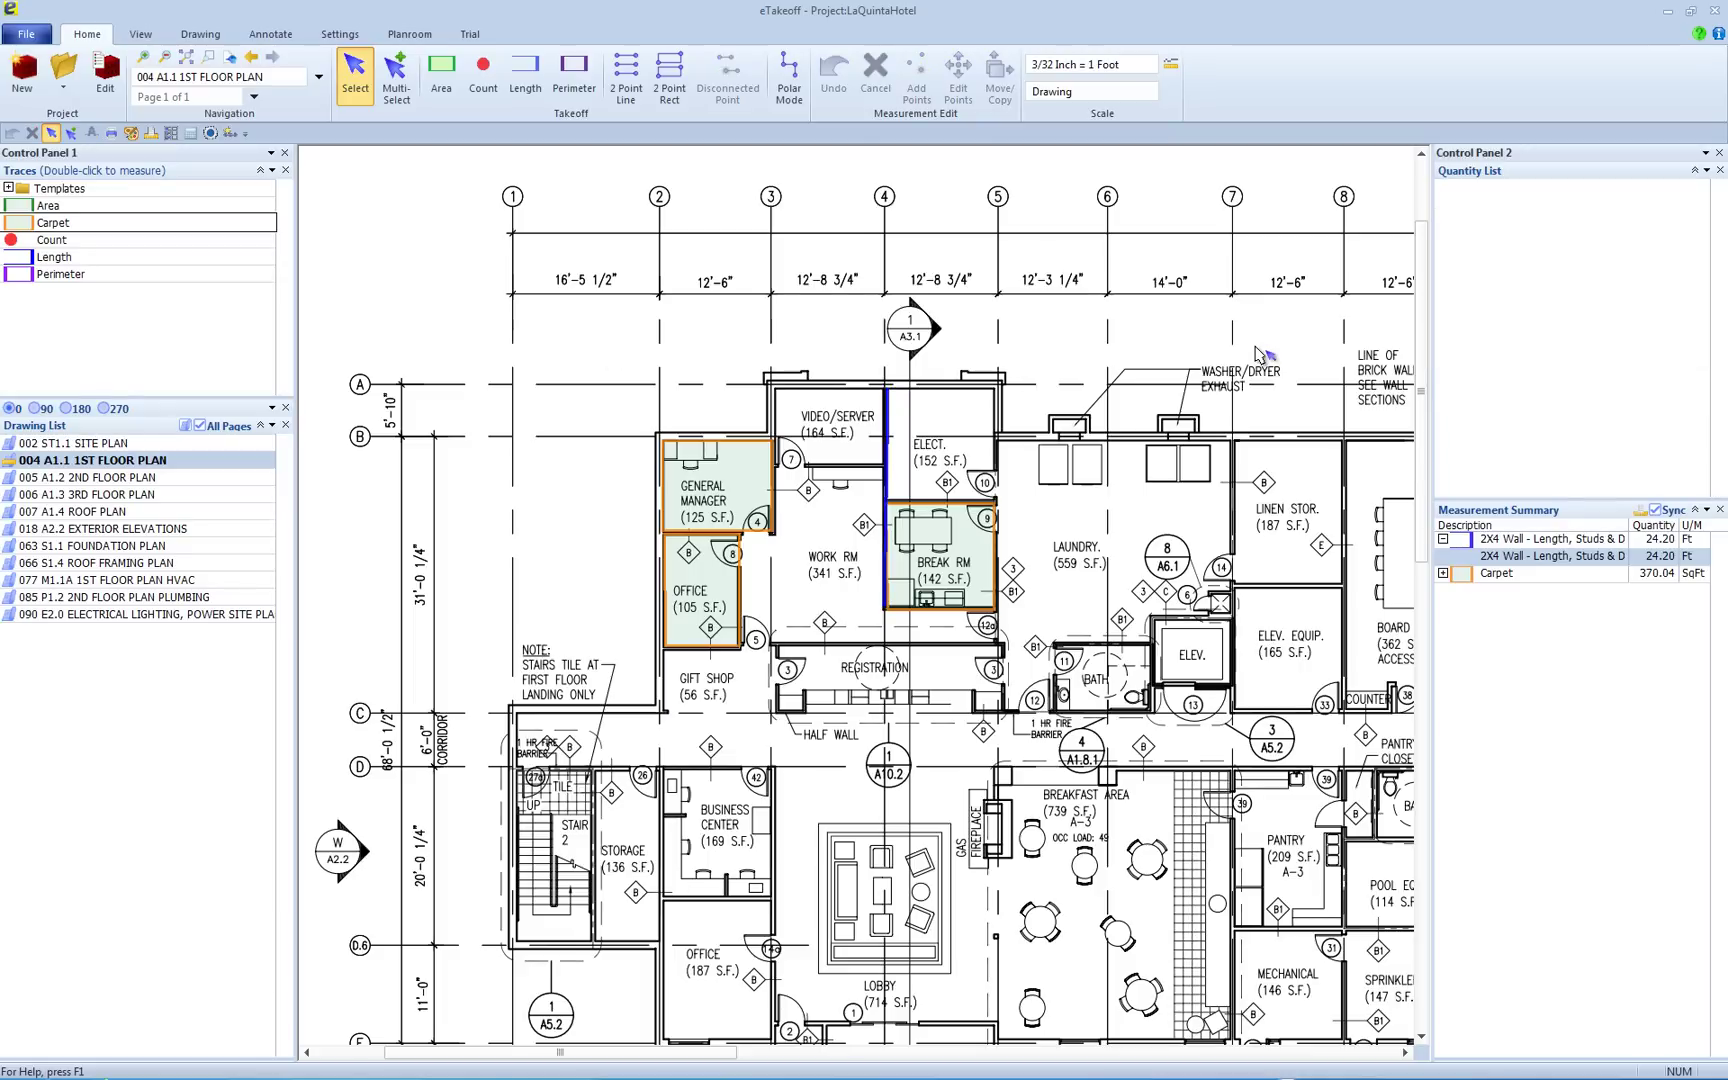
pyautogui.click(1443, 573)
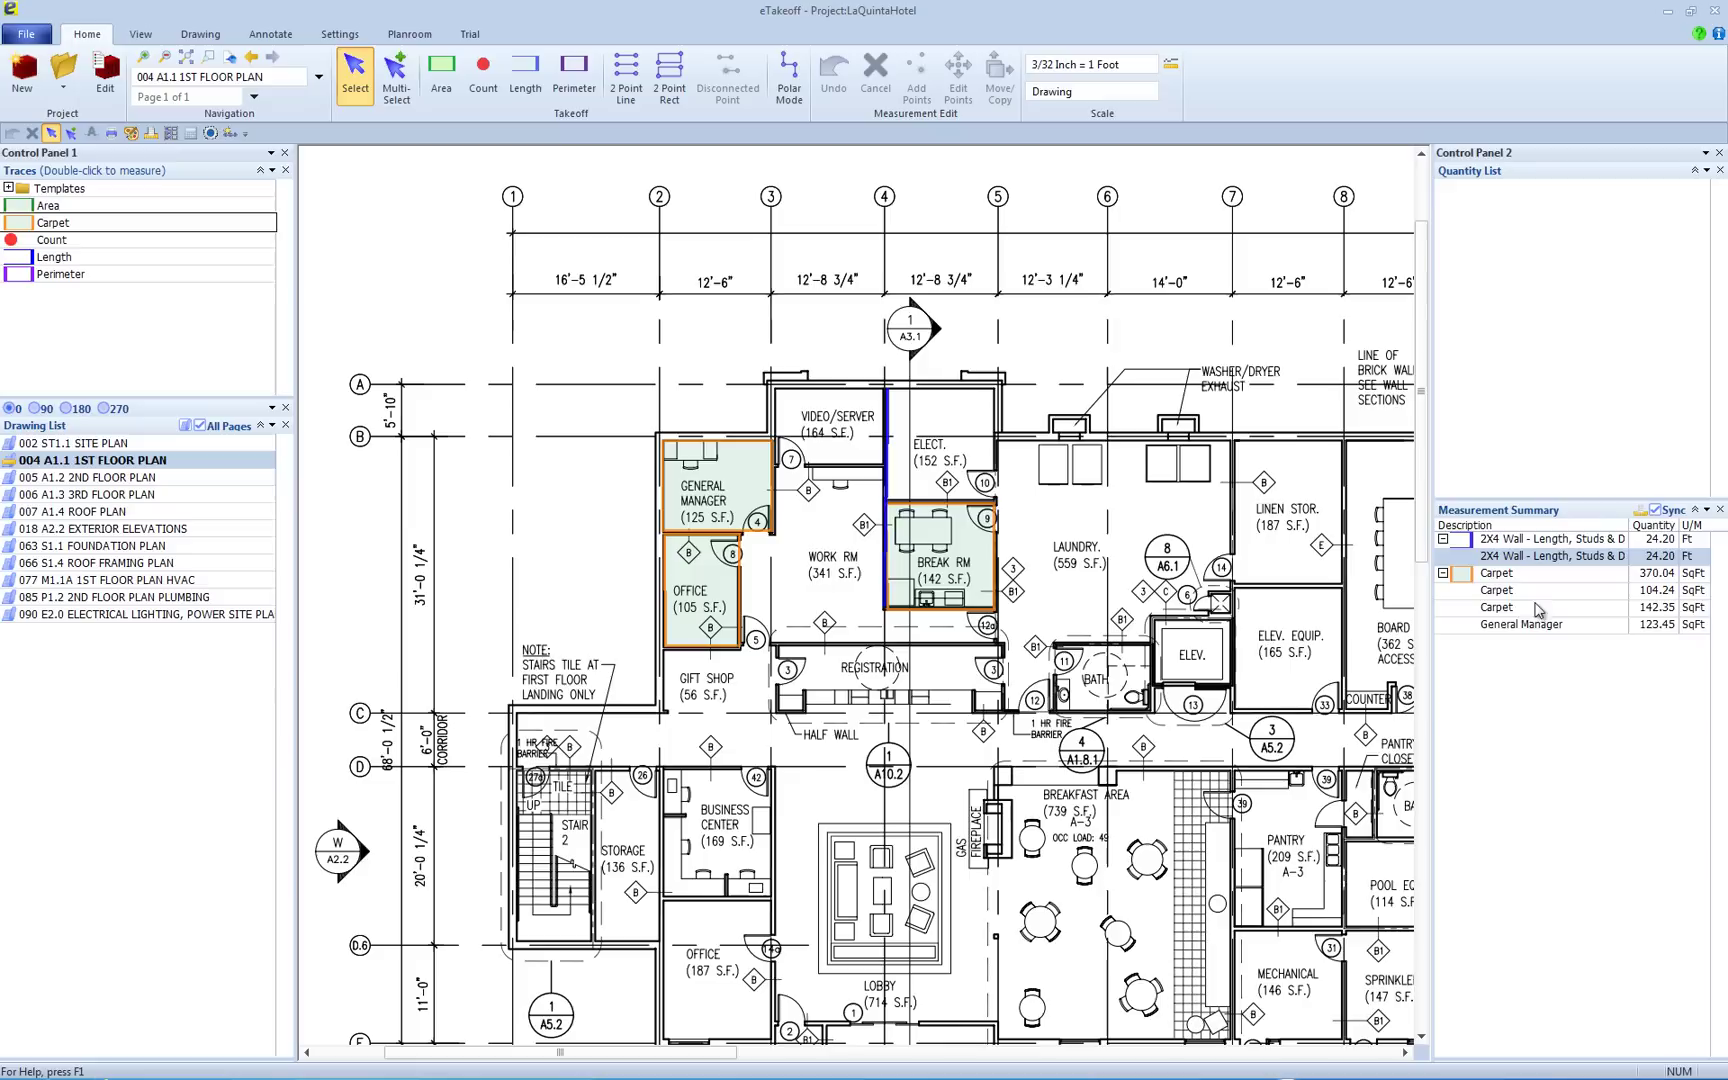
pyautogui.click(1504, 590)
pyautogui.click(1505, 592)
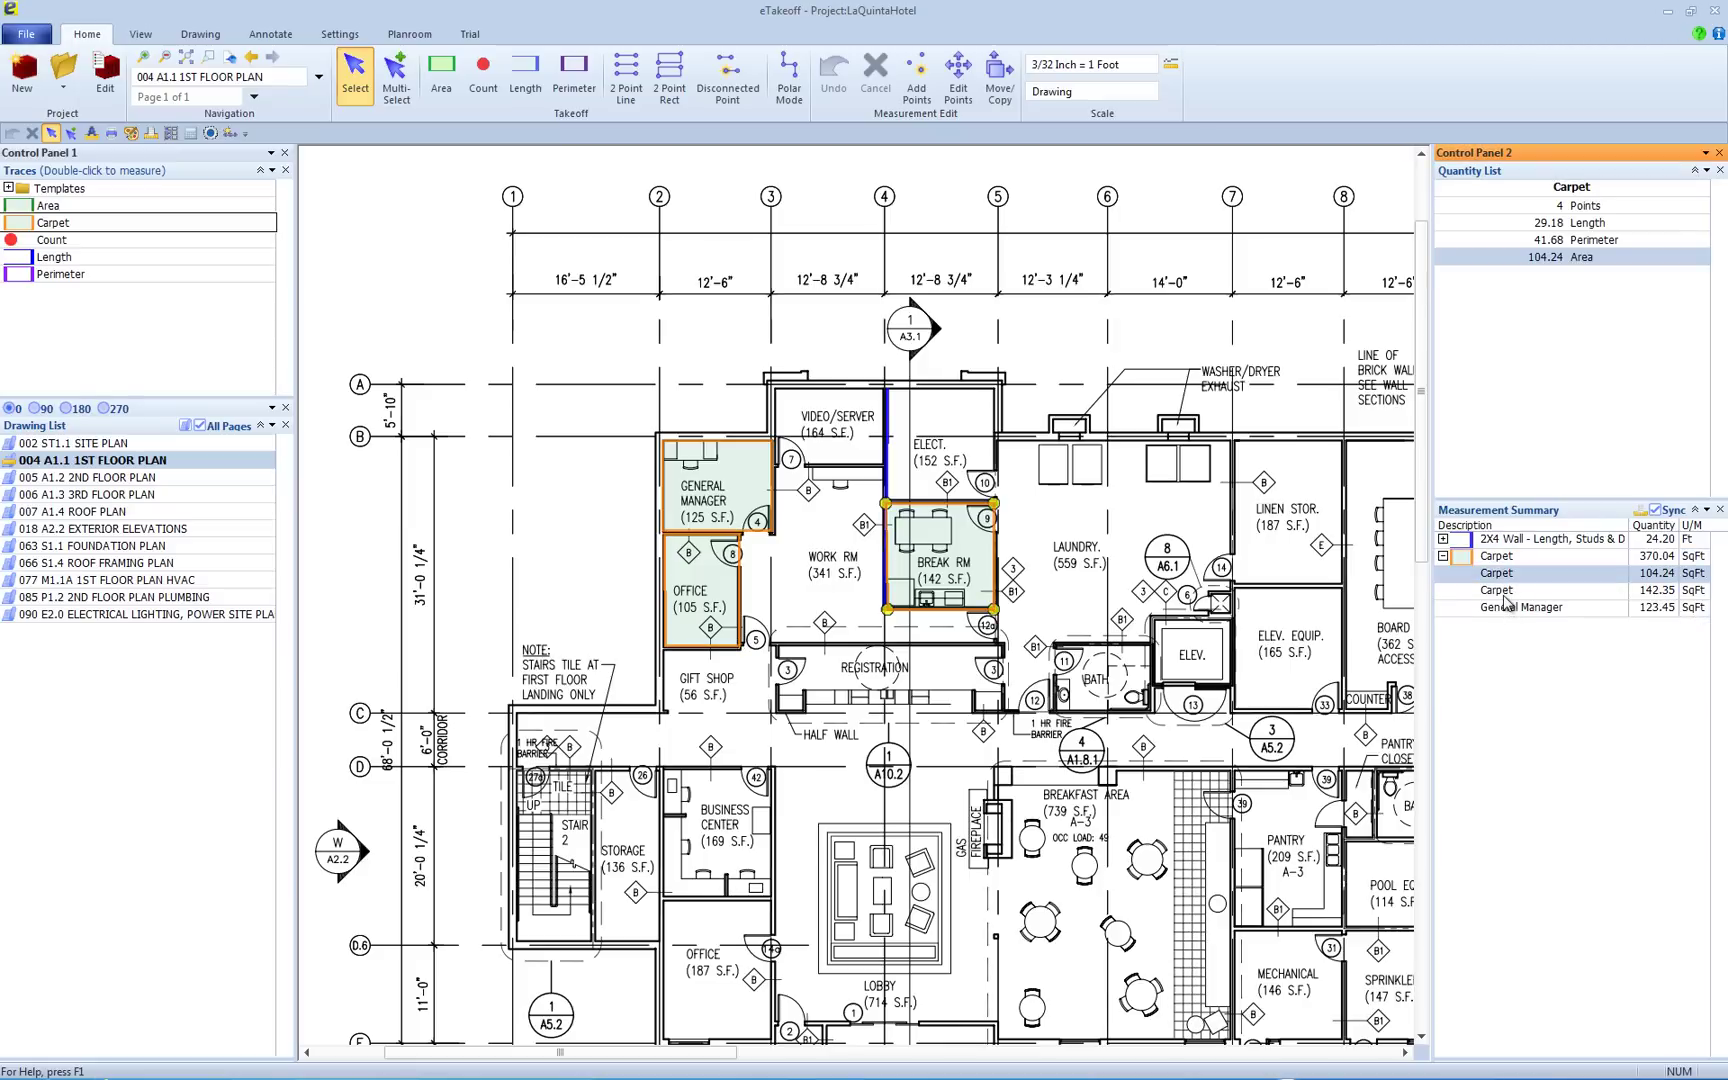
pyautogui.click(1510, 612)
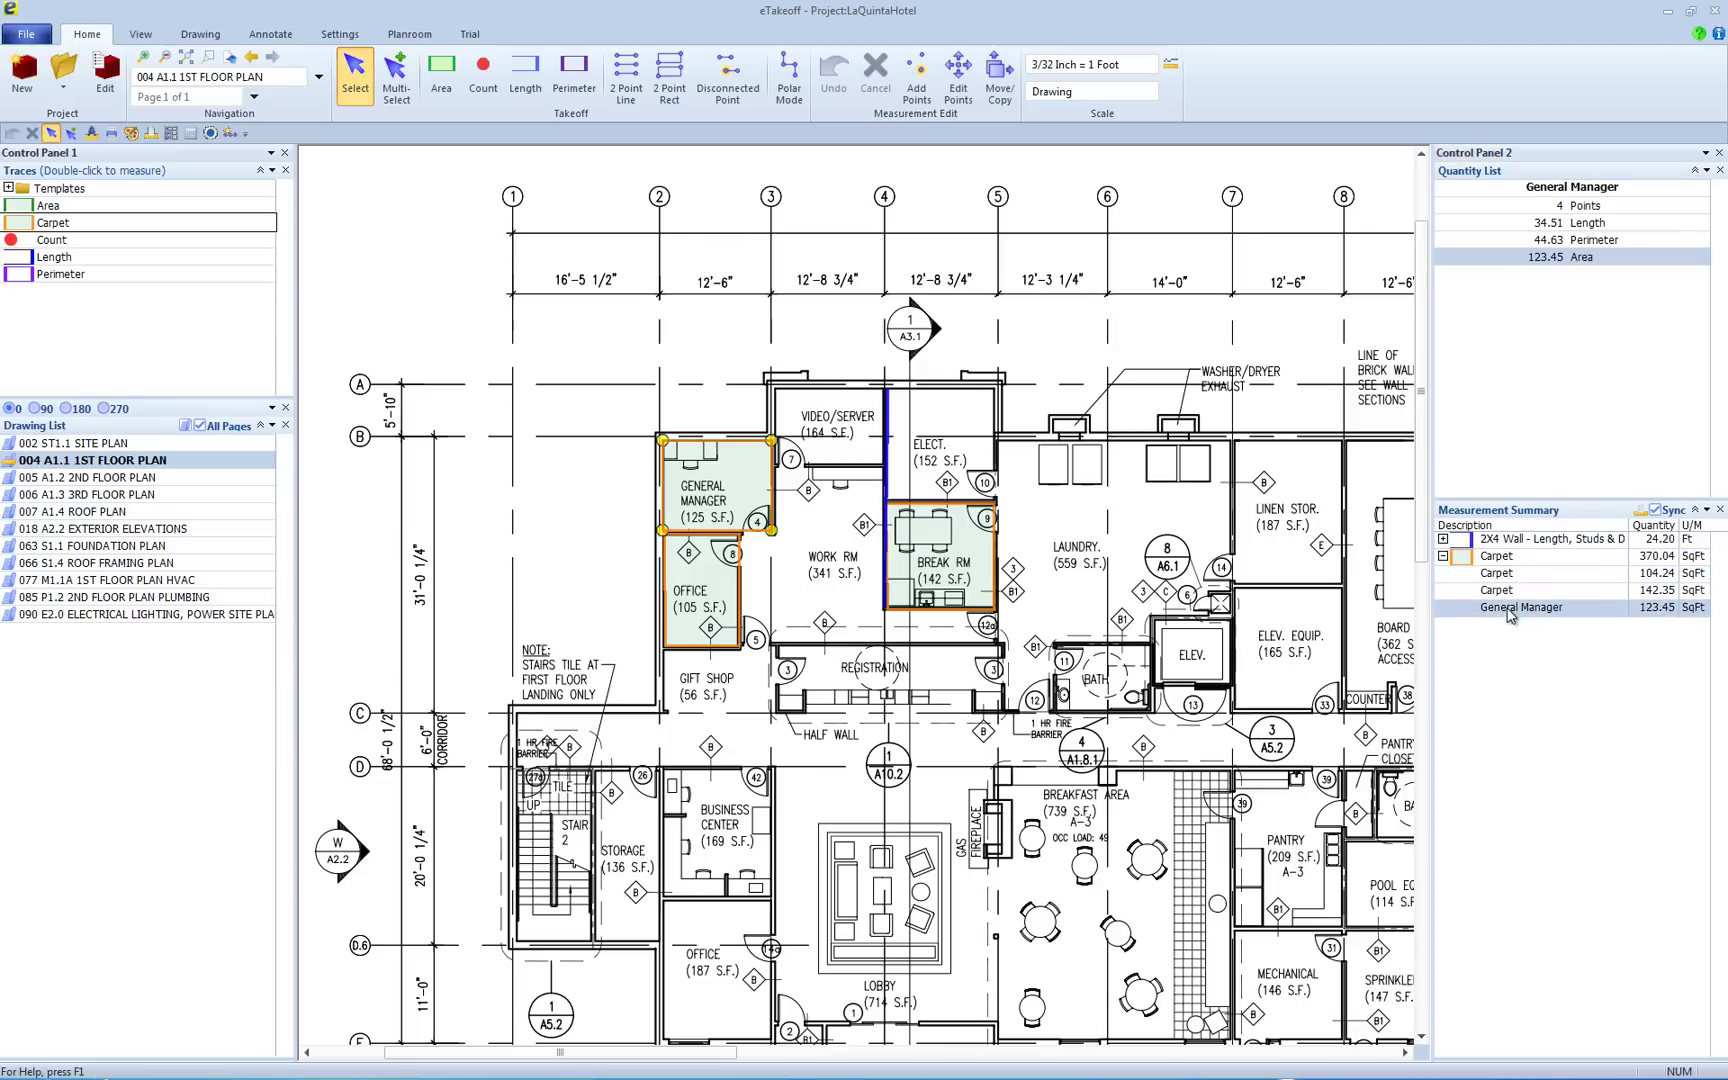
pyautogui.click(1641, 516)
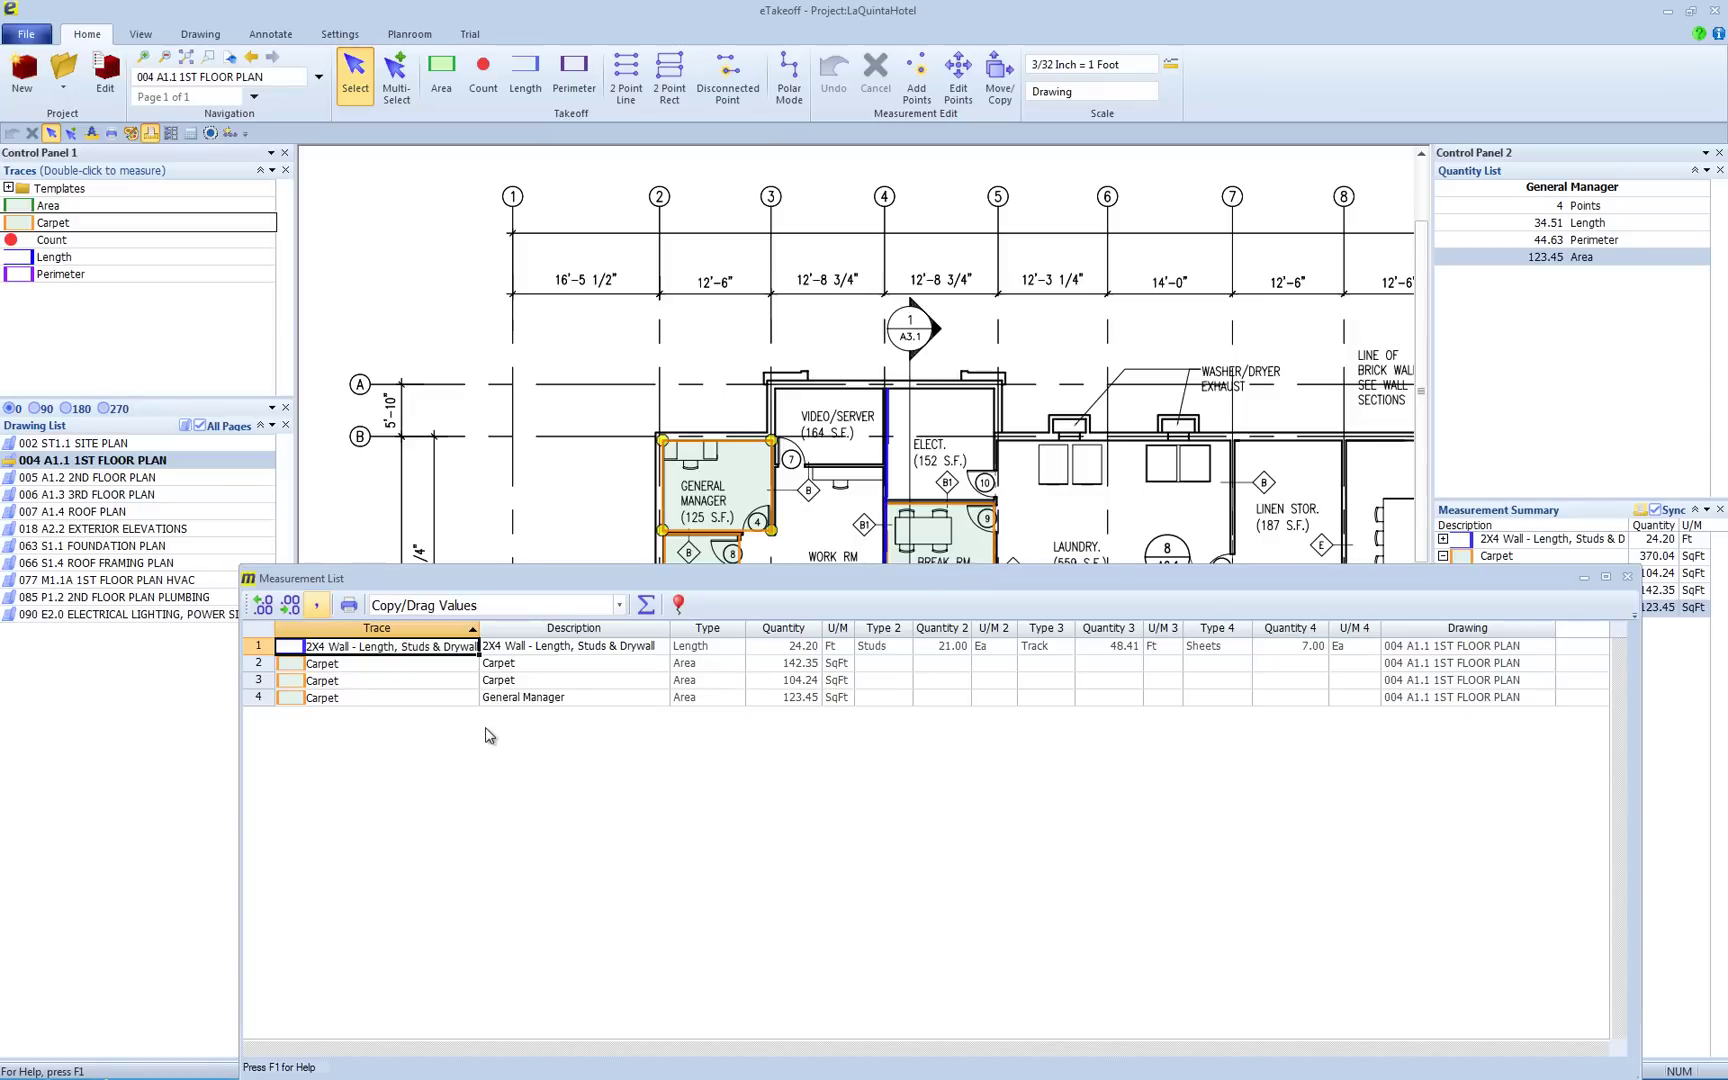
# Show totals in the Measurement List, with Carpet Total 370.04, then close the list.
pyautogui.click(645, 605)
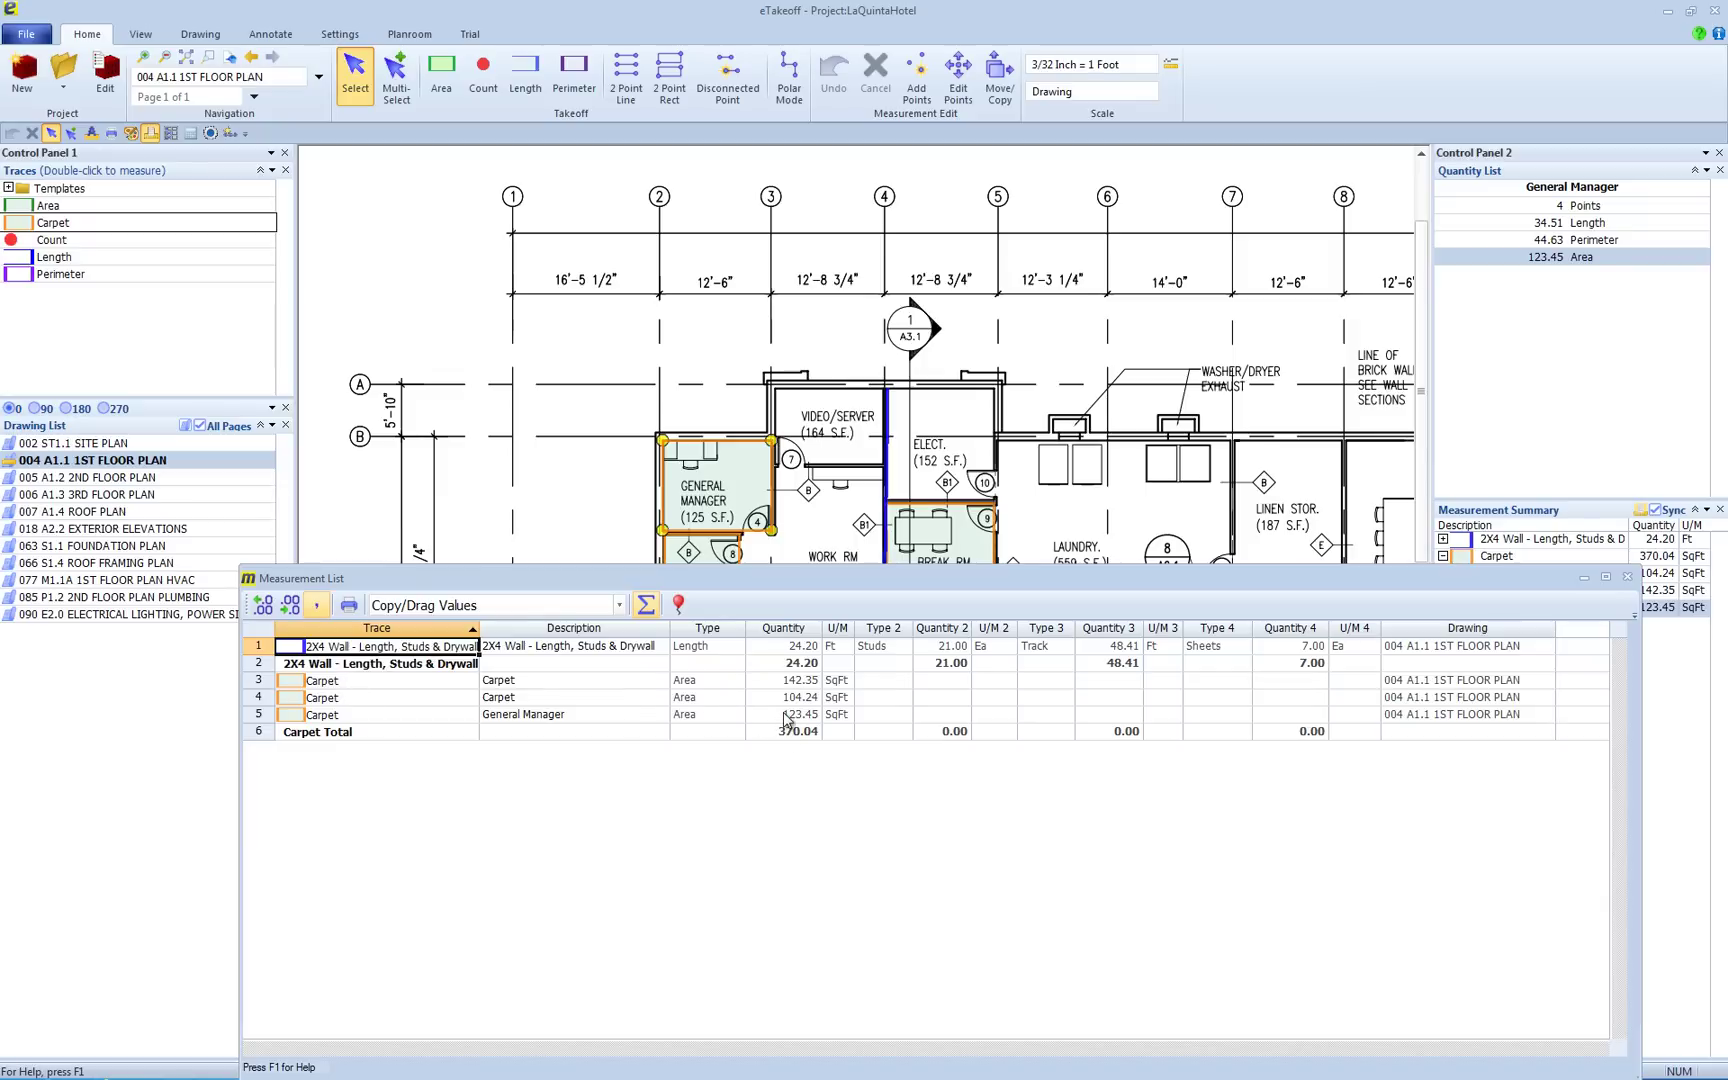
pyautogui.rightClick(770, 637)
pyautogui.moveTo(846, 794)
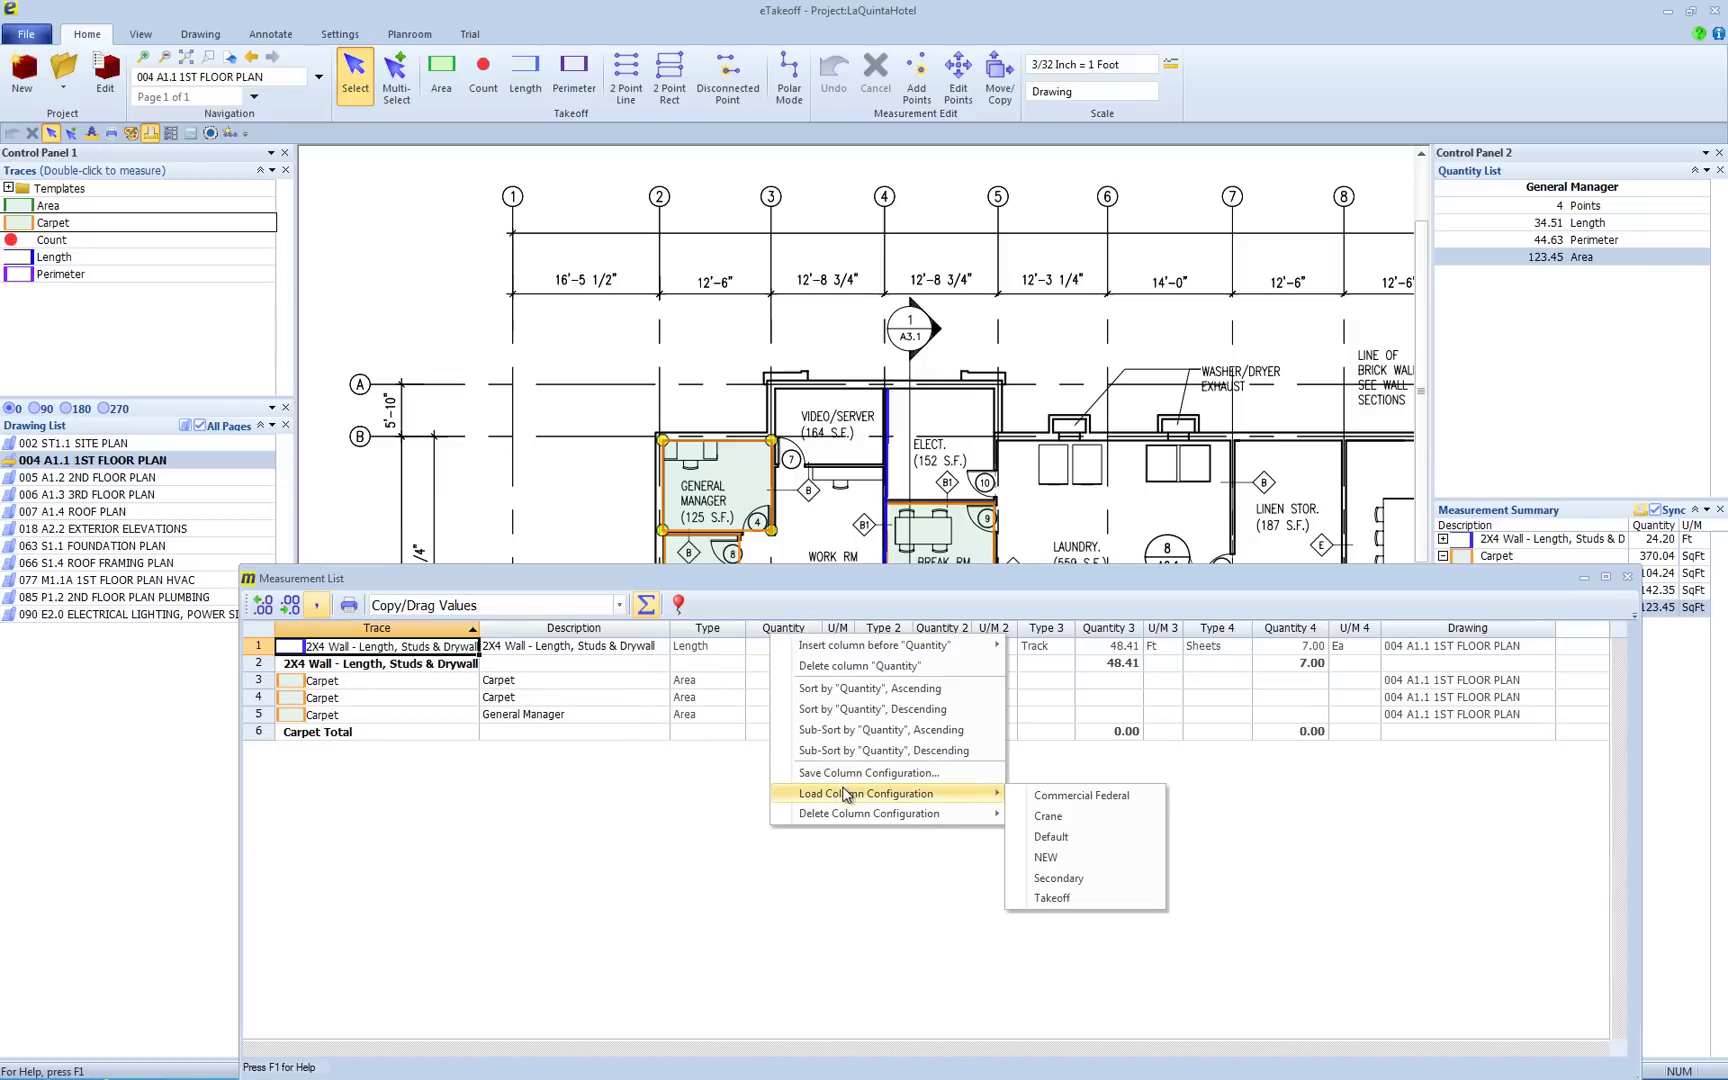
pyautogui.click(848, 592)
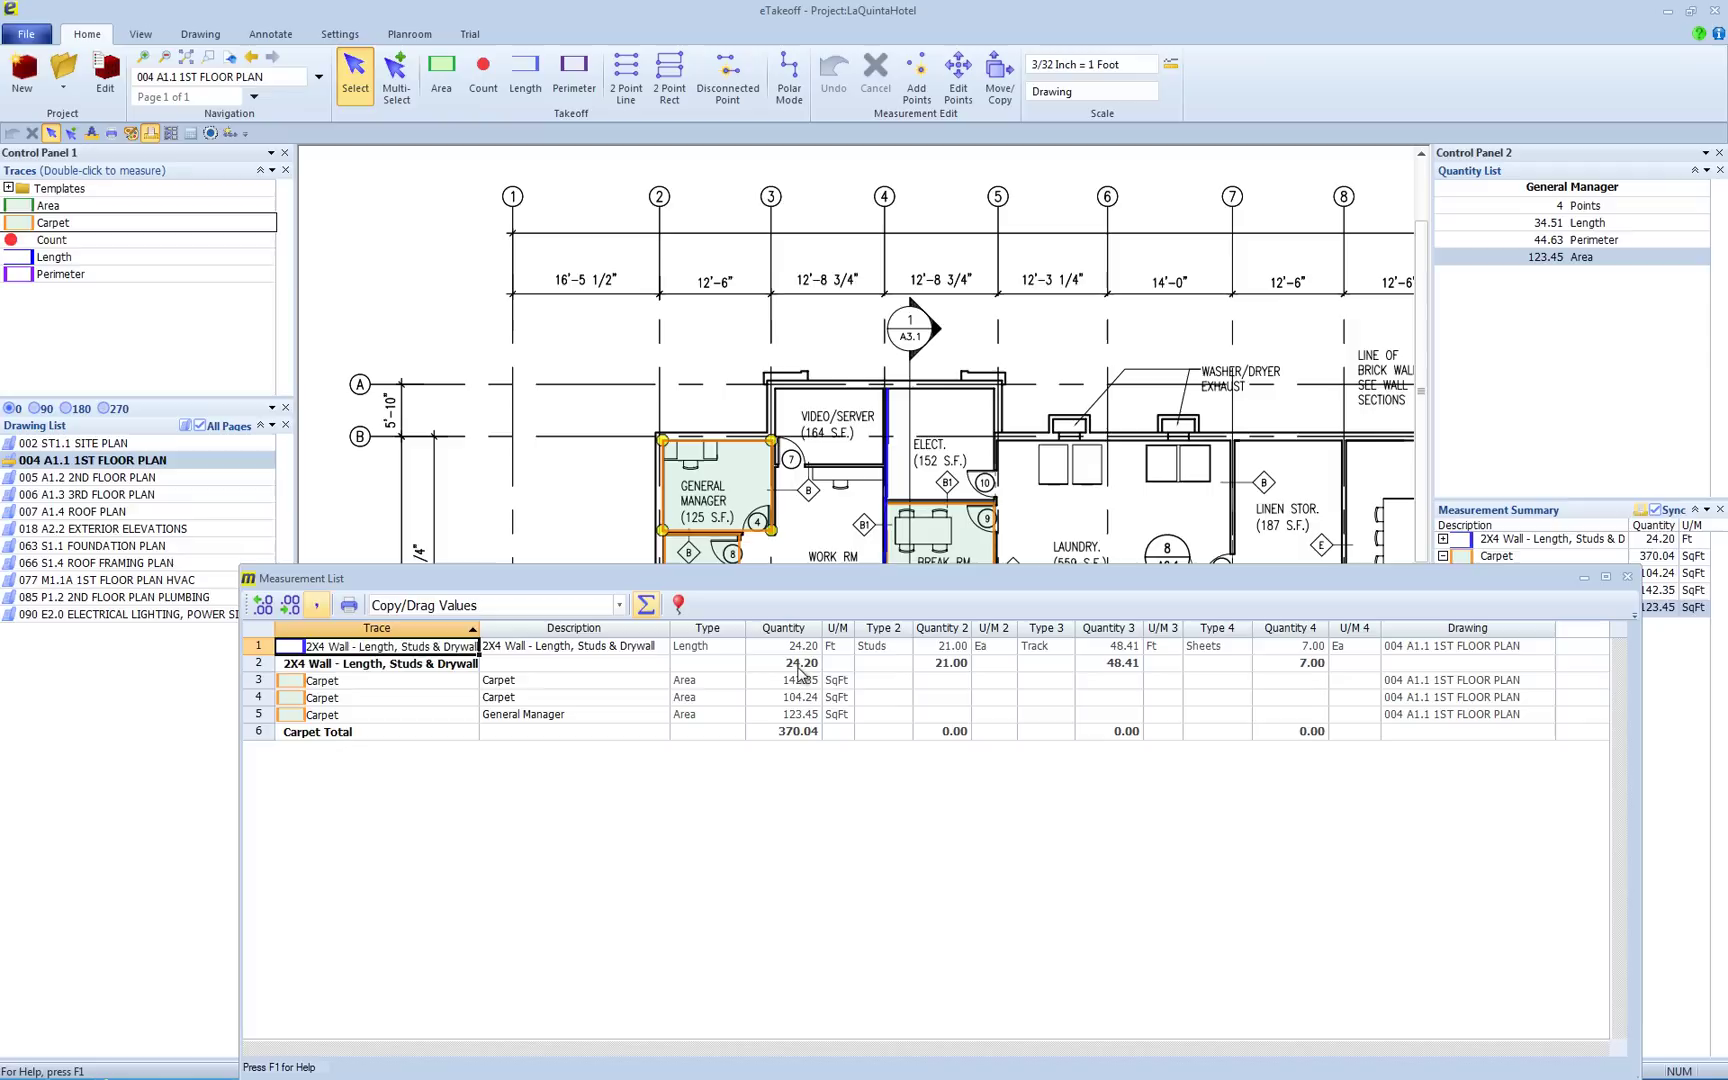
pyautogui.moveTo(805, 663)
pyautogui.mouseDown()
pyautogui.moveTo(1001, 512)
pyautogui.moveTo(770, 644)
pyautogui.moveTo(188, 572)
pyautogui.moveTo(785, 556)
pyautogui.mouseUp()
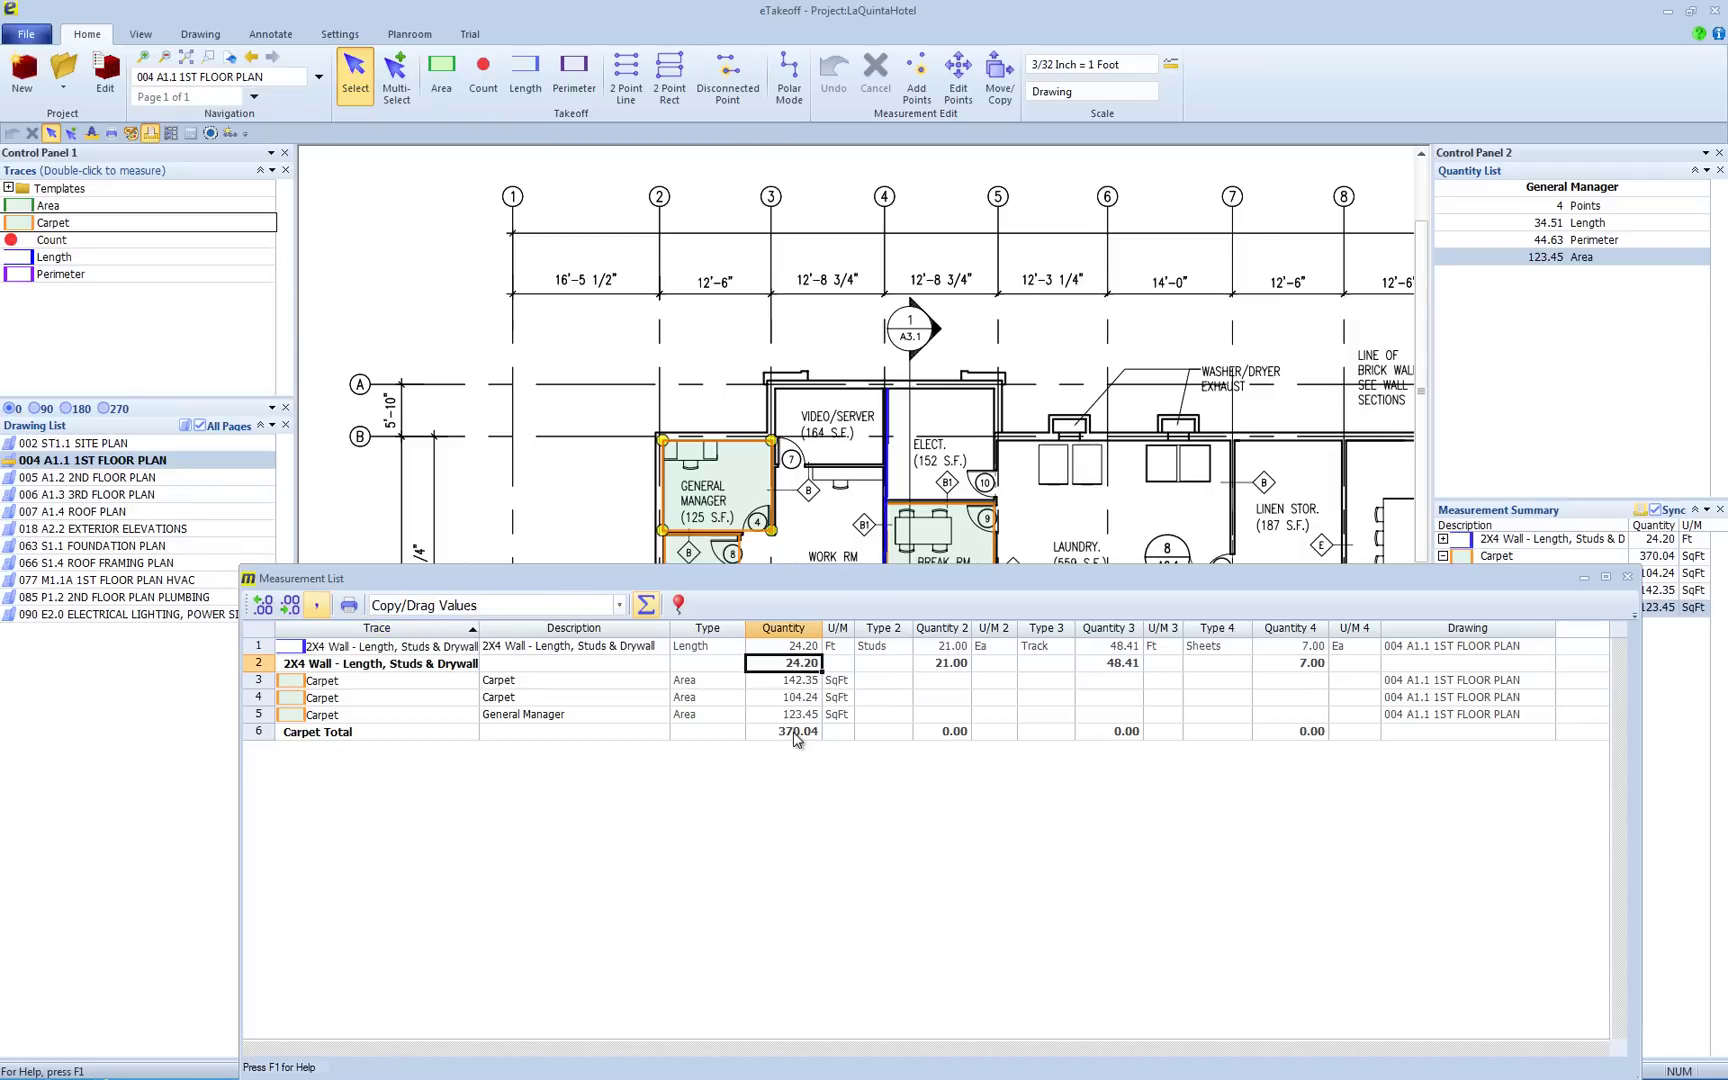
pyautogui.click(1626, 577)
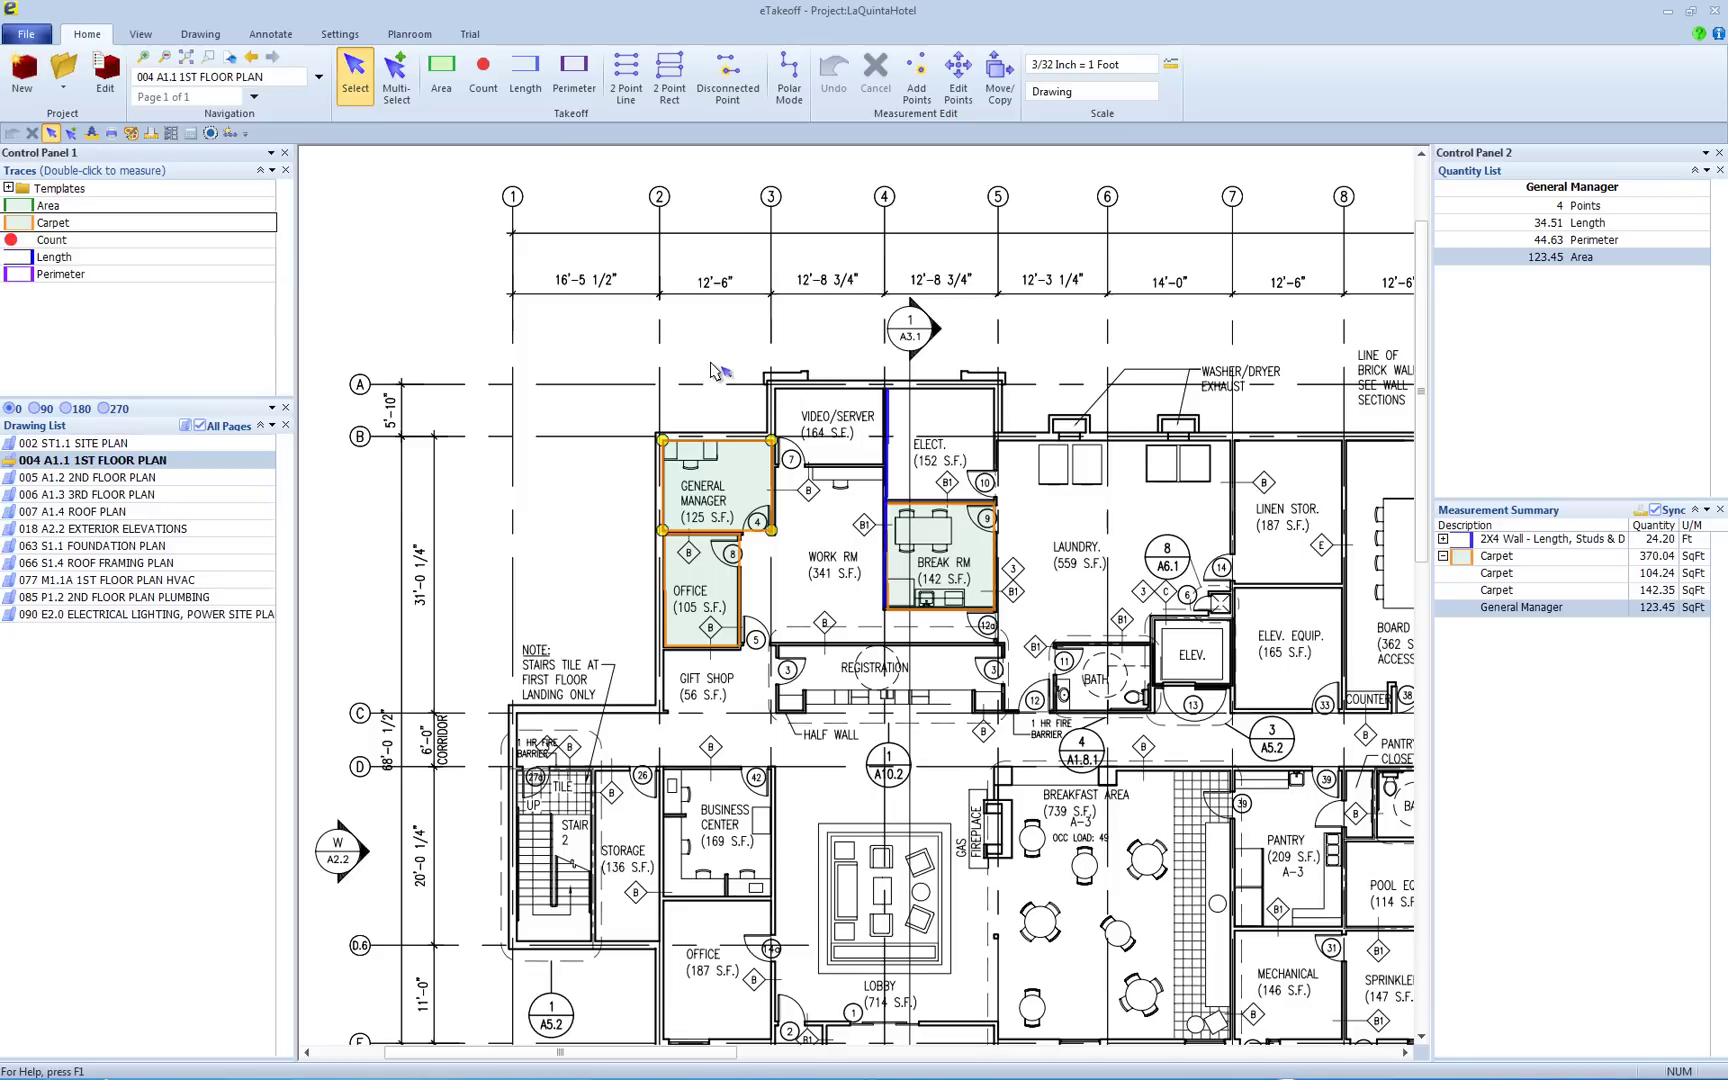
# Deselect the General Manager area and view the 15 Day Trial license options.
pyautogui.click(711, 364)
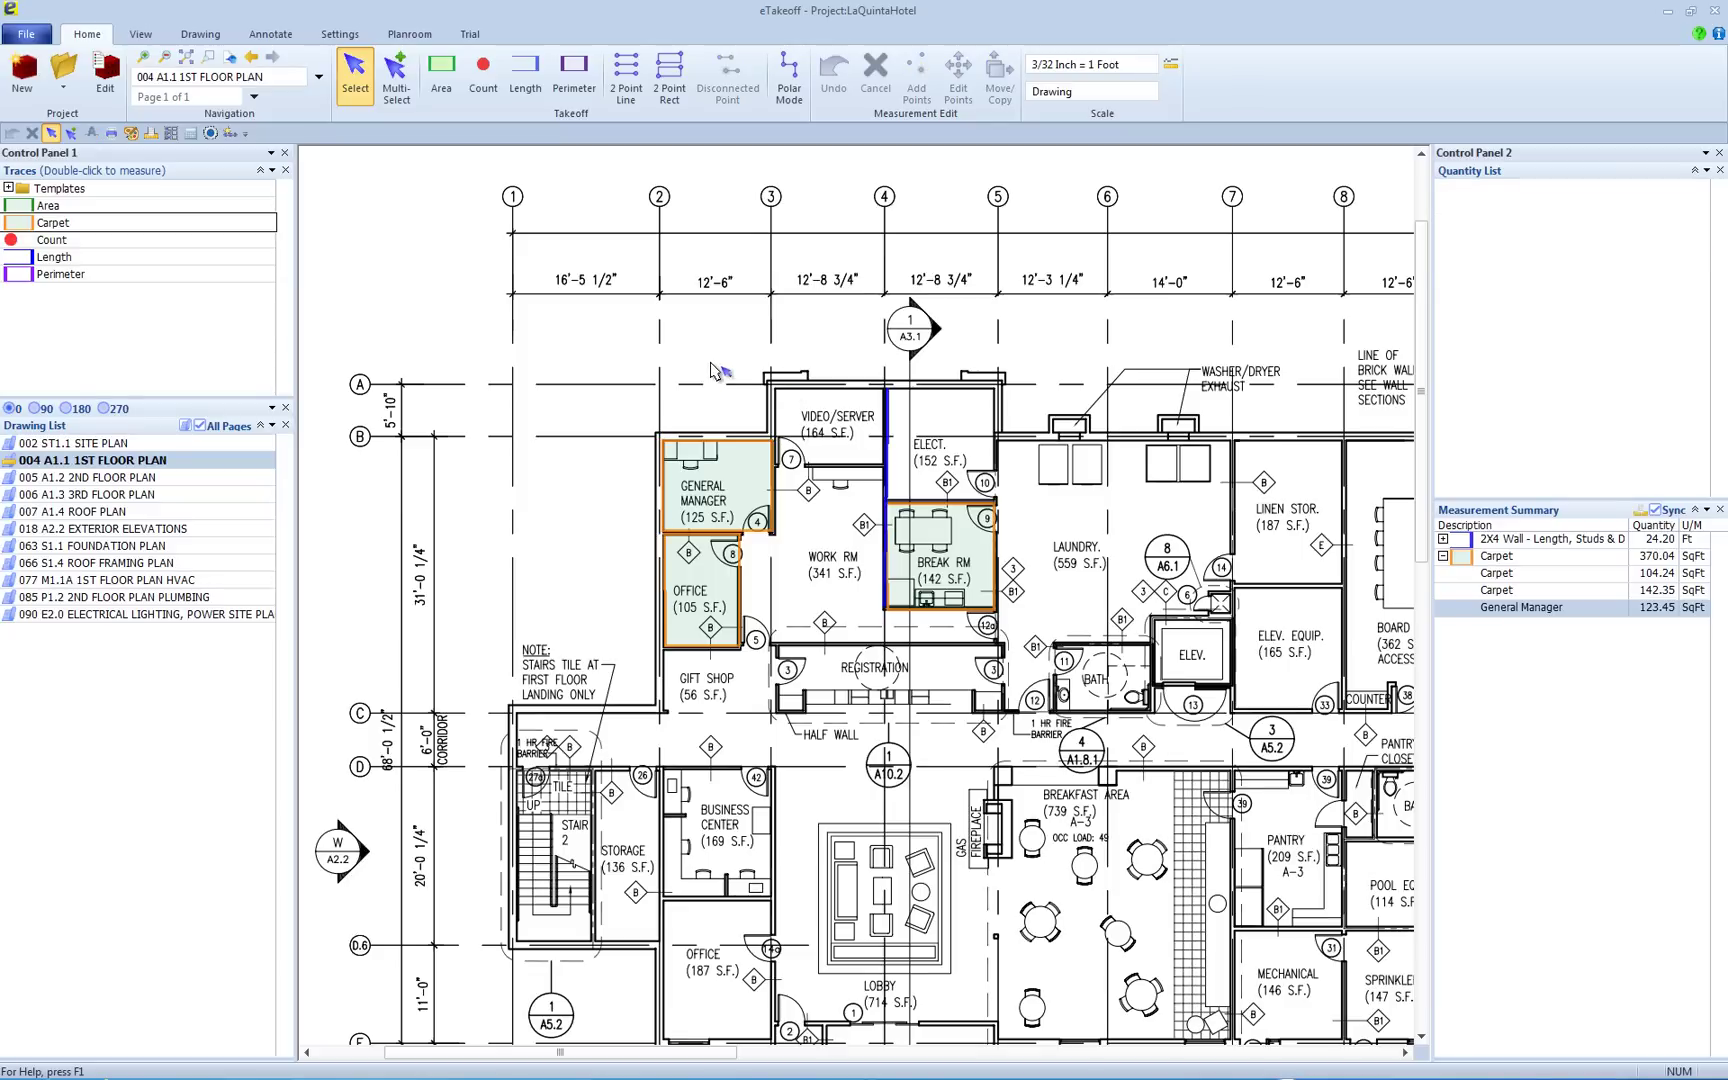
pyautogui.click(468, 38)
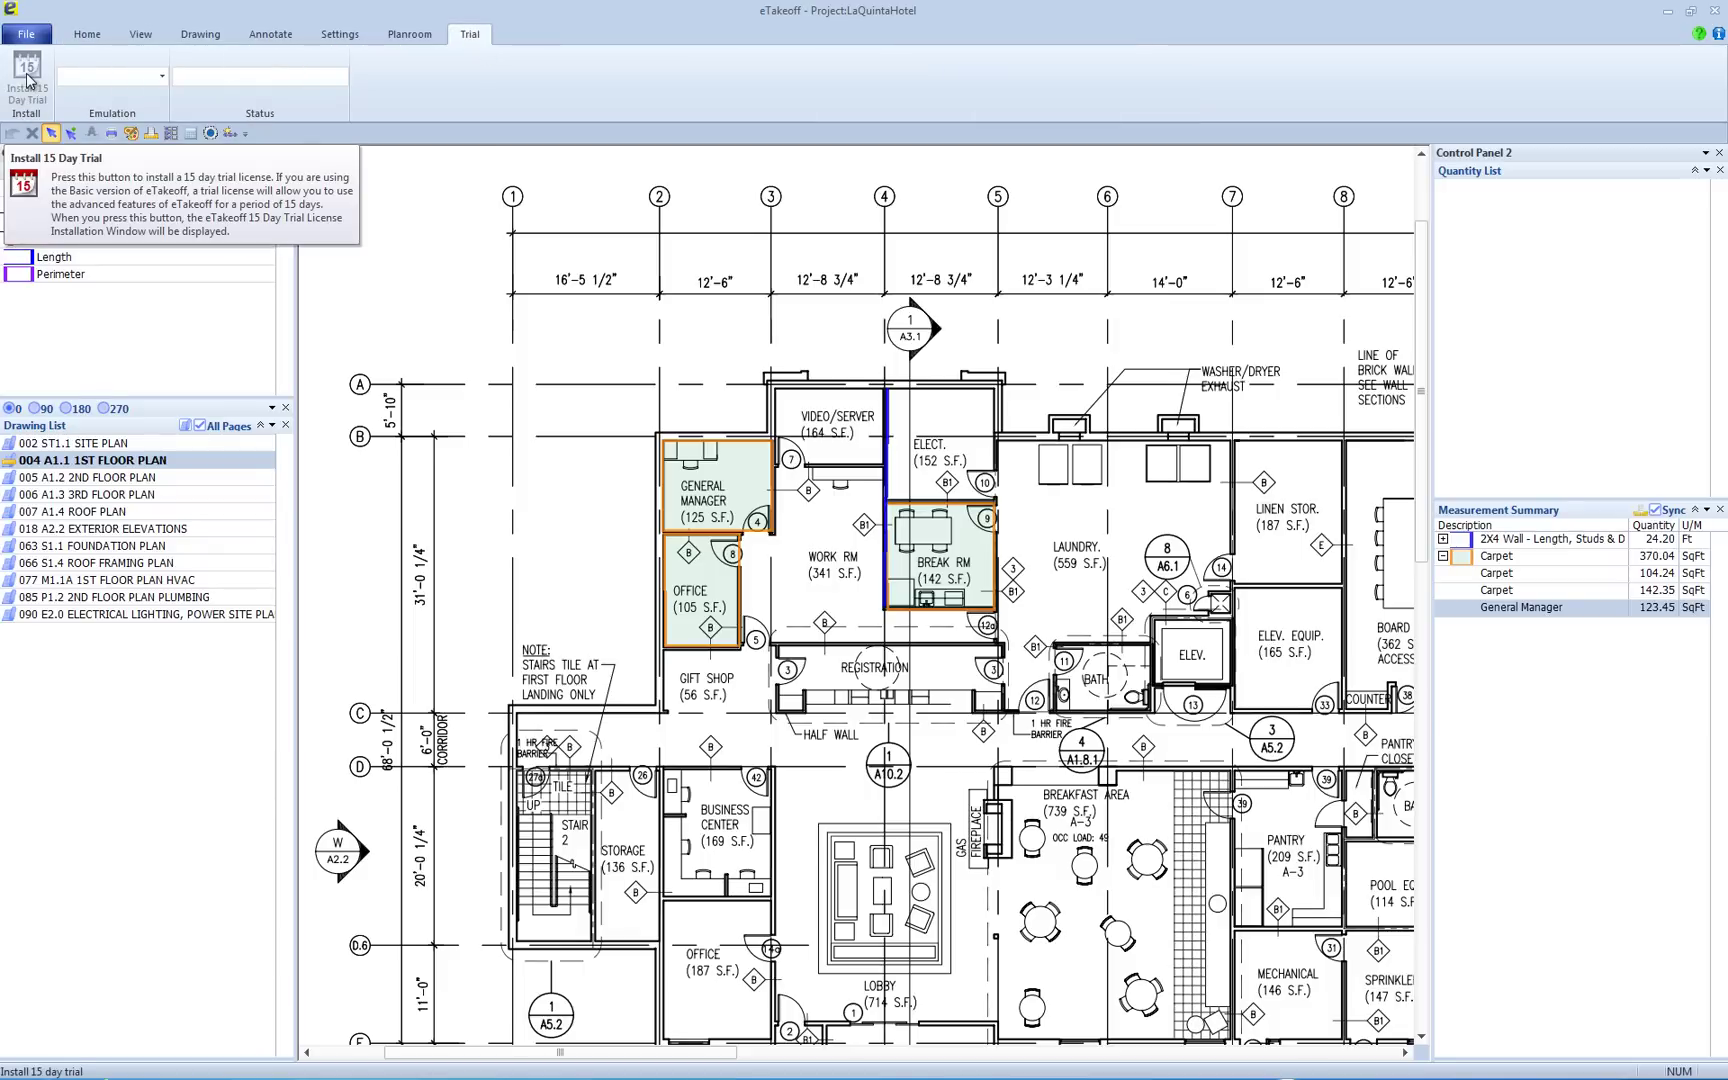